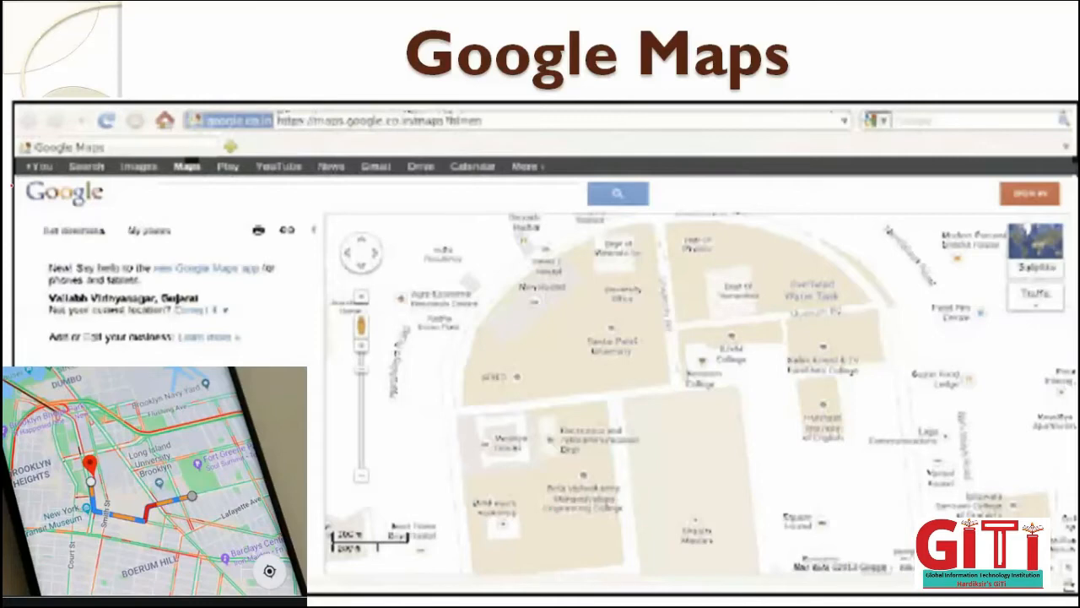
# Annotate the Google Maps slide in red pen, circling the web address, pan control and Satellite thumbnail, and write a circled 2 beside the title.
pyautogui.moveTo(285, 136)
pyautogui.mouseDown()
pyautogui.moveTo(517, 108)
pyautogui.moveTo(284, 107)
pyautogui.moveTo(258, 120)
pyautogui.mouseUp()
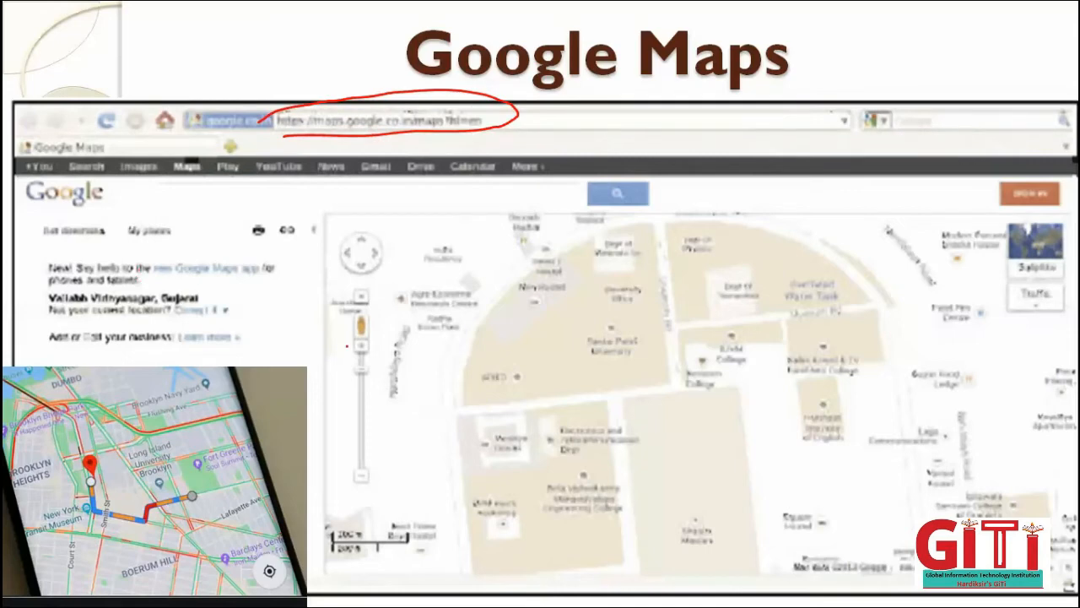
pyautogui.moveTo(326, 279)
pyautogui.mouseDown()
pyautogui.moveTo(328, 222)
pyautogui.moveTo(390, 287)
pyautogui.moveTo(337, 250)
pyautogui.mouseUp()
pyautogui.moveTo(1004, 257)
pyautogui.mouseDown()
pyautogui.moveTo(1051, 204)
pyautogui.moveTo(1036, 297)
pyautogui.mouseUp()
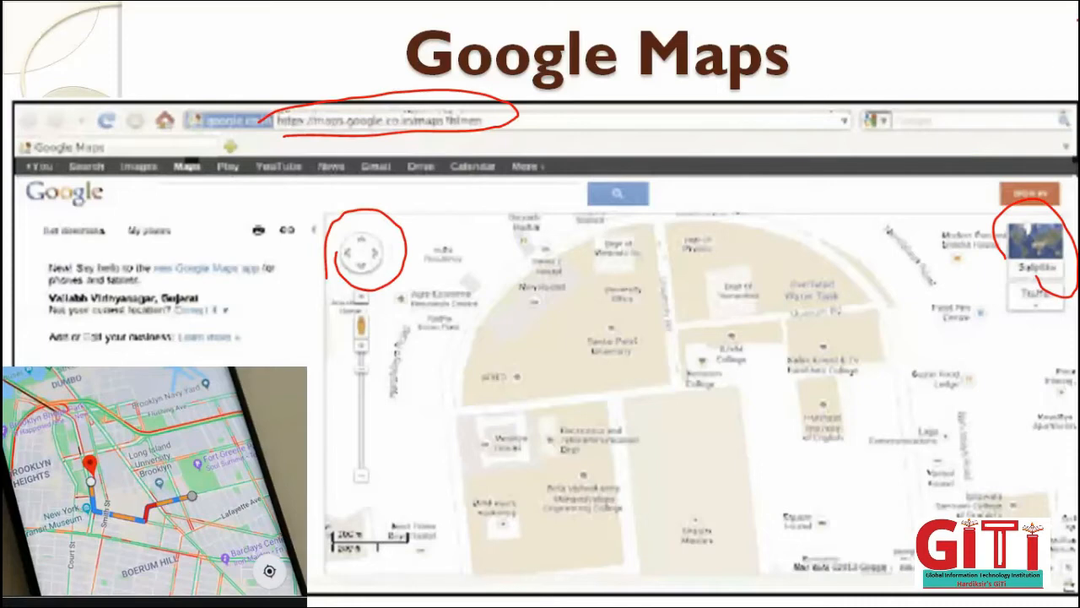
pyautogui.moveTo(855, 56)
pyautogui.mouseDown()
pyautogui.moveTo(852, 36)
pyautogui.moveTo(844, 85)
pyautogui.moveTo(887, 83)
pyautogui.mouseUp()
pyautogui.moveTo(829, 31)
pyautogui.mouseDown()
pyautogui.moveTo(836, 110)
pyautogui.moveTo(826, 23)
pyautogui.mouseUp()
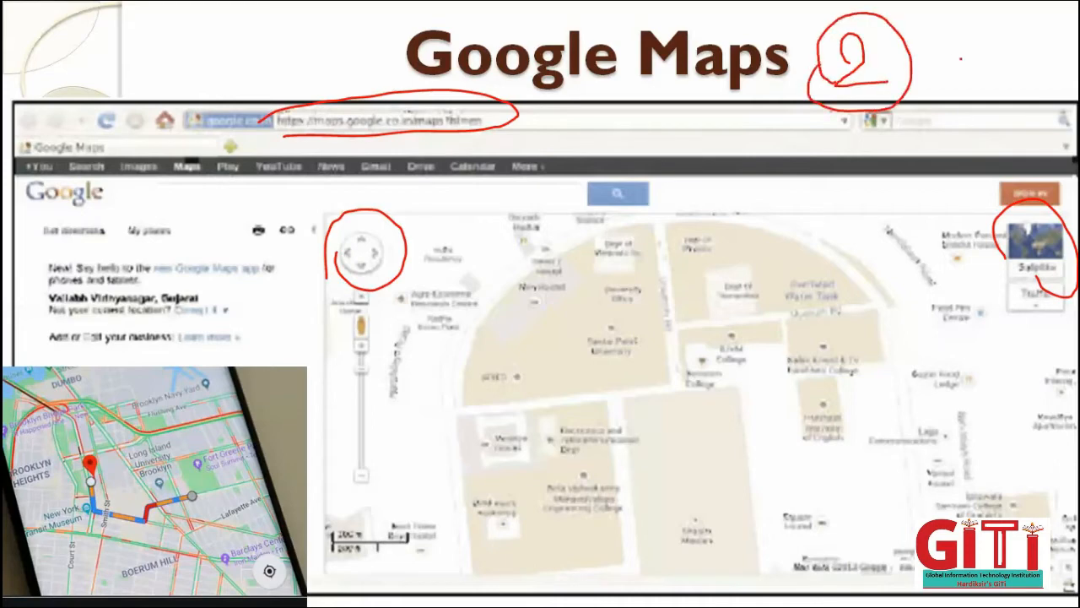
pyautogui.moveTo(946, 34)
pyautogui.mouseDown()
pyautogui.moveTo(959, 59)
pyautogui.moveTo(951, 94)
pyautogui.mouseUp()
# Switch from the slide show to the Chrome window and search Google for "map".
pyautogui.press('super')
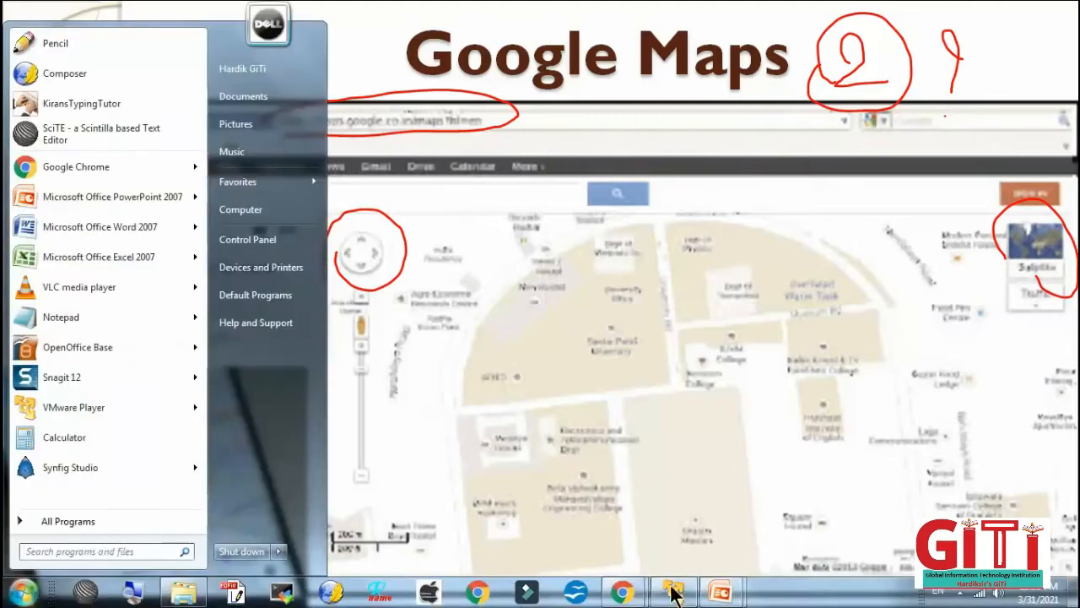
pyautogui.click(634, 591)
pyautogui.click(577, 531)
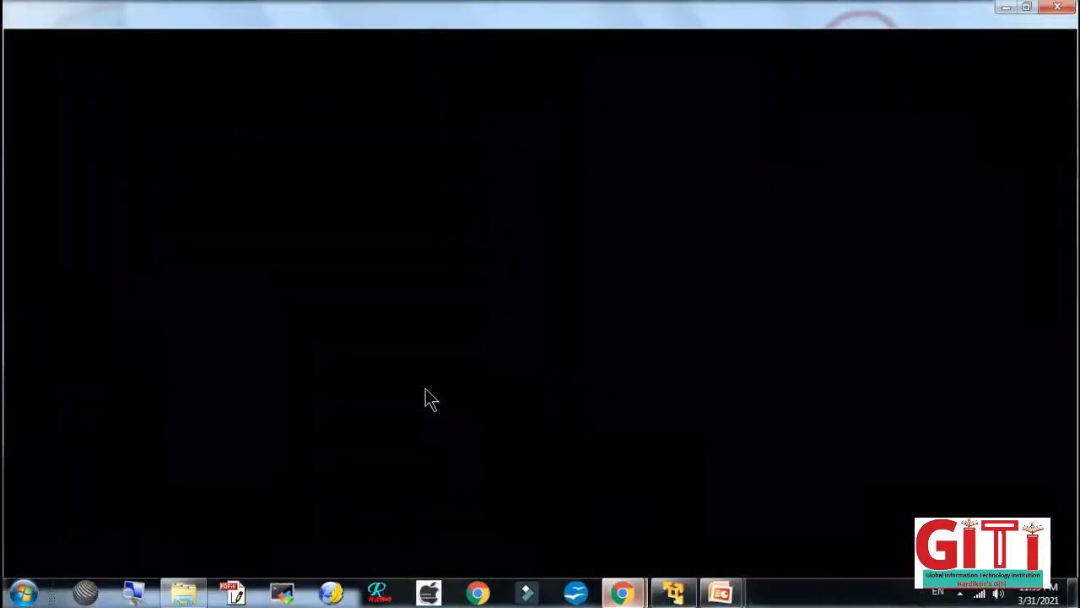
pyautogui.click(414, 335)
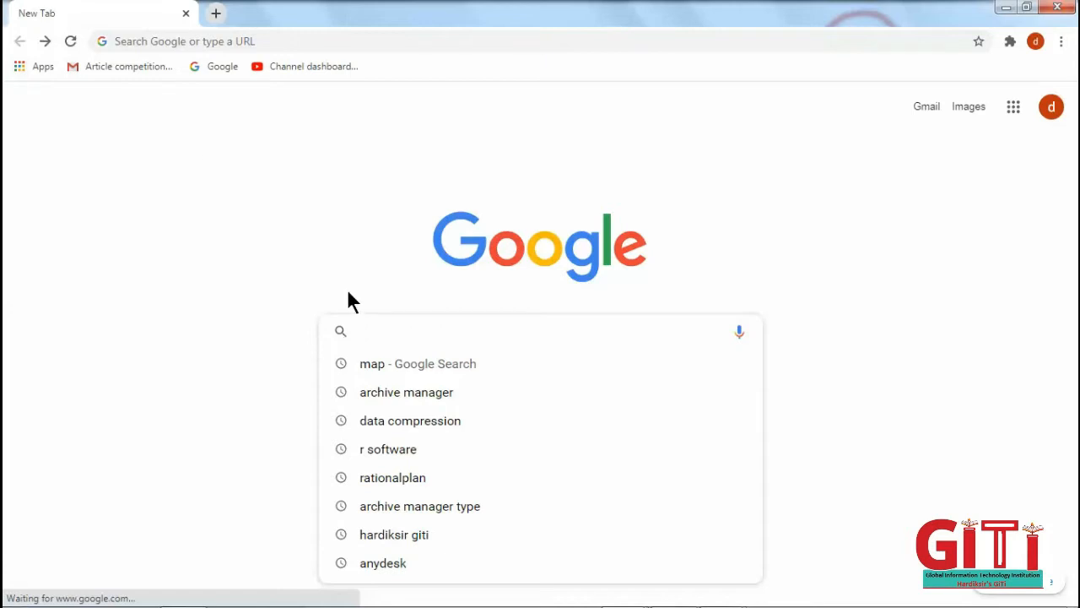
pyautogui.write('map')
pyautogui.press('Return')
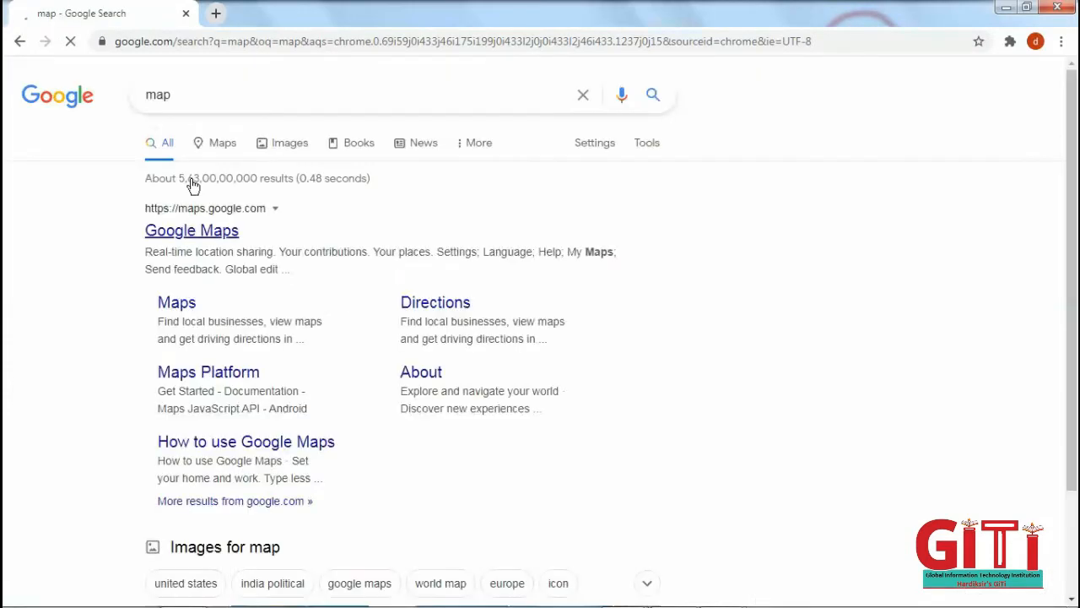
# Open the Google Maps search result with the screen magnified to 150%, and return the magnification to 100%.
pyautogui.moveTo(172, 601)
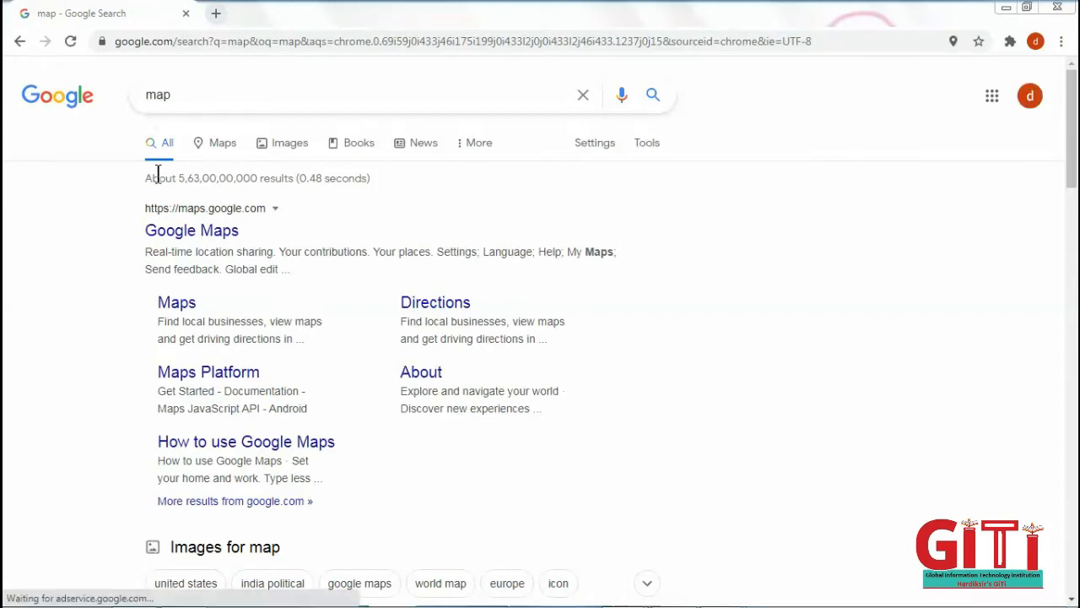
pyautogui.press('super+plus')
pyautogui.click(248, 503)
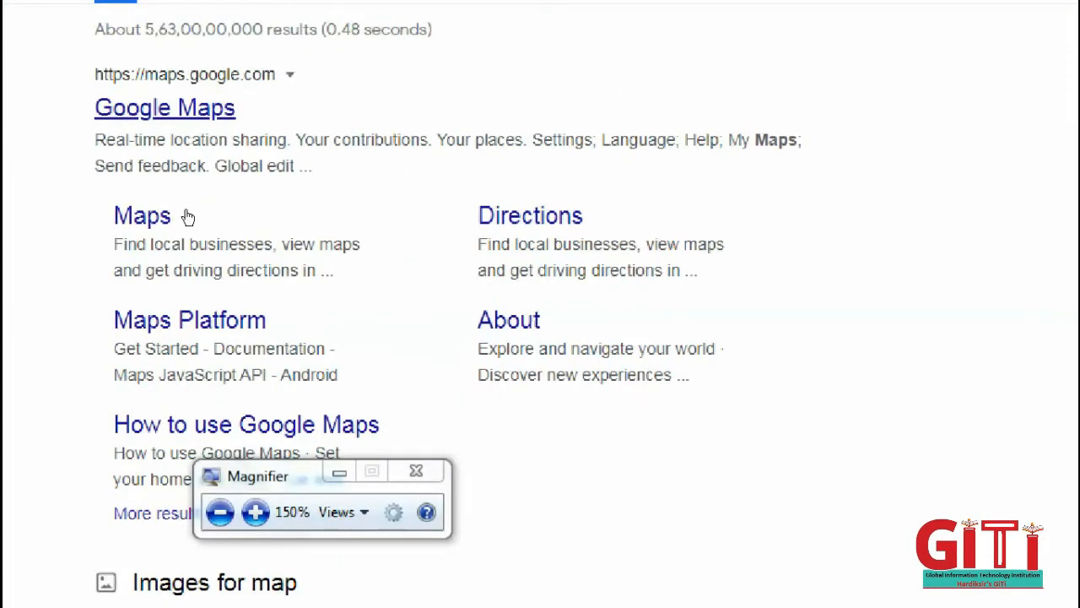
pyautogui.click(185, 232)
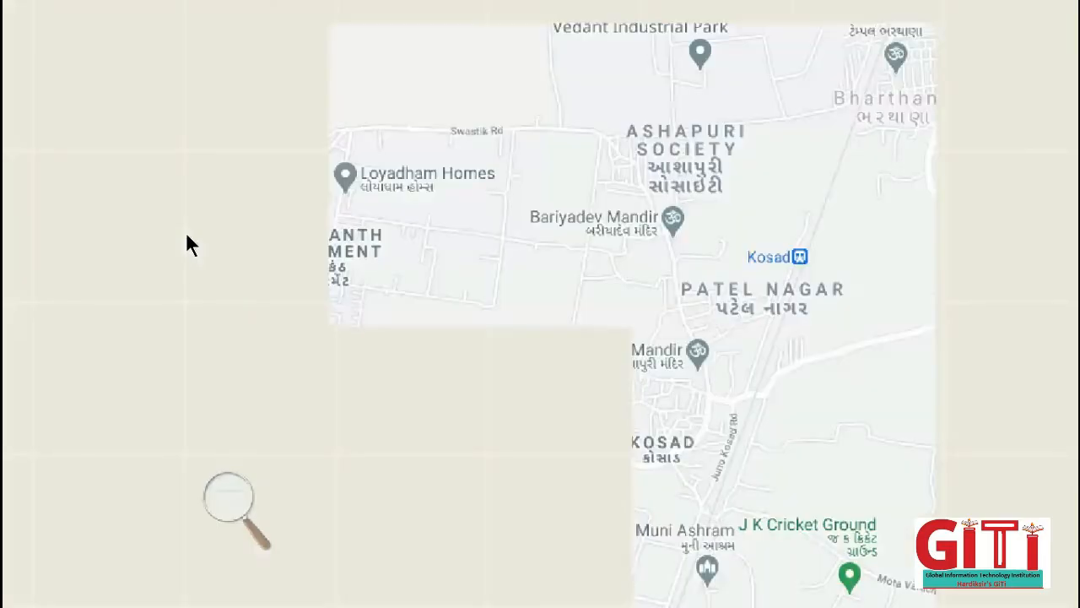
pyautogui.click(227, 496)
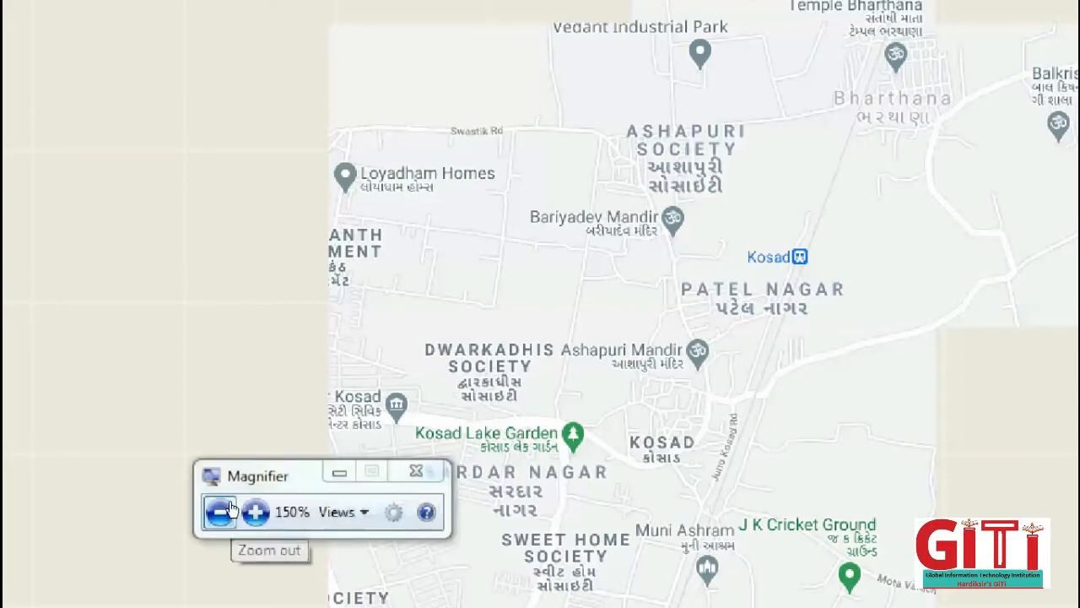
pyautogui.click(222, 512)
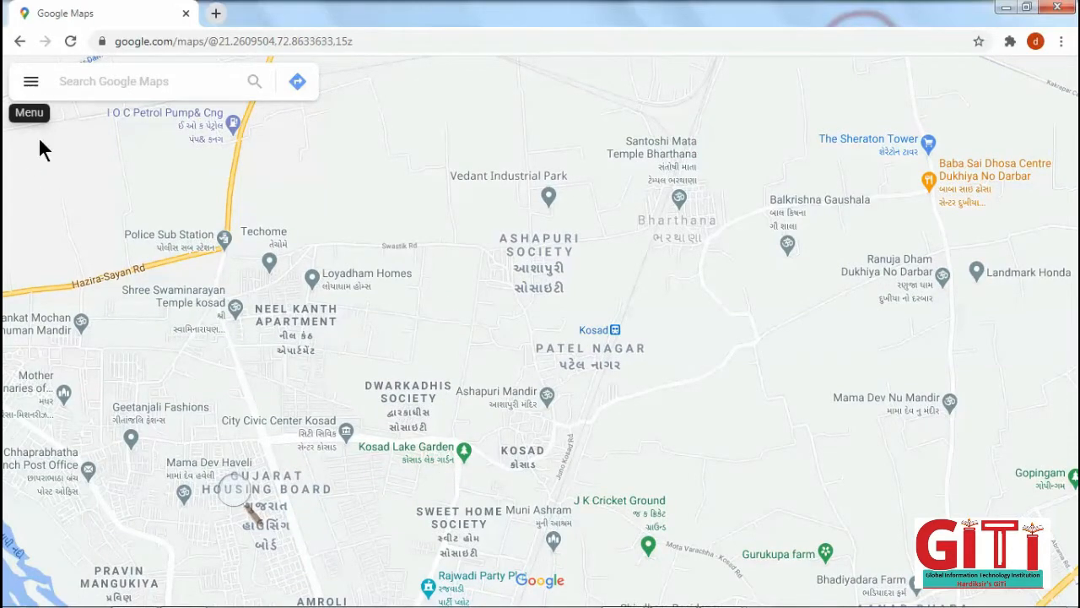
# Search Google Maps for "surat" and choose the suggested Surat station on Lal Darwaja Station Road.
pyautogui.scroll(-3, 160, 259)
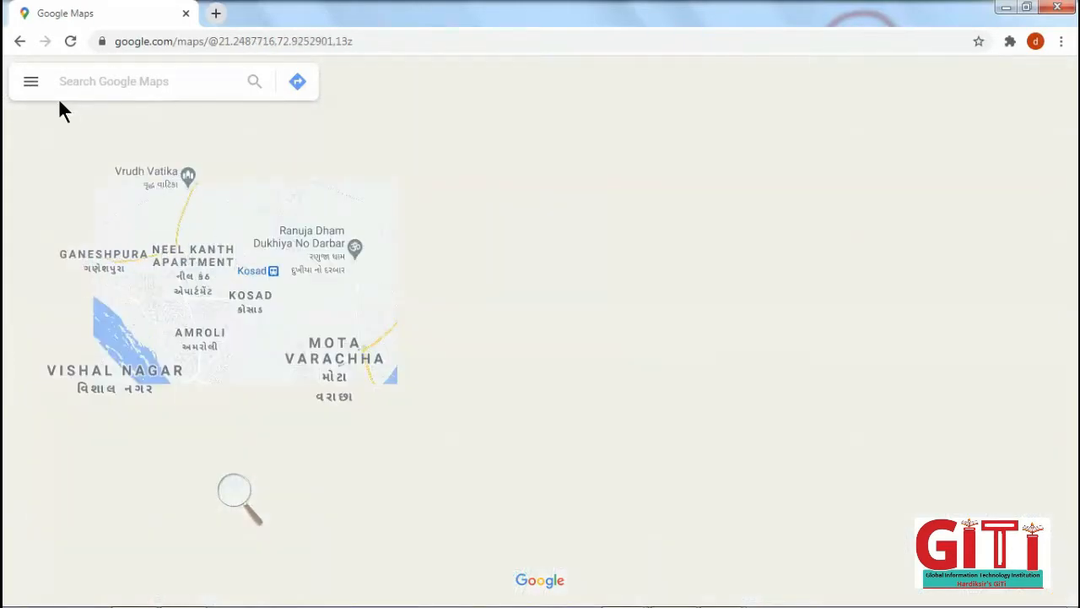
pyautogui.click(67, 44)
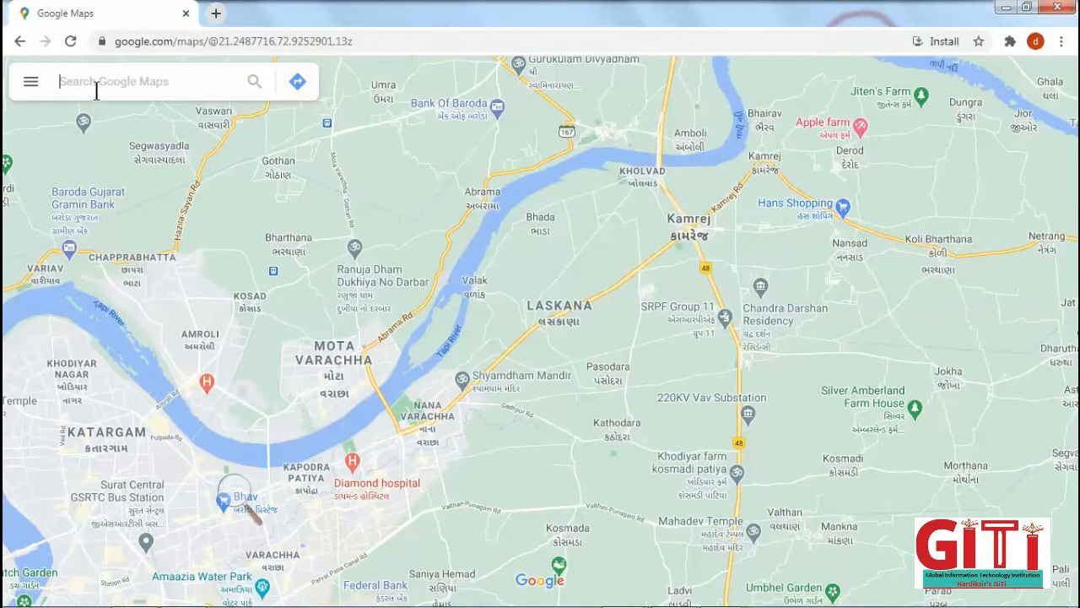
pyautogui.write('s')
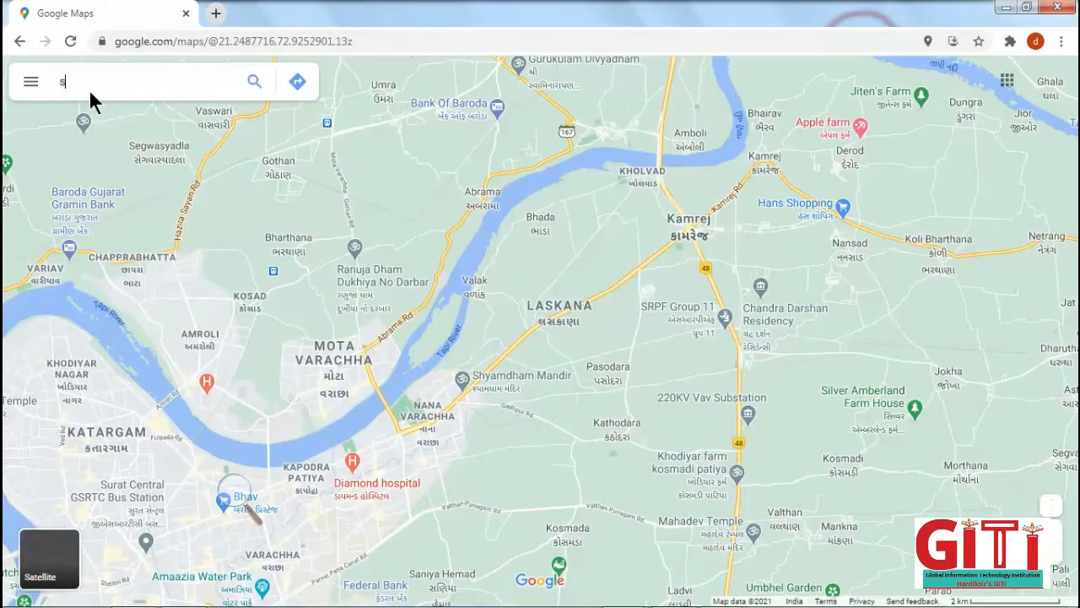
pyautogui.write('urat')
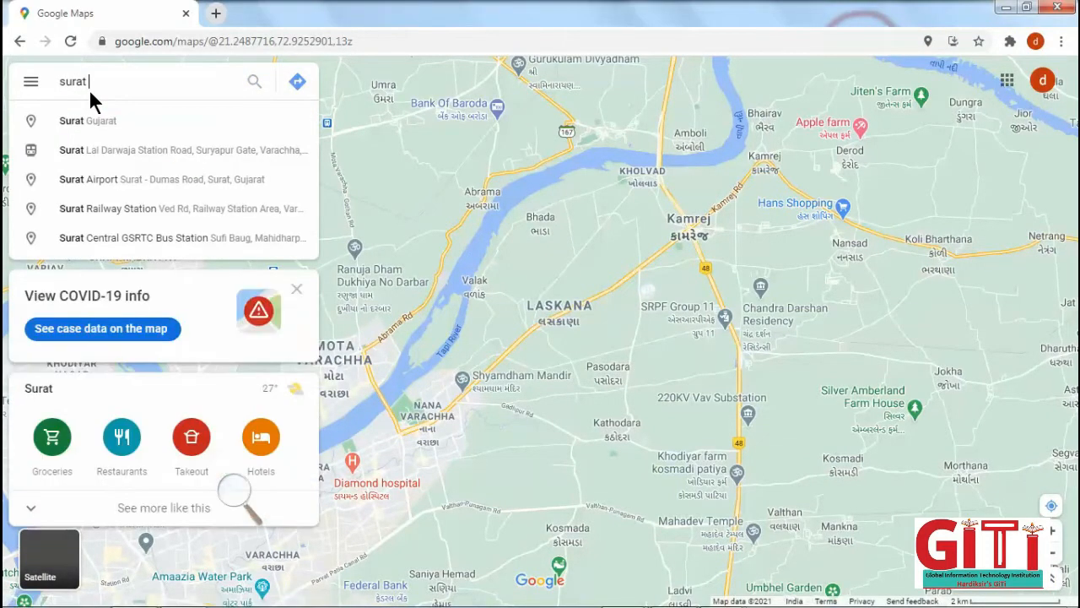
pyautogui.click(123, 160)
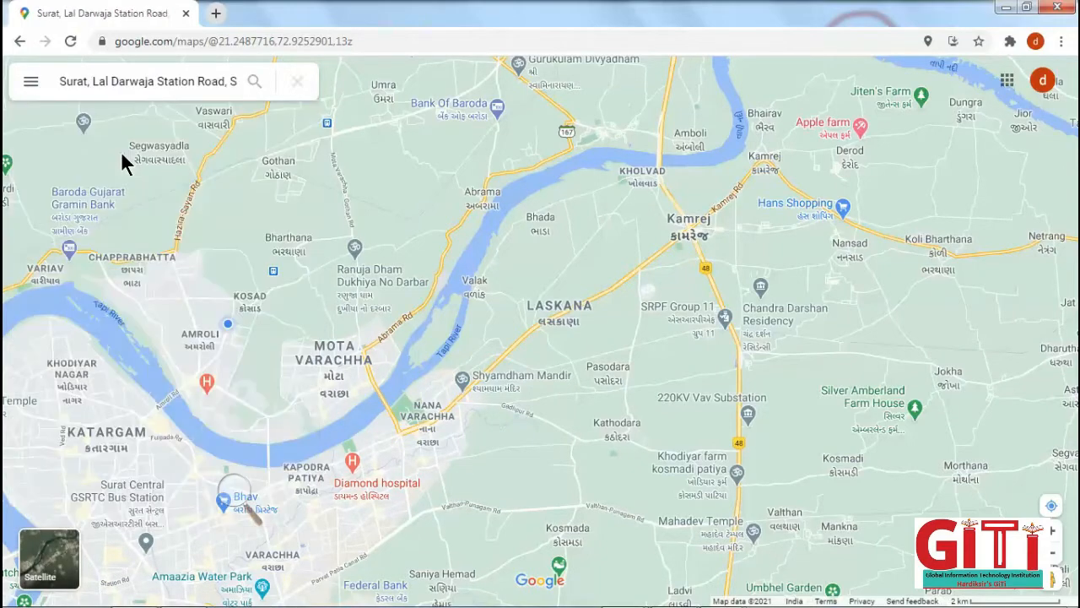
# Examine the Surat station marker and its surroundings under screen magnification, then its place details at normal size.
pyautogui.click(236, 490)
pyautogui.click(251, 501)
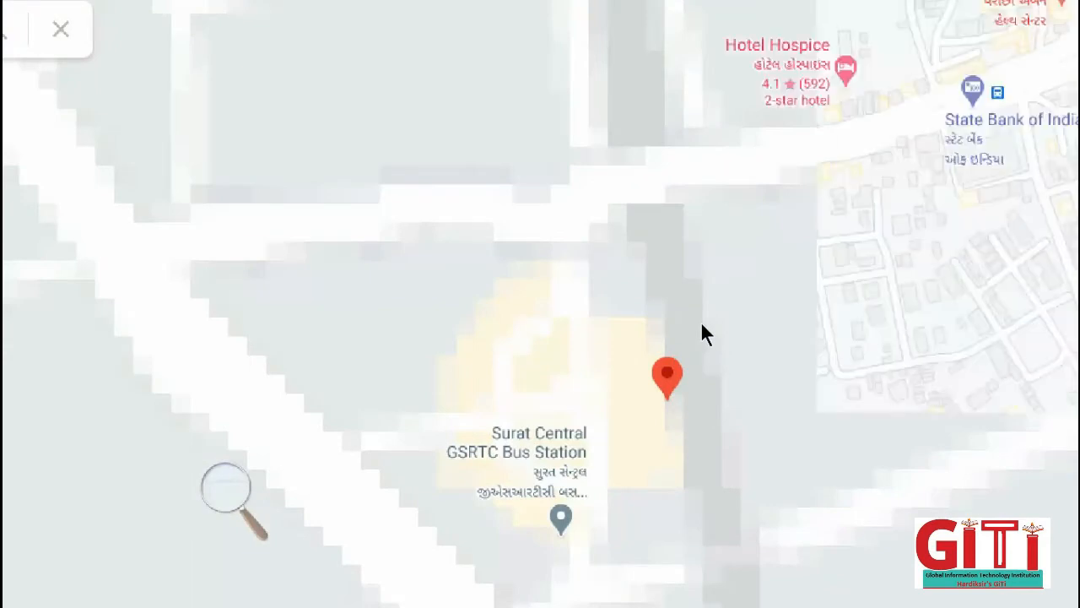
pyautogui.click(404, 402)
pyautogui.click(403, 398)
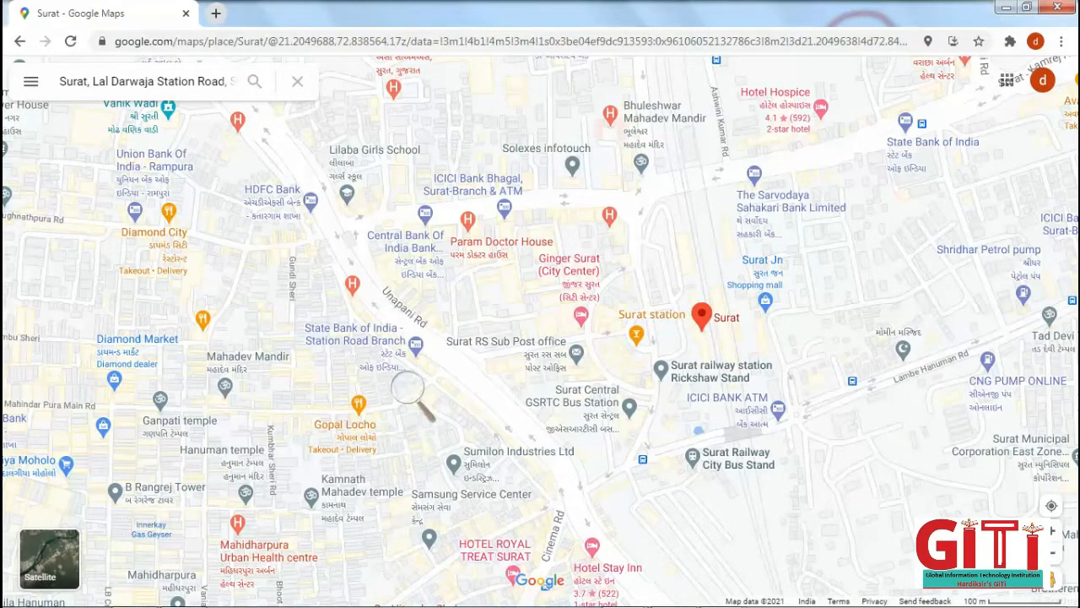
pyautogui.moveTo(582, 602)
pyautogui.moveTo(622, 597)
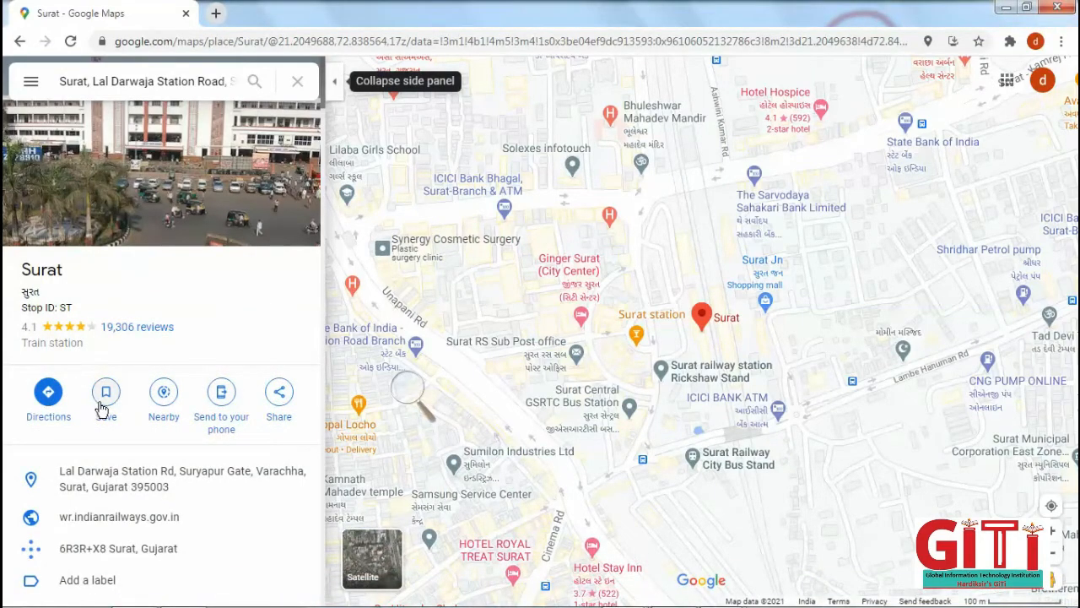
pyautogui.moveTo(61, 574)
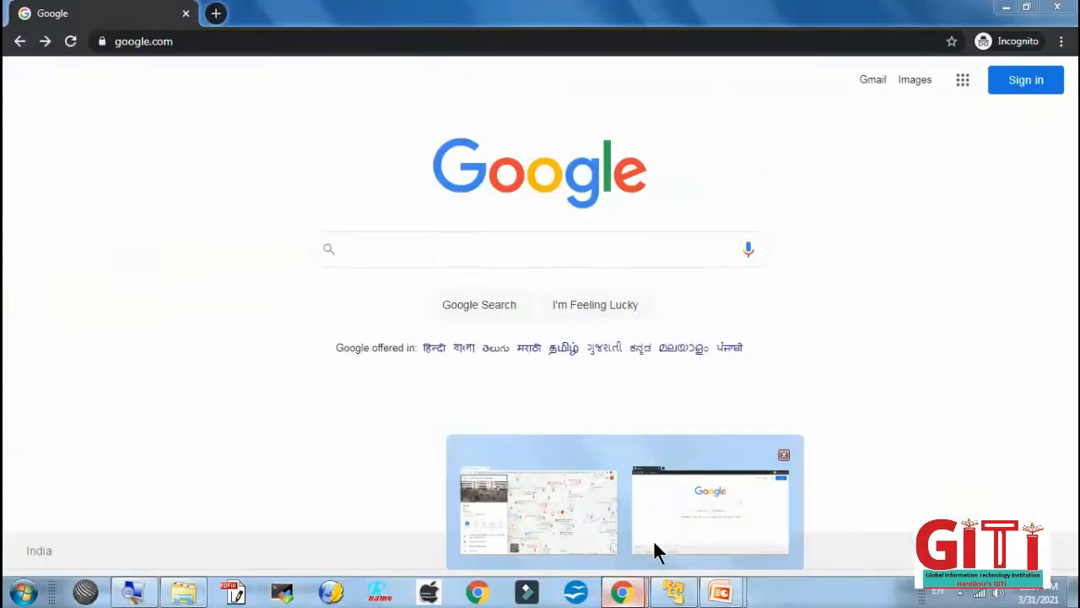
pyautogui.click(653, 539)
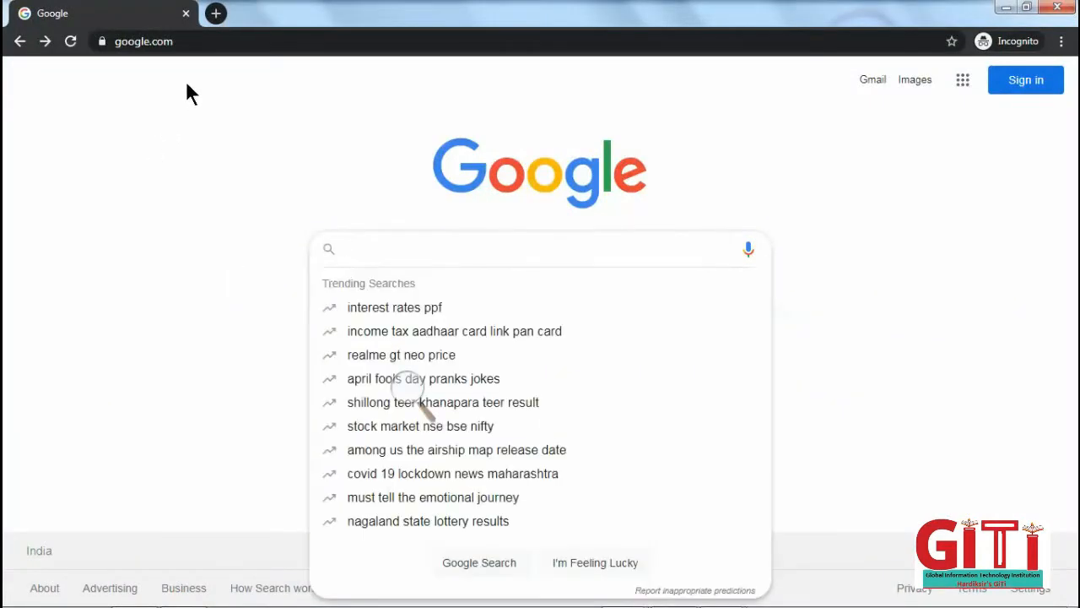
pyautogui.click(193, 41)
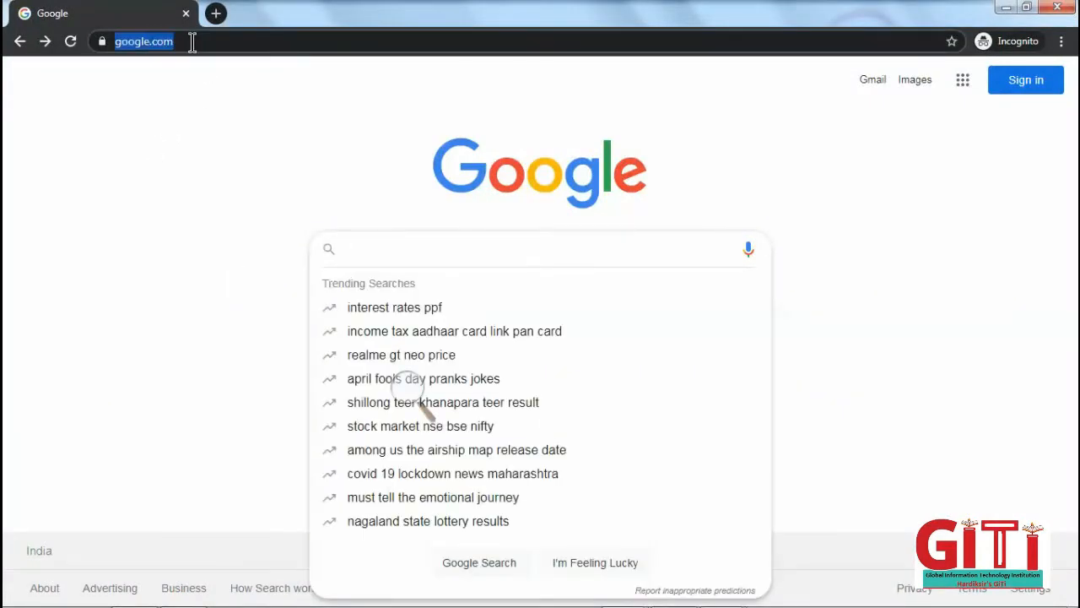
pyautogui.press('BackSpace')
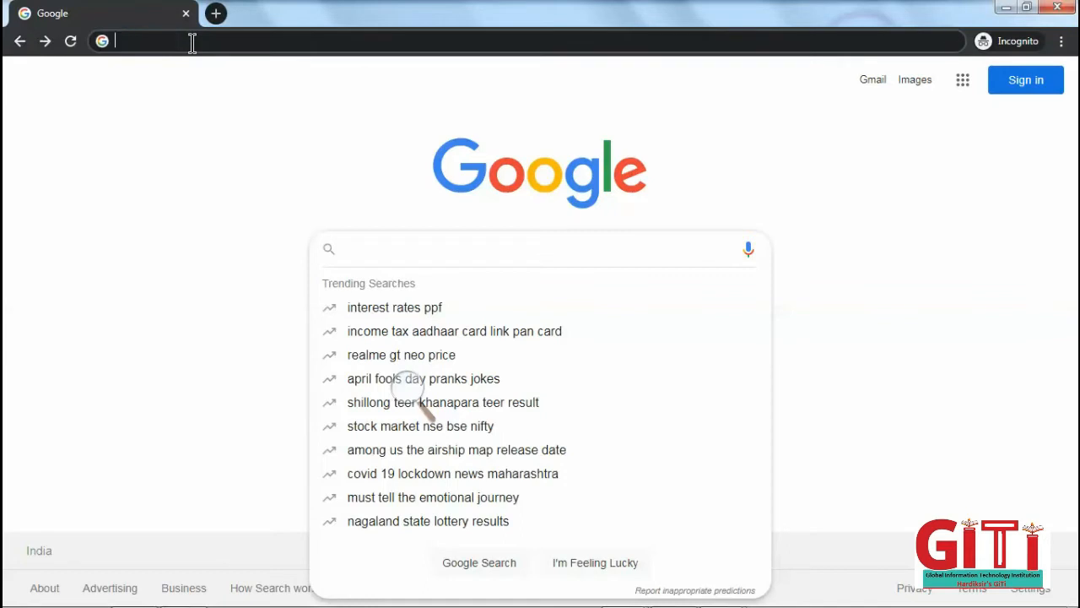
pyautogui.write('ht')
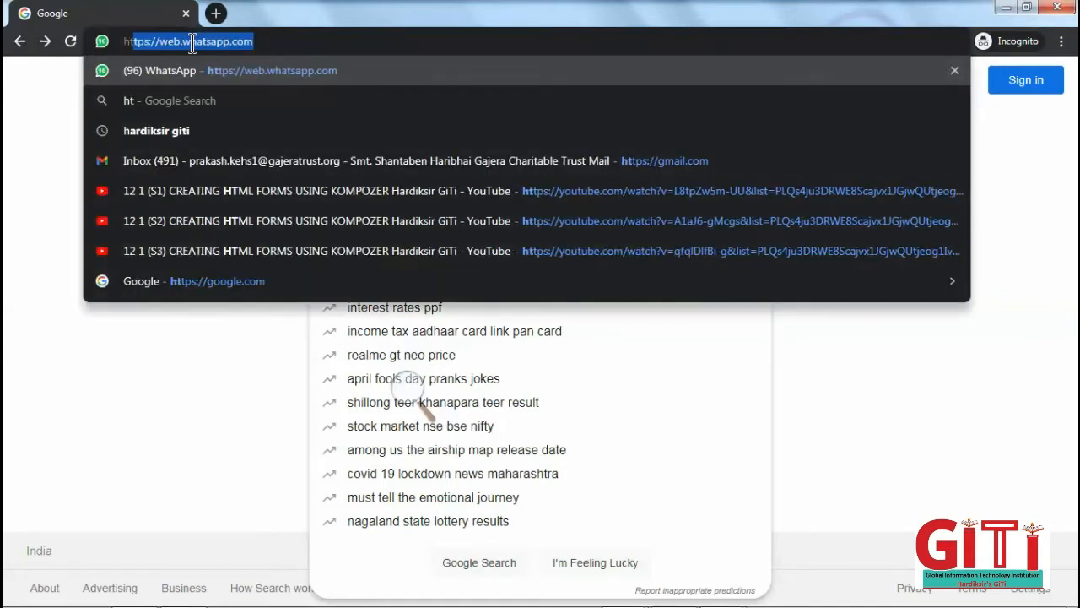
pyautogui.write('tps')
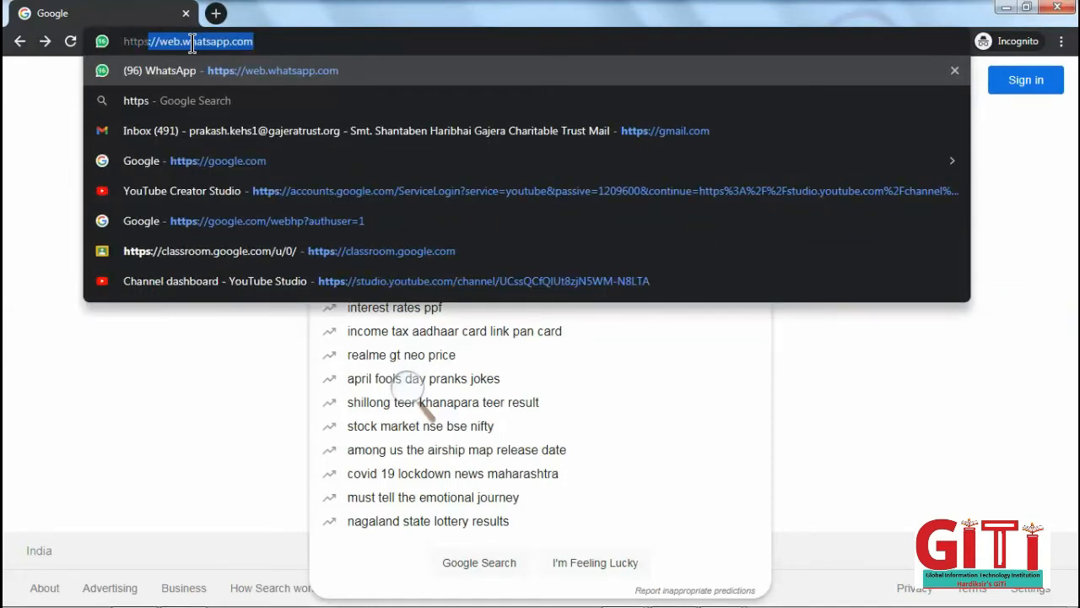
pyautogui.write(':')
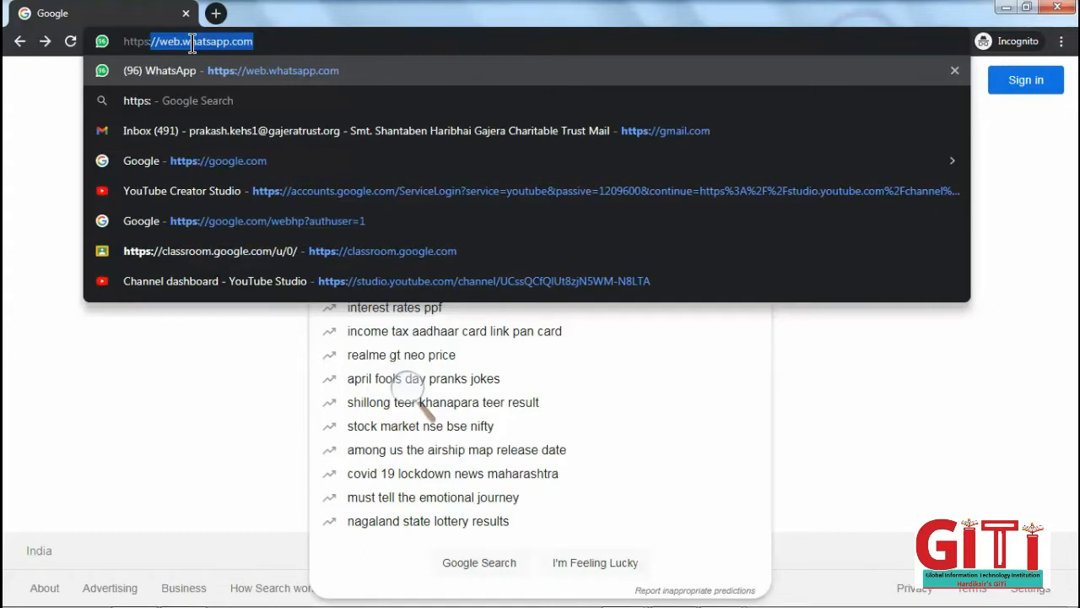
pyautogui.write('//')
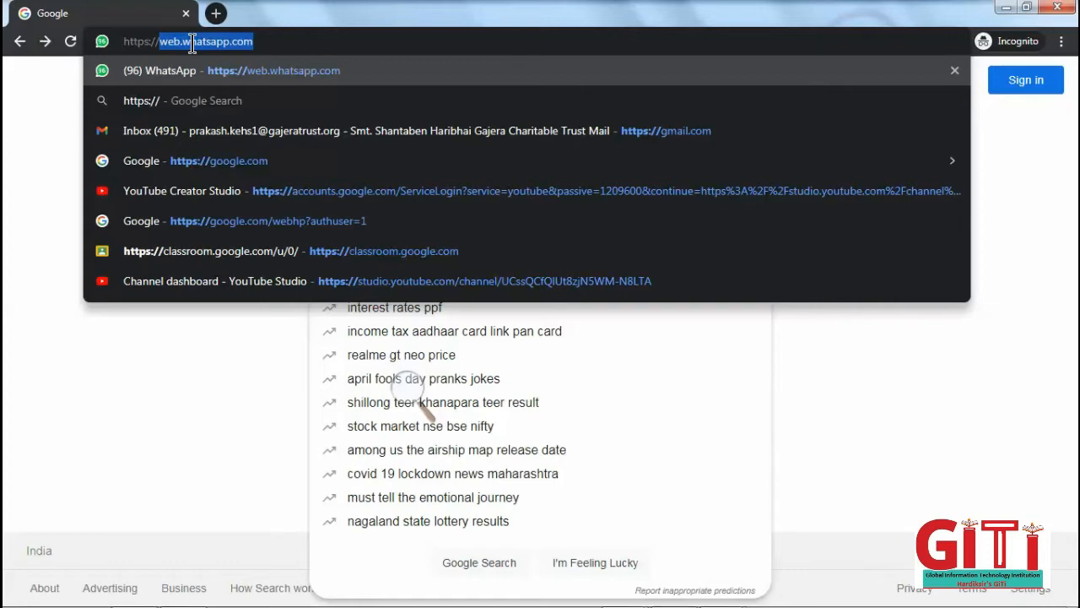
pyautogui.write('maps')
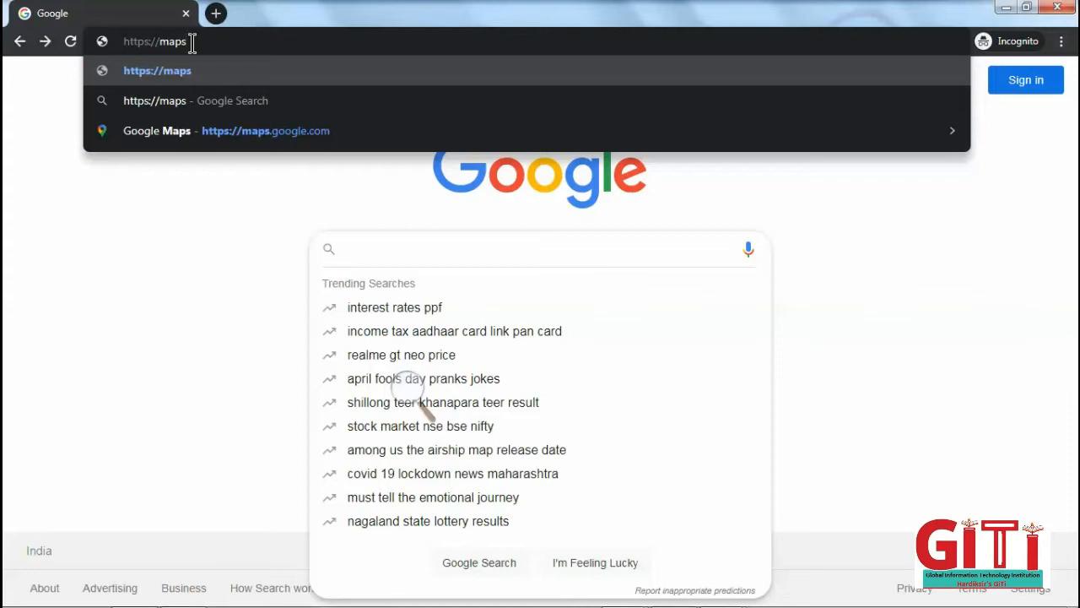
pyautogui.write('.g')
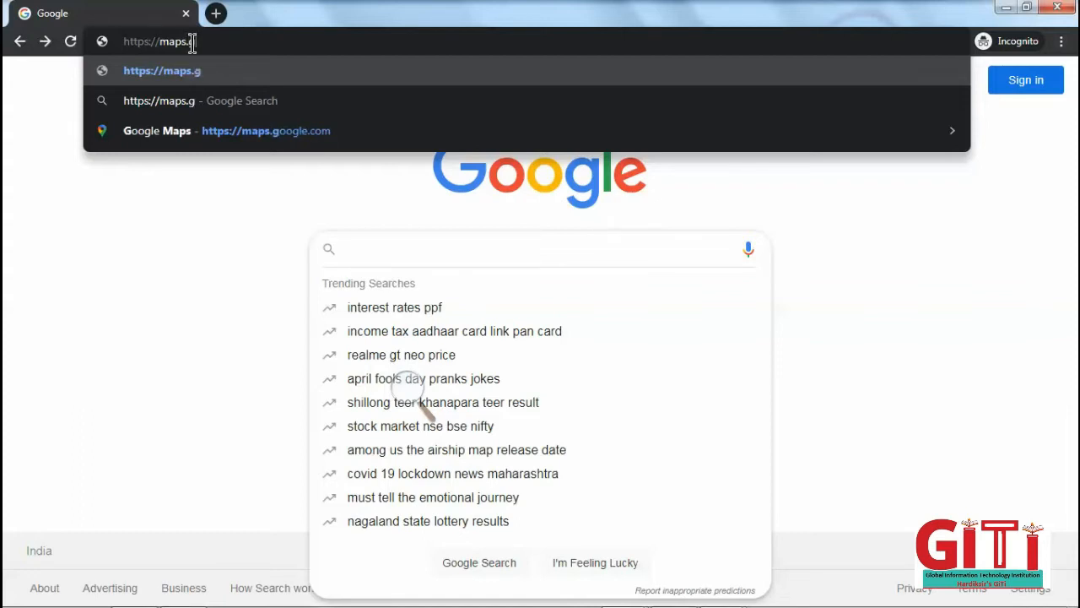
pyautogui.write('oogle.com')
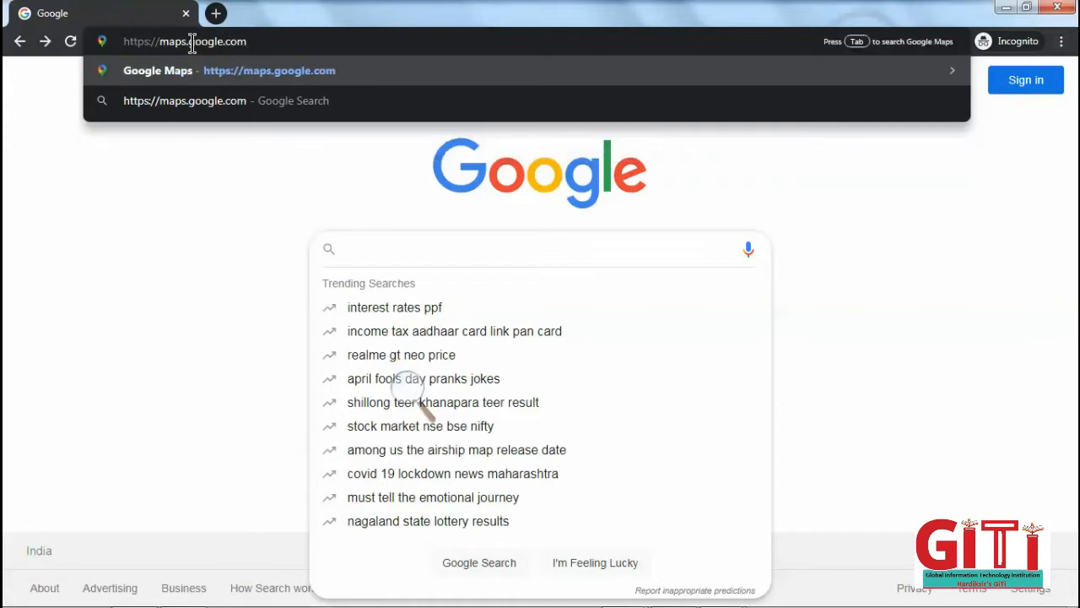
pyautogui.press('Return')
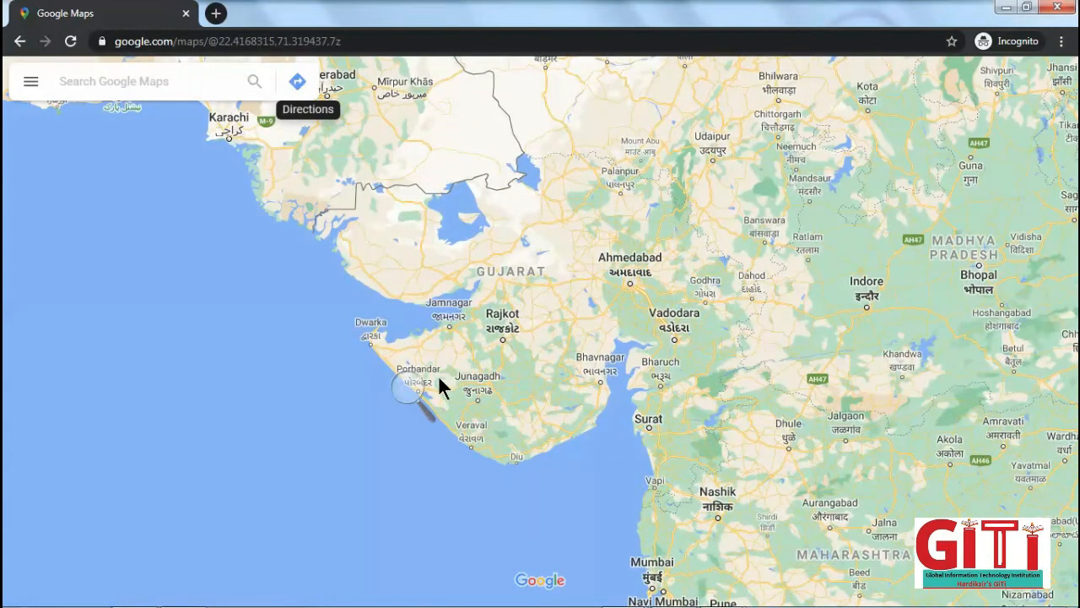
# Magnify the screen to 150% and move the Magnifier window lower, clear of the map's search area.
pyautogui.click(407, 390)
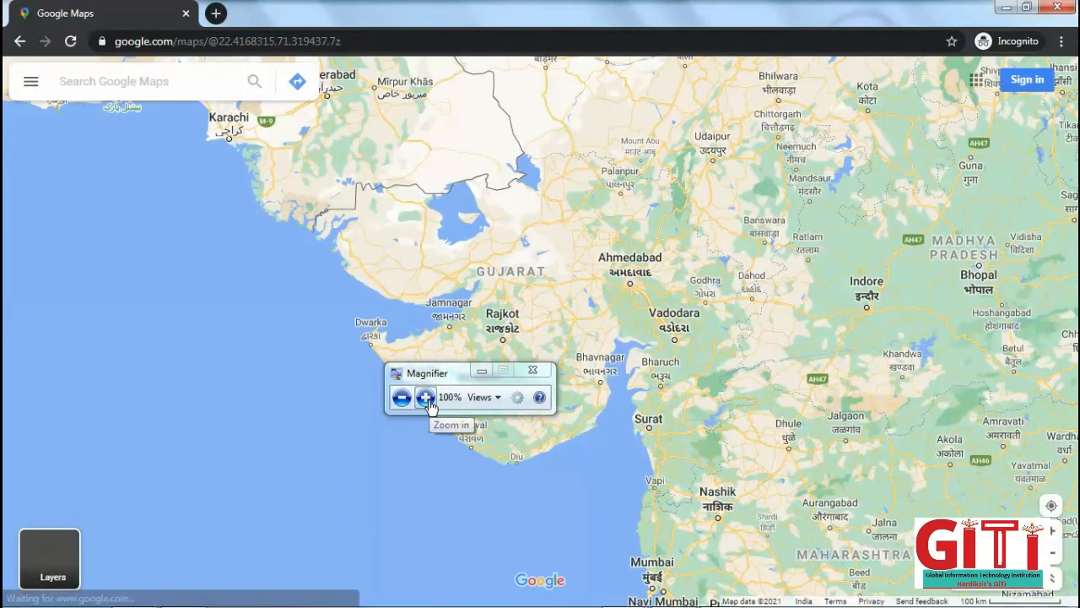
pyautogui.click(426, 398)
pyautogui.moveTo(427, 372); pyautogui.dragTo(443, 557)
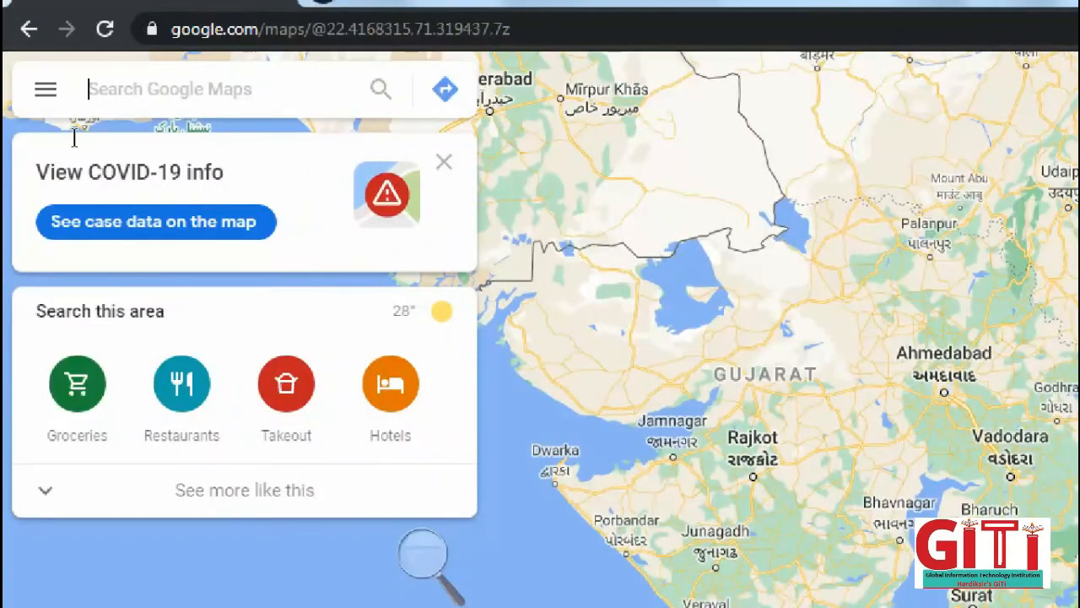
pyautogui.click(287, 405)
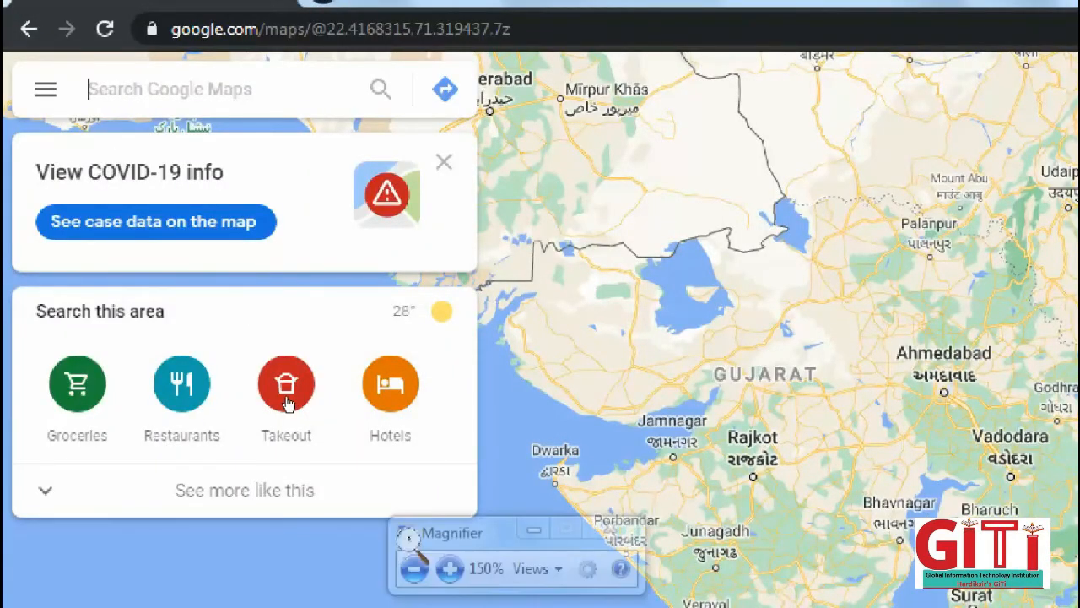
# Restore normal magnification, search the map for "surat", choose Surat Railway Station on Ved Rd, and dismiss the food delivery prompt.
pyautogui.press('super+minus')
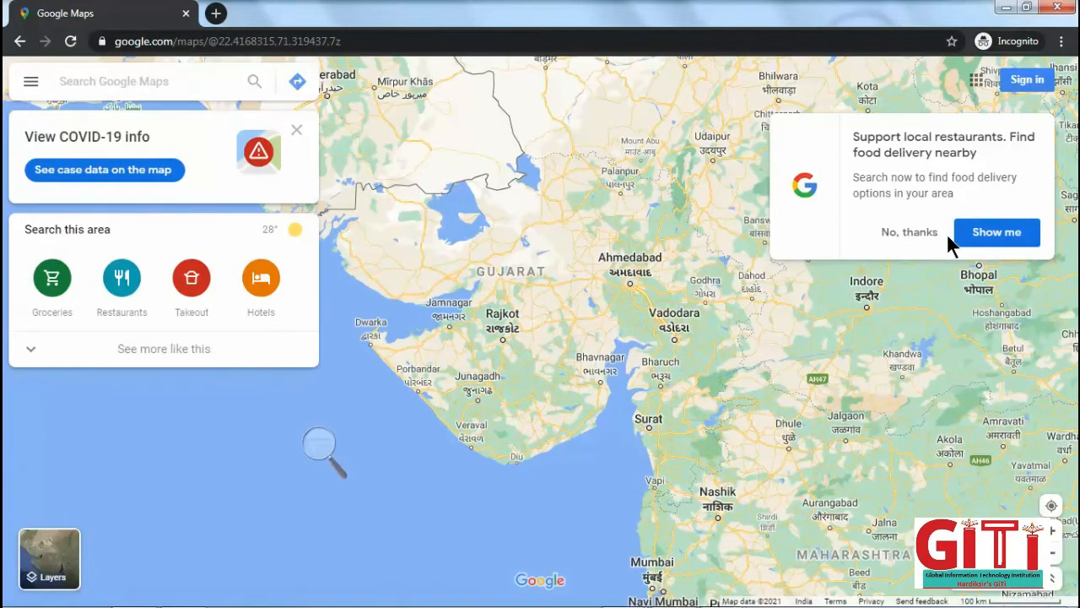
pyautogui.click(133, 79)
pyautogui.write('surat')
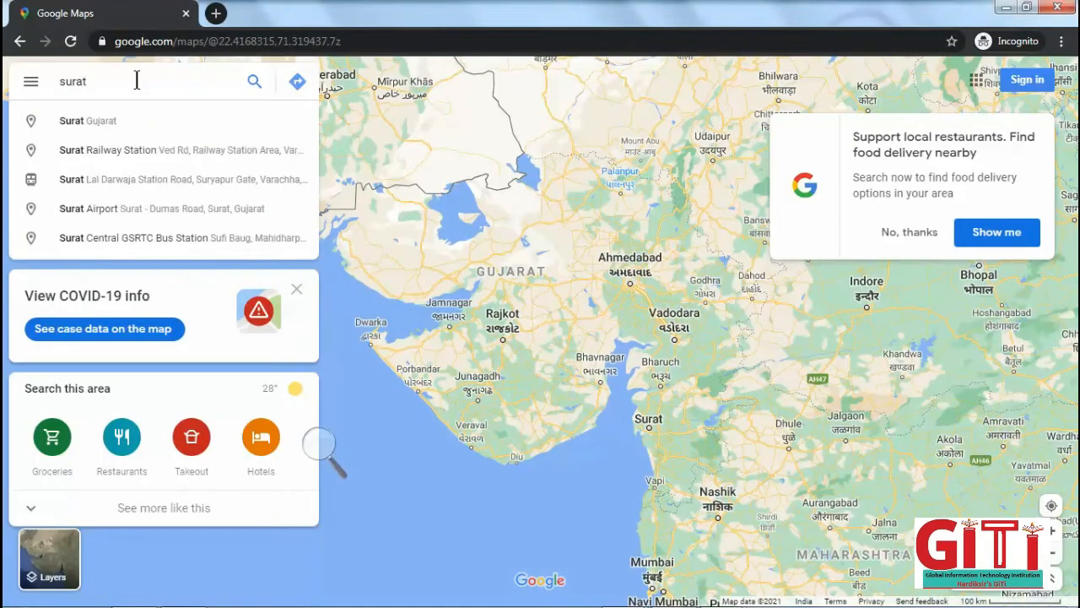
pyautogui.click(142, 164)
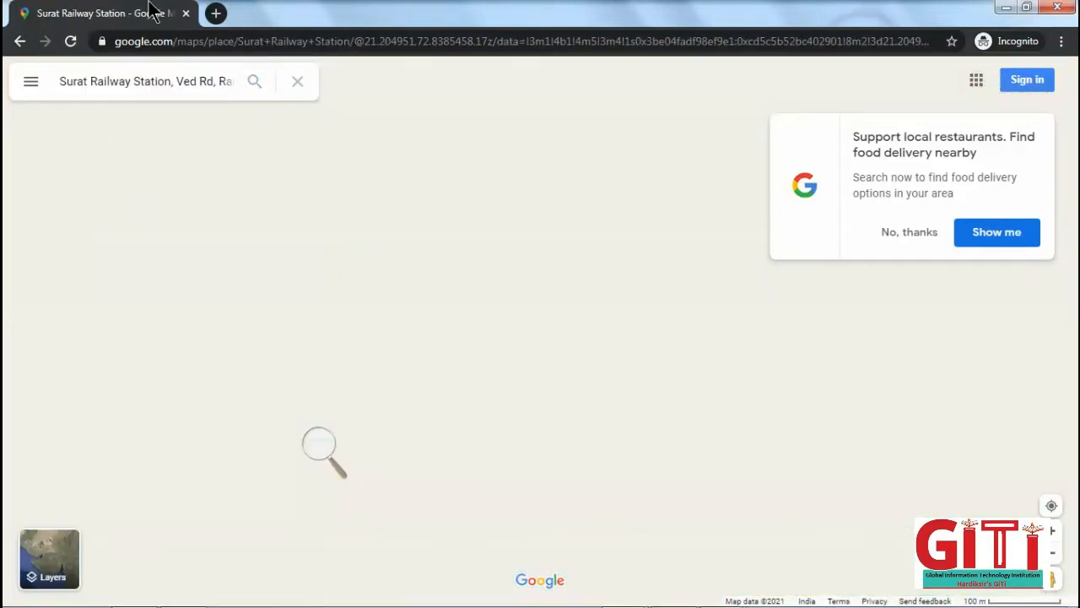
pyautogui.click(900, 236)
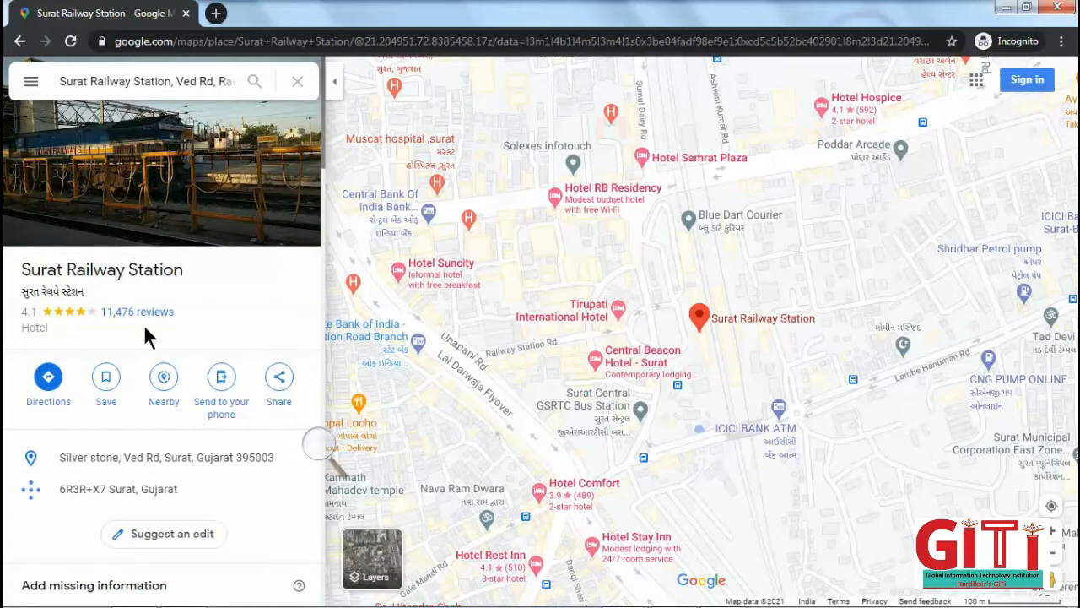
# Look through Surat Railway Station's place details, including its photos, review summary and individual reviews.
pyautogui.scroll(-3, 130, 445)
pyautogui.scroll(-6, 129, 441)
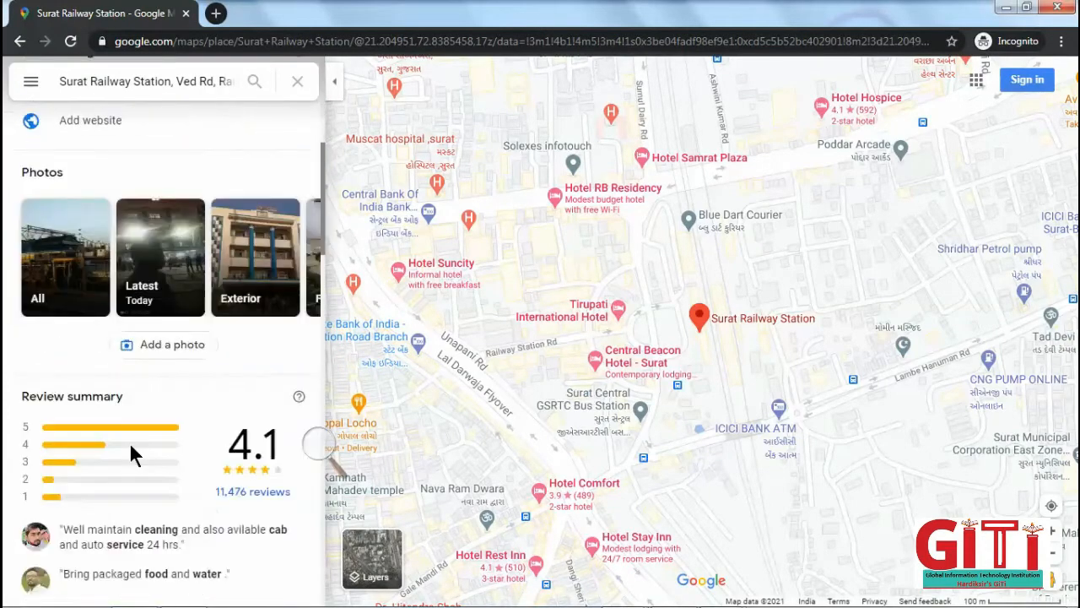
pyautogui.scroll(-8, 129, 447)
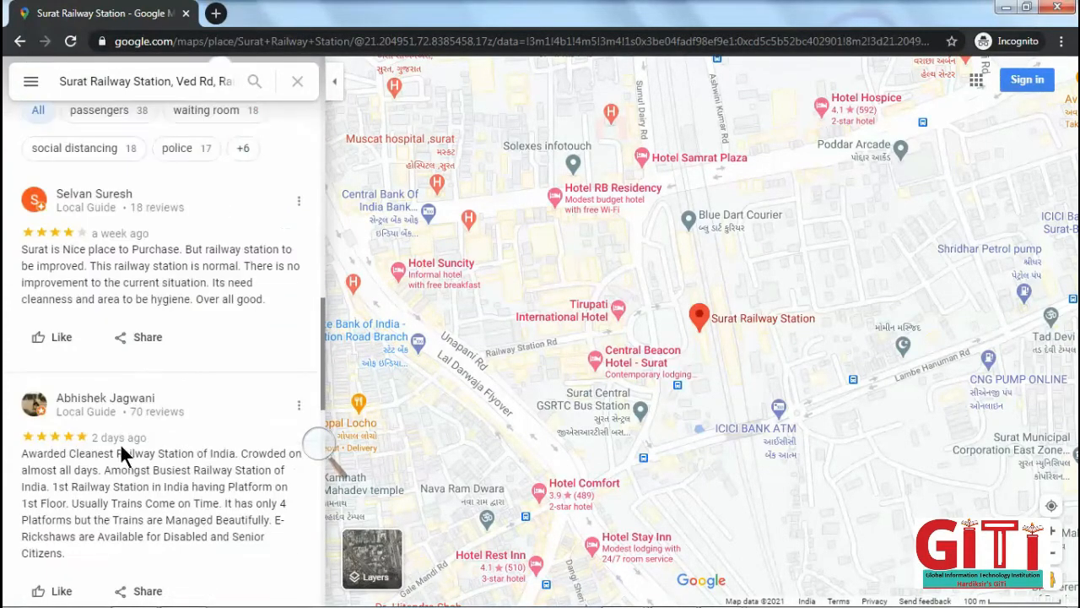
pyautogui.scroll(-3, 120, 437)
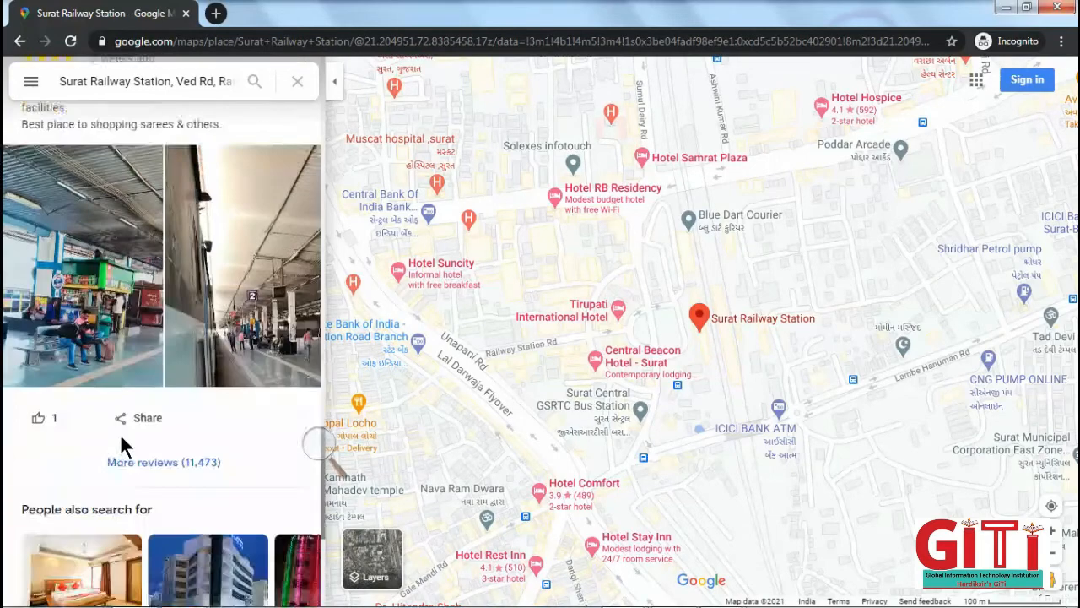
pyautogui.scroll(12, 120, 433)
pyautogui.scroll(5, 120, 433)
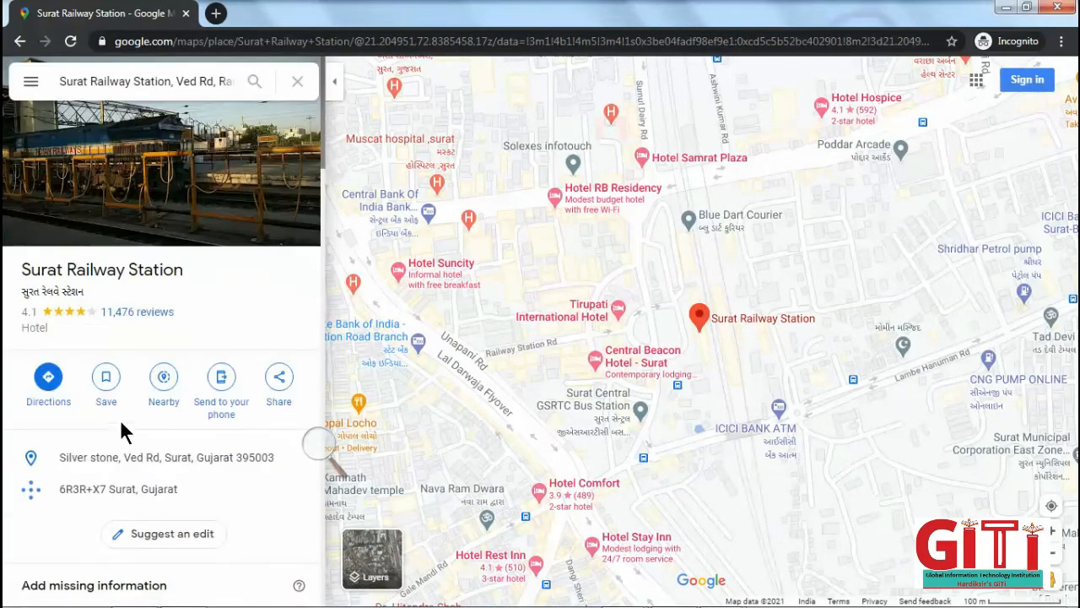
# Collapse the station's place details and show the map as Satellite with the Street View detail turned on.
pyautogui.click(334, 81)
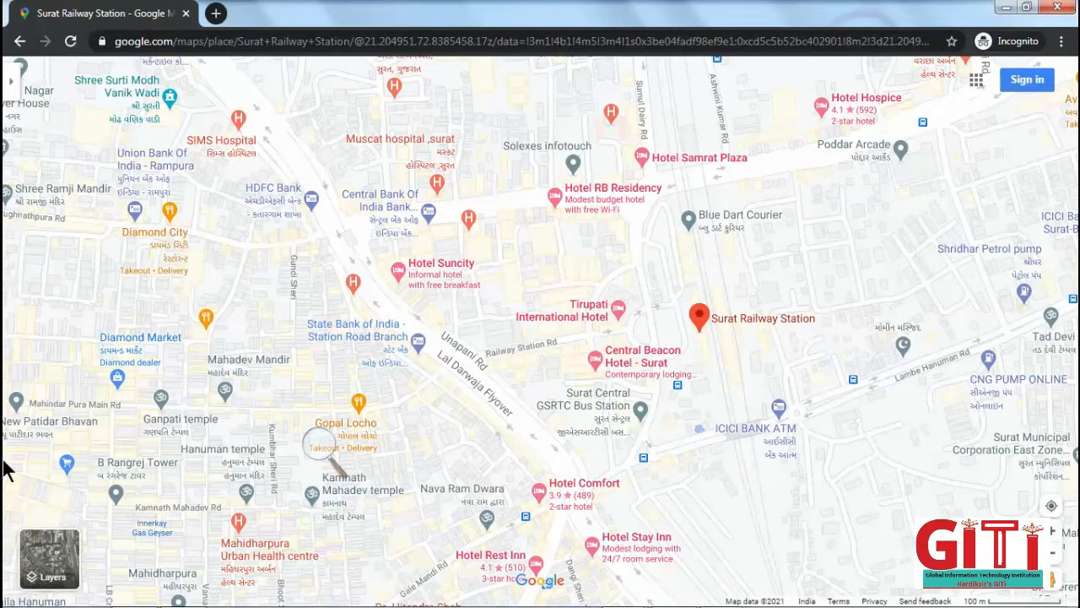
pyautogui.moveTo(40, 557)
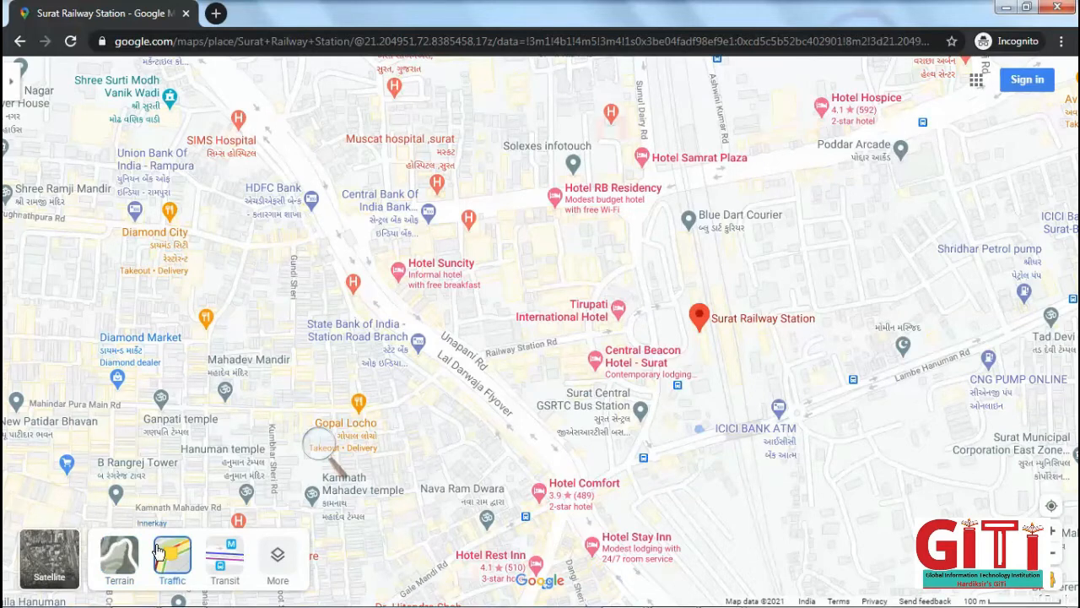
pyautogui.click(276, 560)
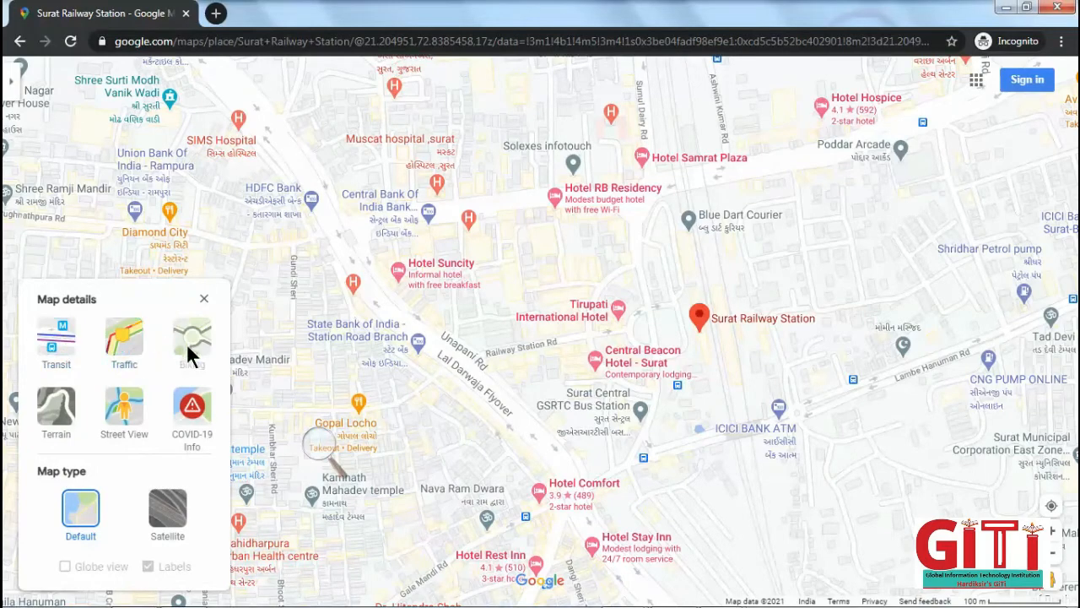
pyautogui.click(135, 410)
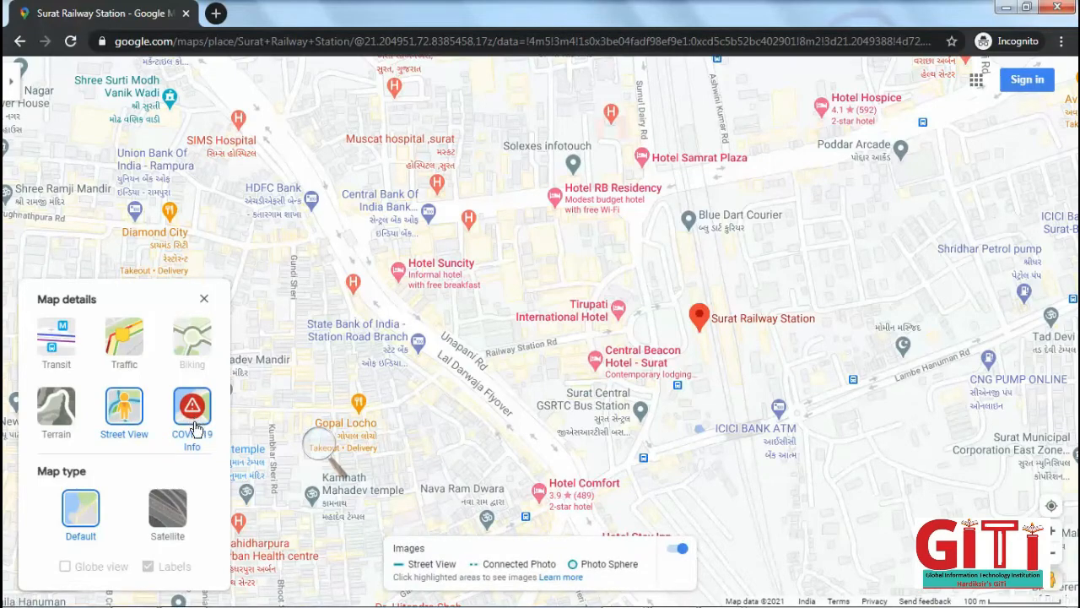
pyautogui.click(166, 516)
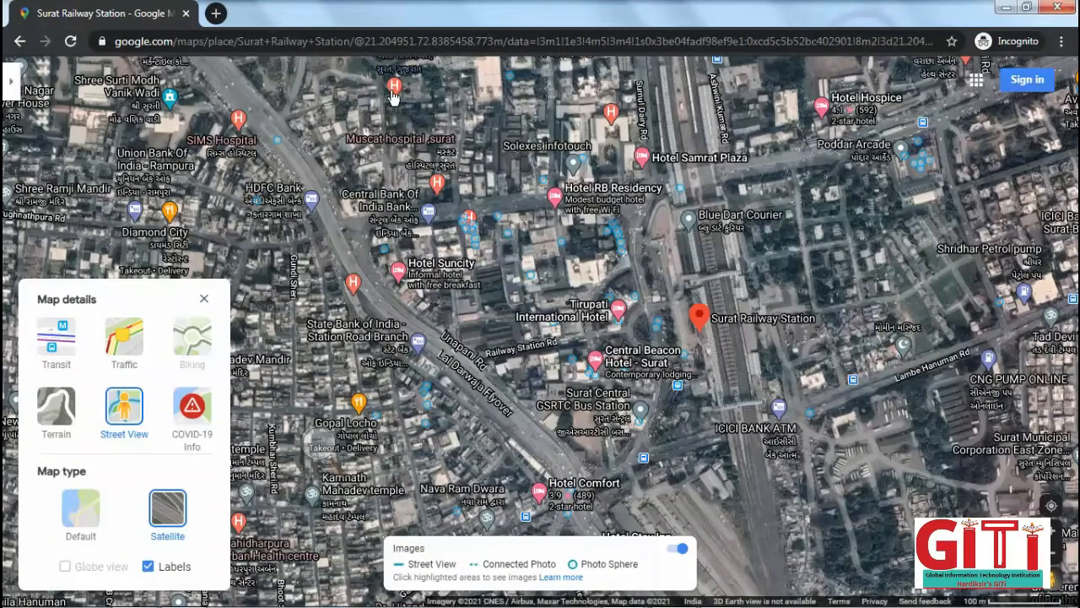
pyautogui.moveTo(392, 96)
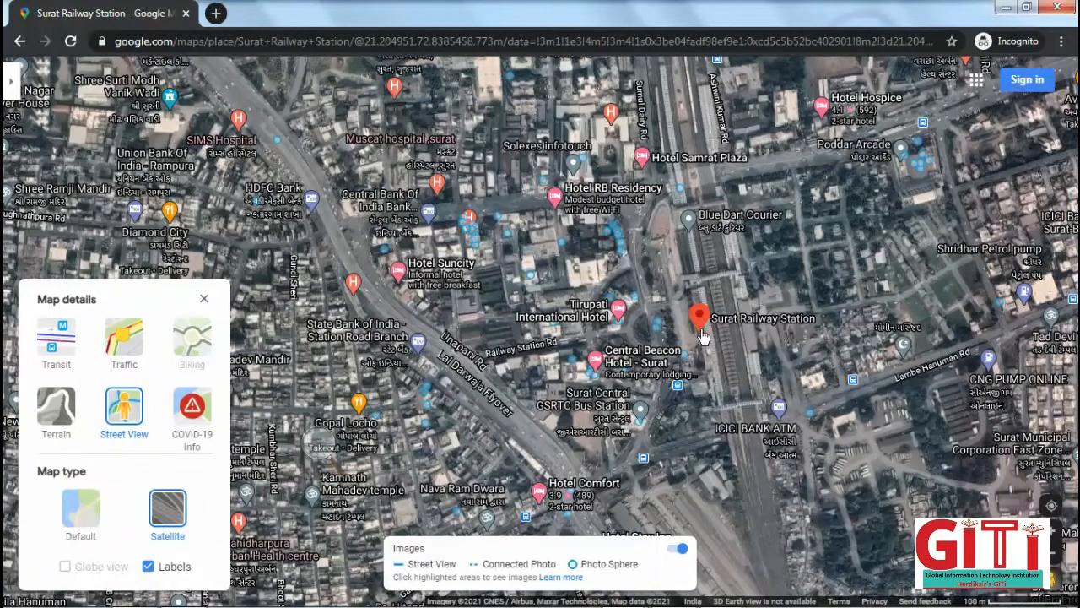
pyautogui.moveTo(702, 334)
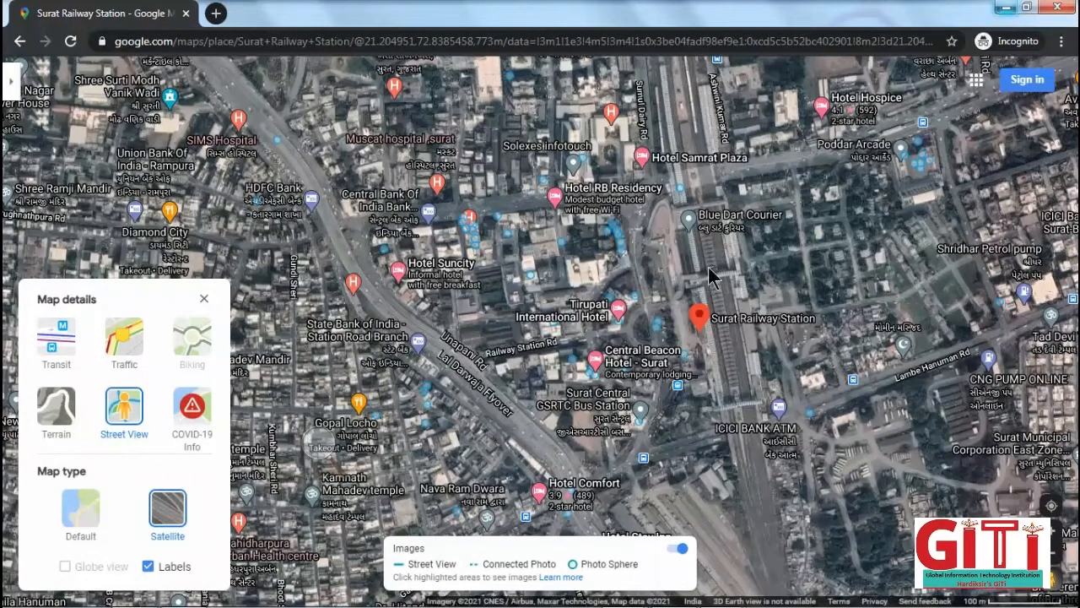
# Switch to the PowerPoint slide show, draw a tick above the web address on the Google Maps slide, and reveal its arrow.
pyautogui.moveTo(623, 595)
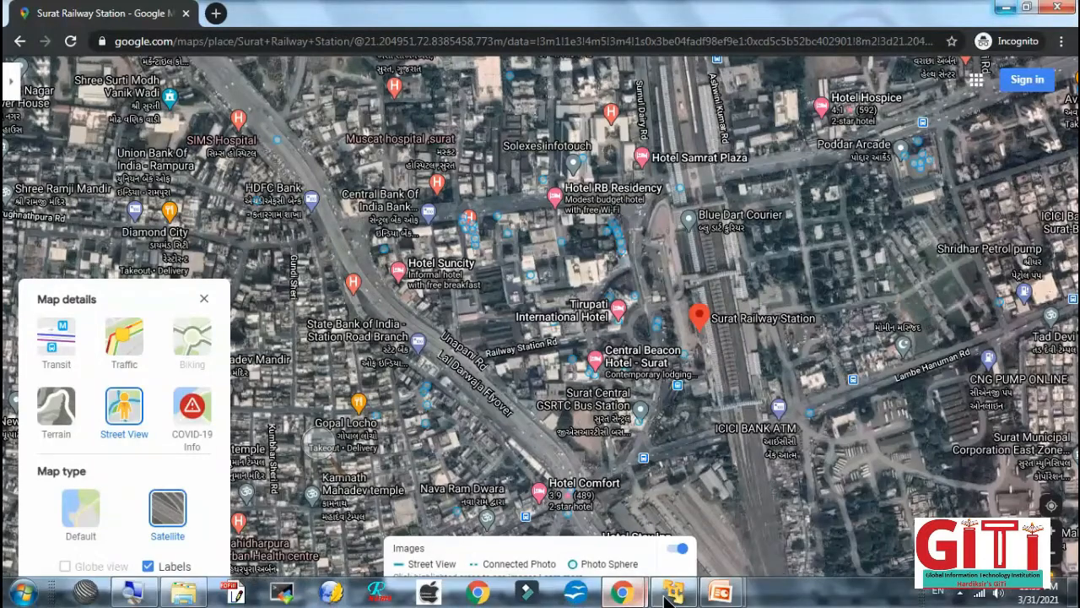
pyautogui.moveTo(716, 596)
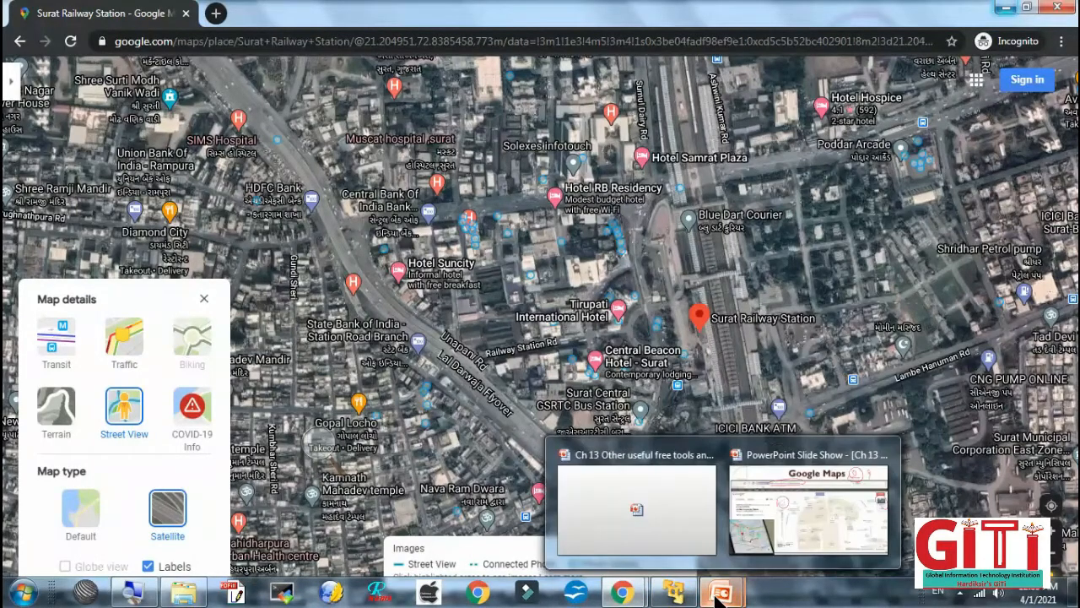
pyautogui.click(779, 530)
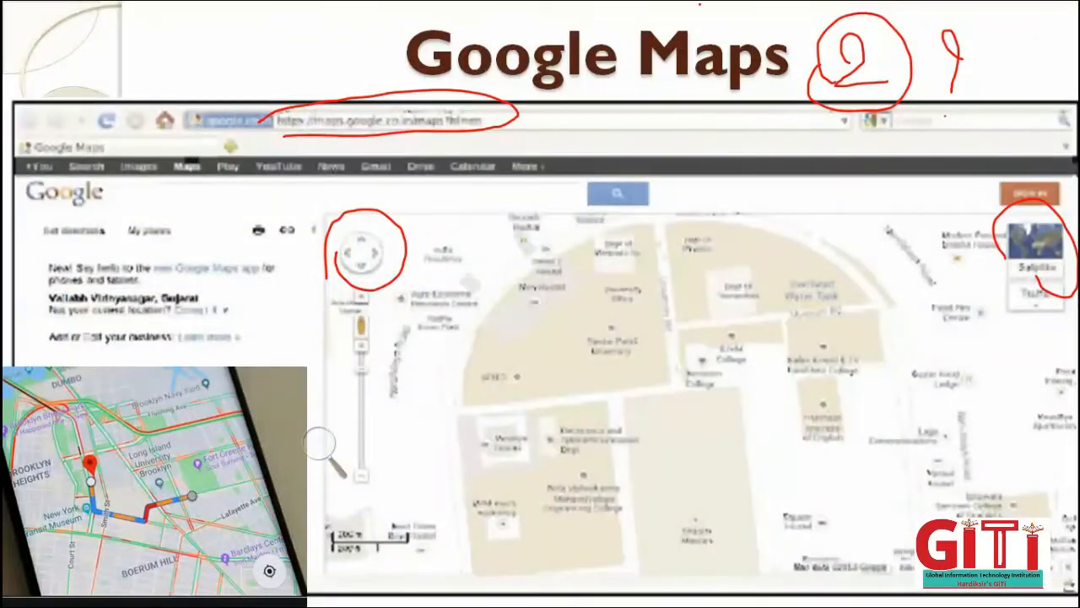
pyautogui.moveTo(282, 71)
pyautogui.mouseDown()
pyautogui.moveTo(291, 82)
pyautogui.moveTo(388, 8)
pyautogui.mouseUp()
pyautogui.press('Right')
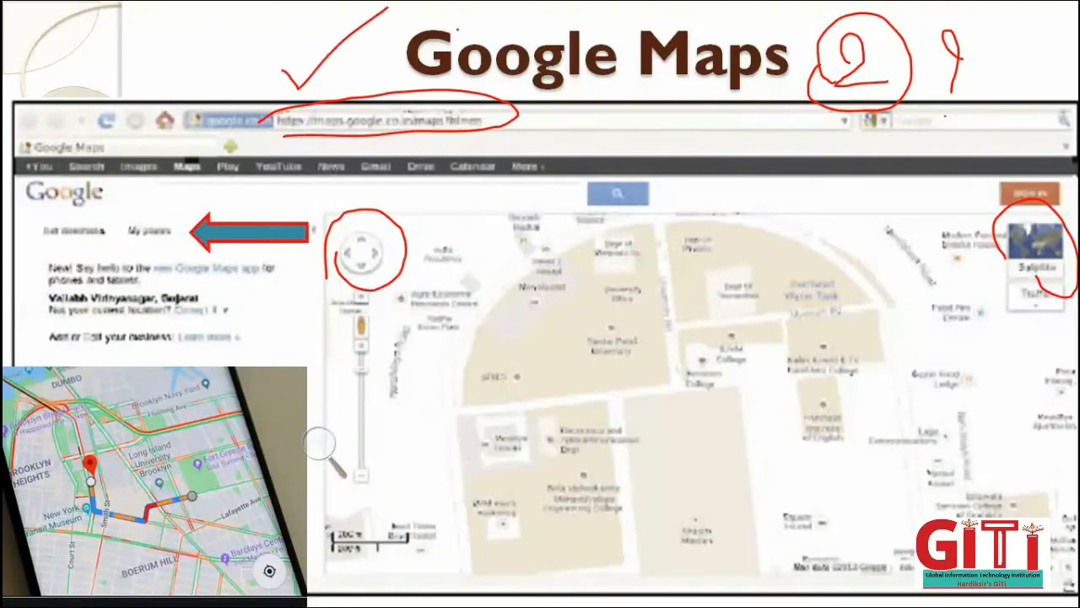
# Advance to the satellite view slide, handwrite a circled S over the browser bar, and reveal the slide's arrow.
pyautogui.press('Right')
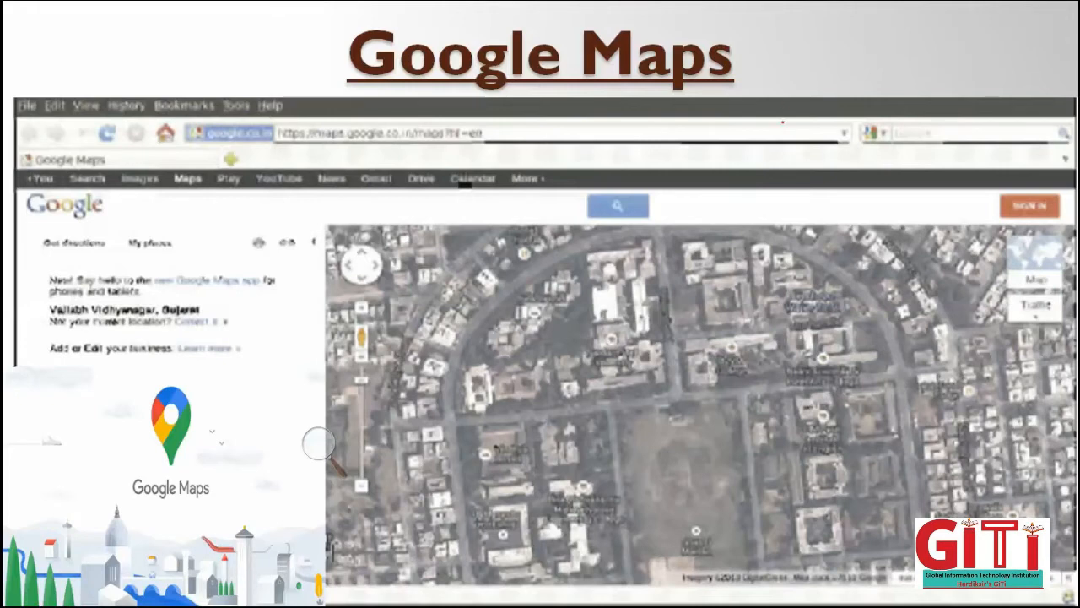
pyautogui.moveTo(783, 123)
pyautogui.mouseDown()
pyautogui.moveTo(749, 151)
pyautogui.moveTo(765, 182)
pyautogui.mouseUp()
pyautogui.moveTo(720, 153)
pyautogui.mouseDown()
pyautogui.moveTo(757, 113)
pyautogui.moveTo(720, 144)
pyautogui.moveTo(726, 133)
pyautogui.mouseUp()
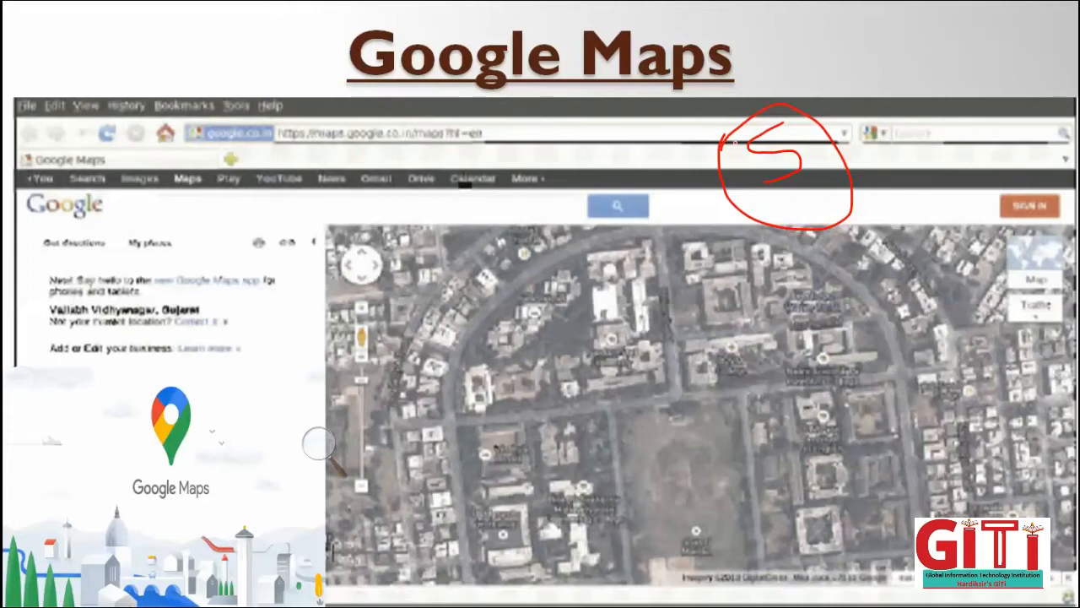
pyautogui.press('Right')
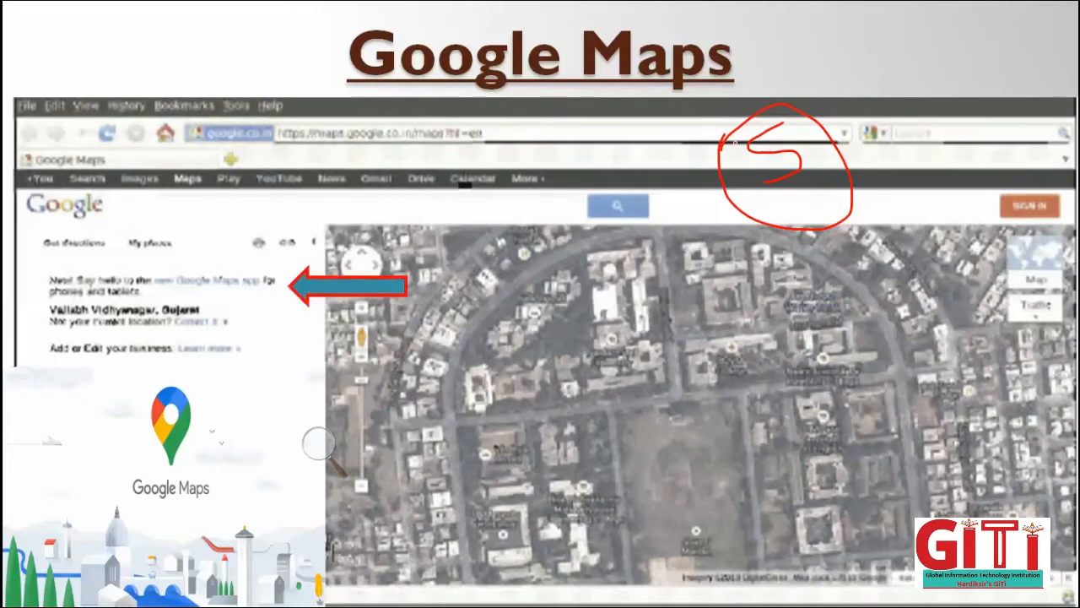
# Advance past the route directions slide to the text slide and underline "upload photographs of the place" and "post reviews of" with the pen.
pyautogui.press('Right')
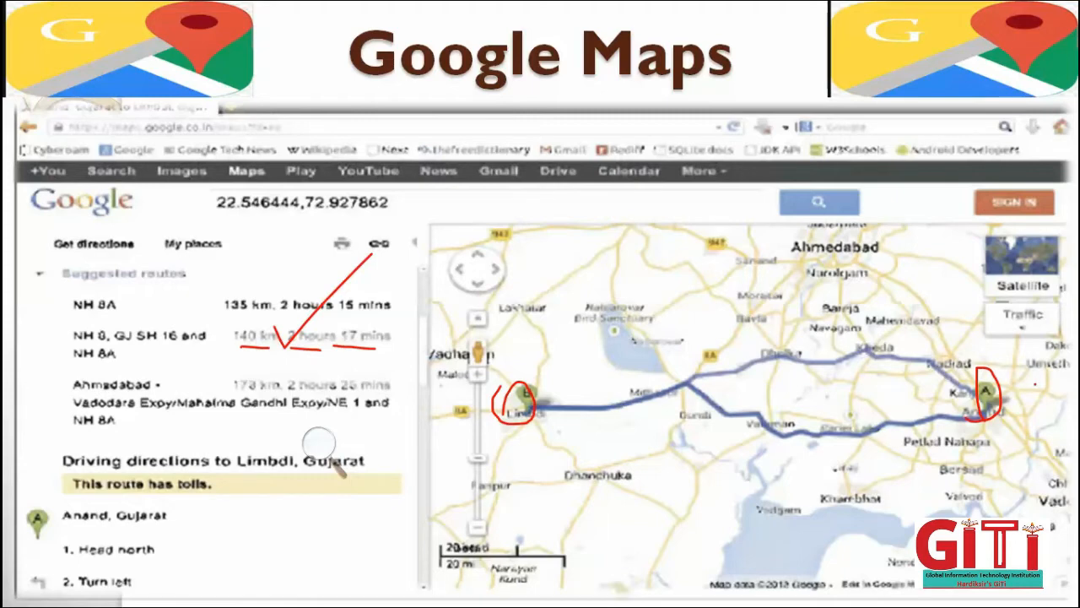
pyautogui.press('Right')
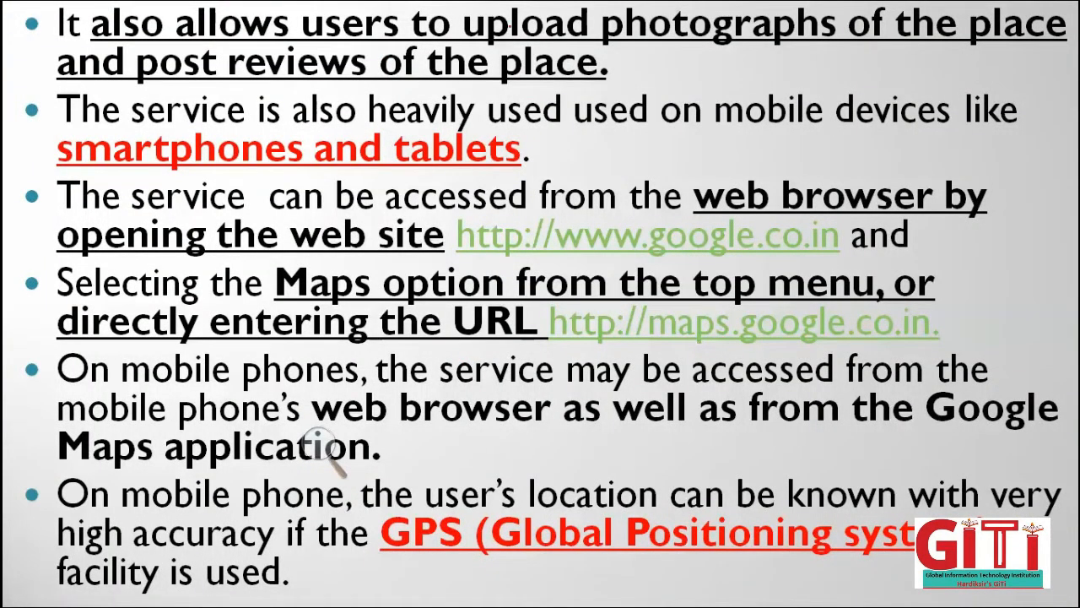
pyautogui.moveTo(490, 37); pyautogui.dragTo(1024, 53)
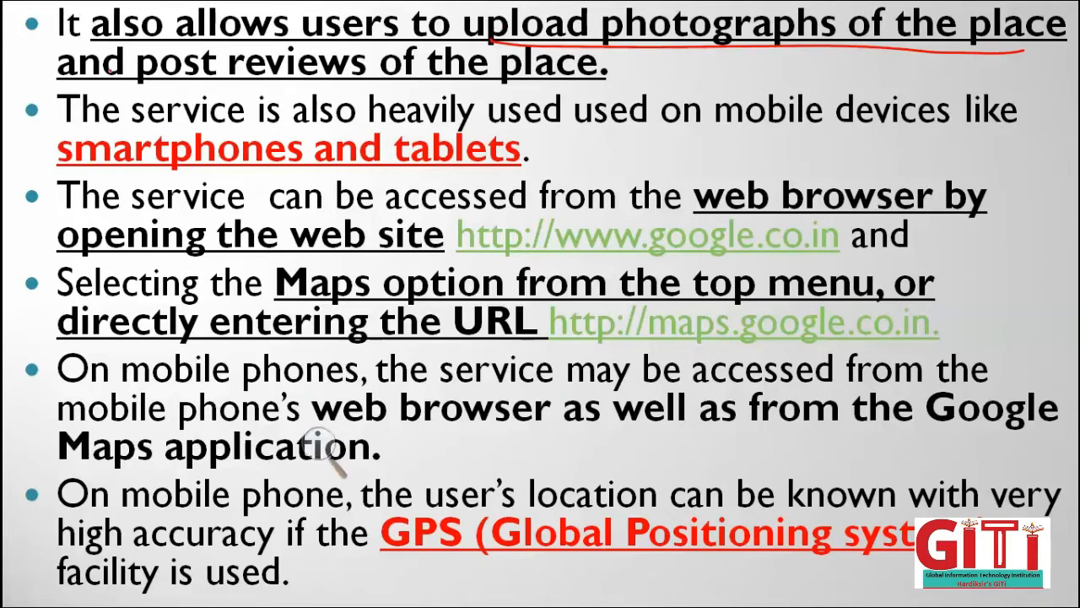
pyautogui.moveTo(348, 78); pyautogui.dragTo(414, 80)
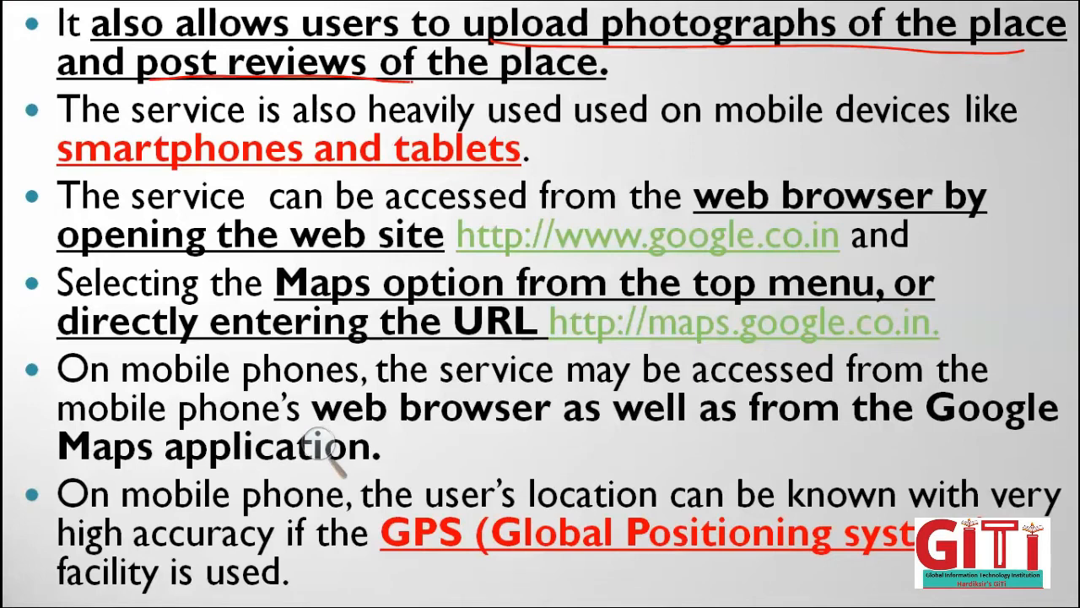
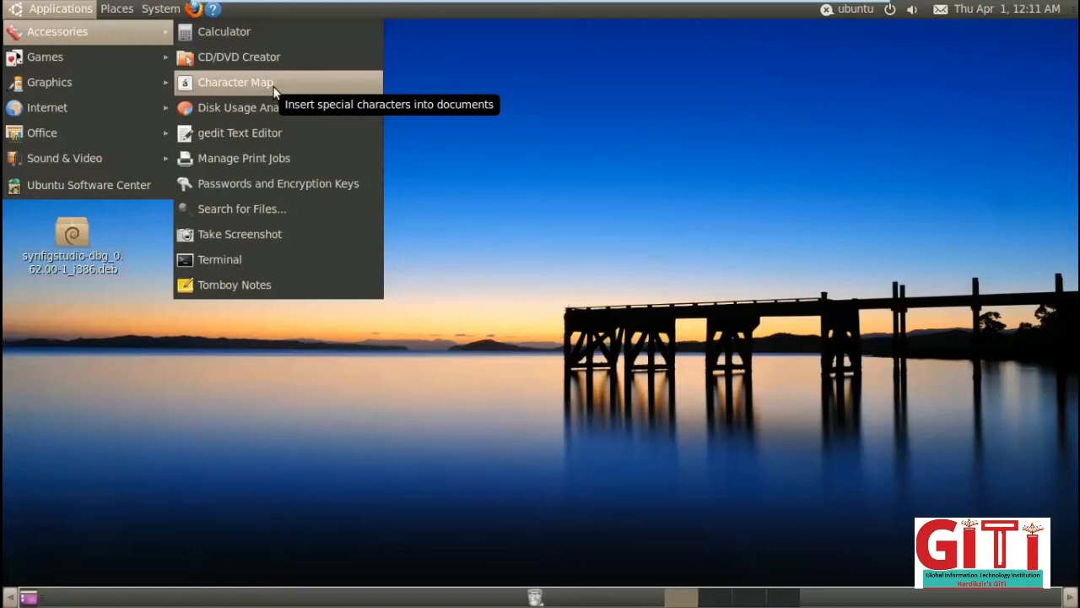
# Open Character Map on the Ubuntu desktop and view the Armenian, Arabic, Avestan, Balinese, Bamum and Bopomofo scripts.
pyautogui.click(275, 88)
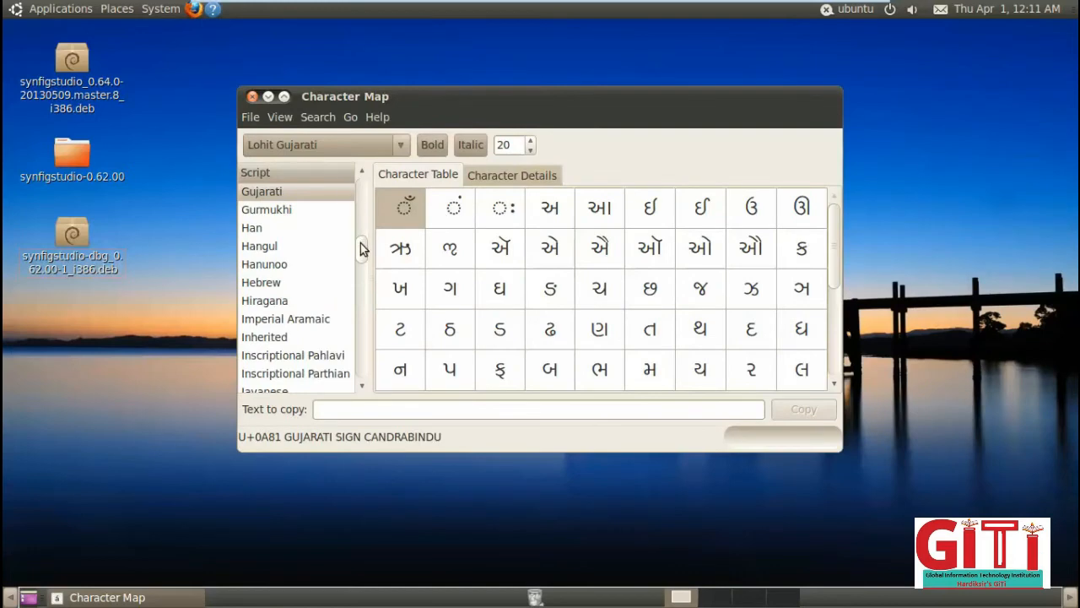
pyautogui.moveTo(362, 249); pyautogui.dragTo(364, 155)
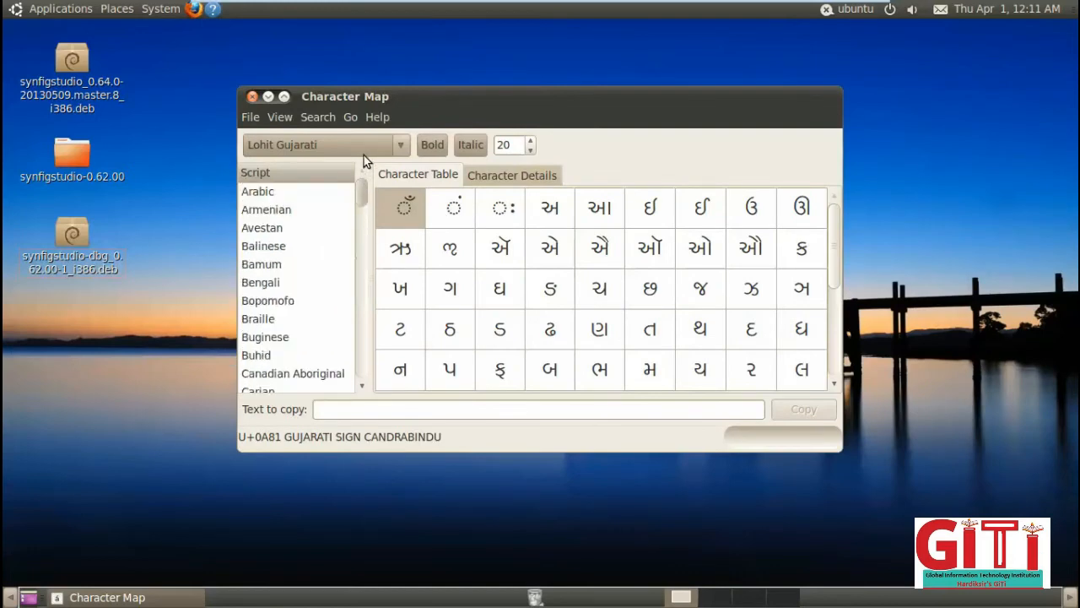
pyautogui.click(300, 204)
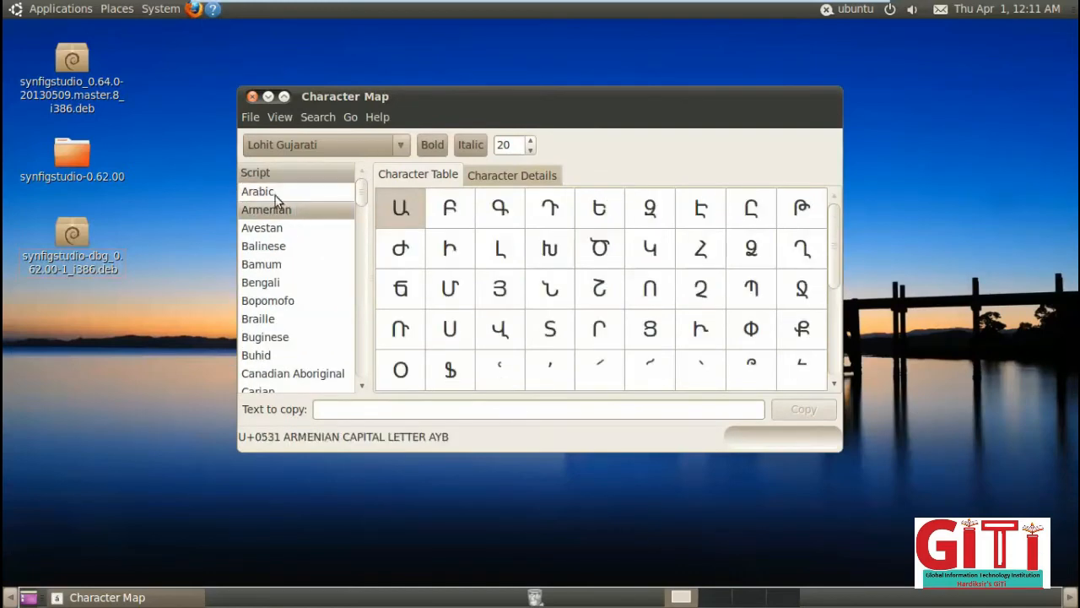
pyautogui.click(275, 192)
pyautogui.click(282, 229)
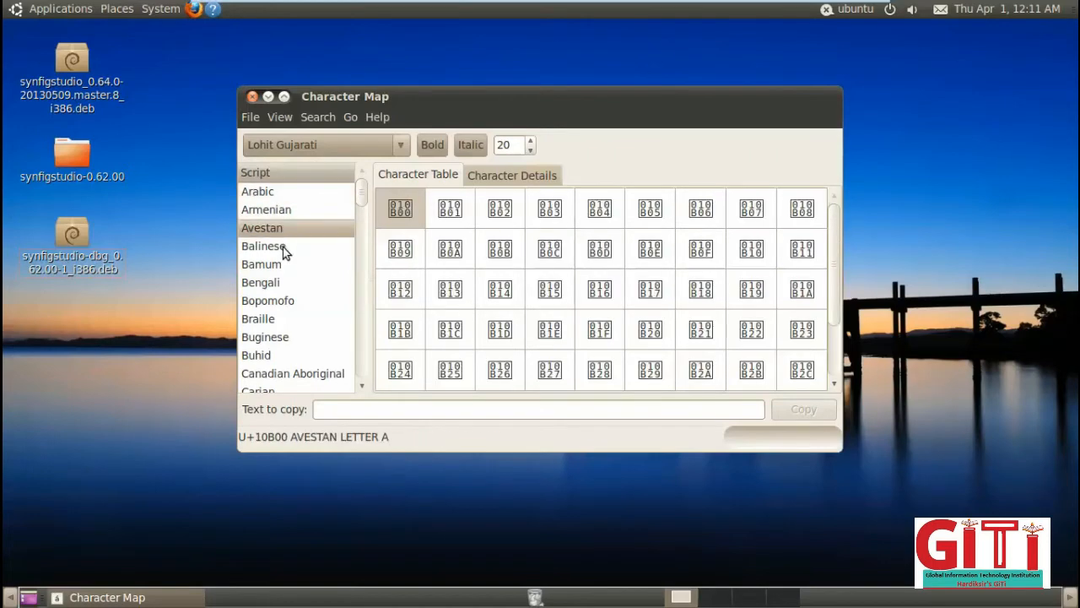
pyautogui.click(283, 247)
pyautogui.click(275, 268)
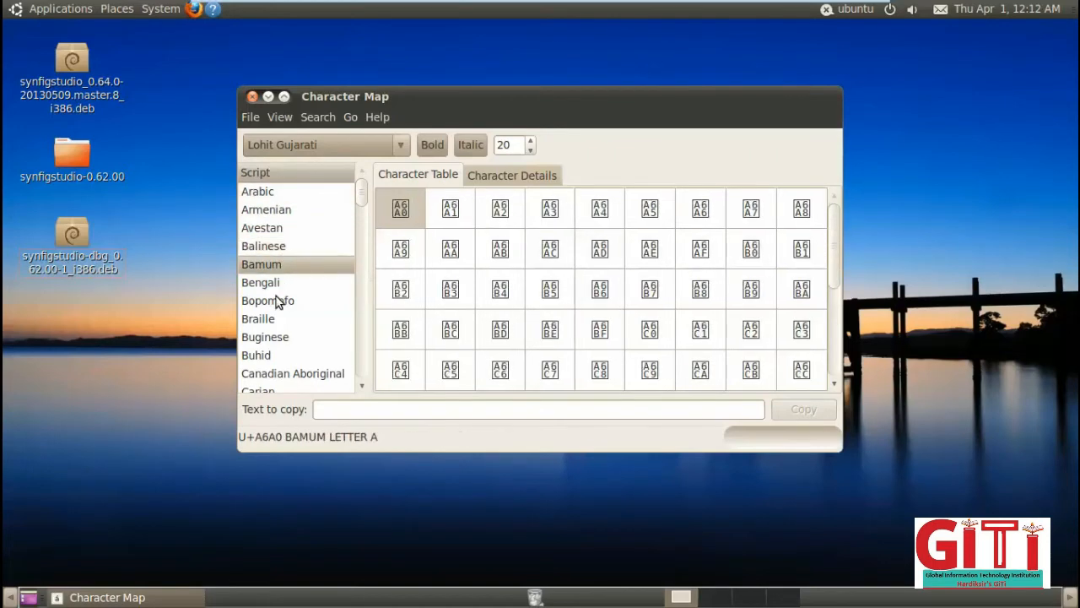
pyautogui.click(276, 300)
# View the Canadian Aboriginal script's characters and return to the Gujarati script's character table.
pyautogui.scroll(-3, 277, 298)
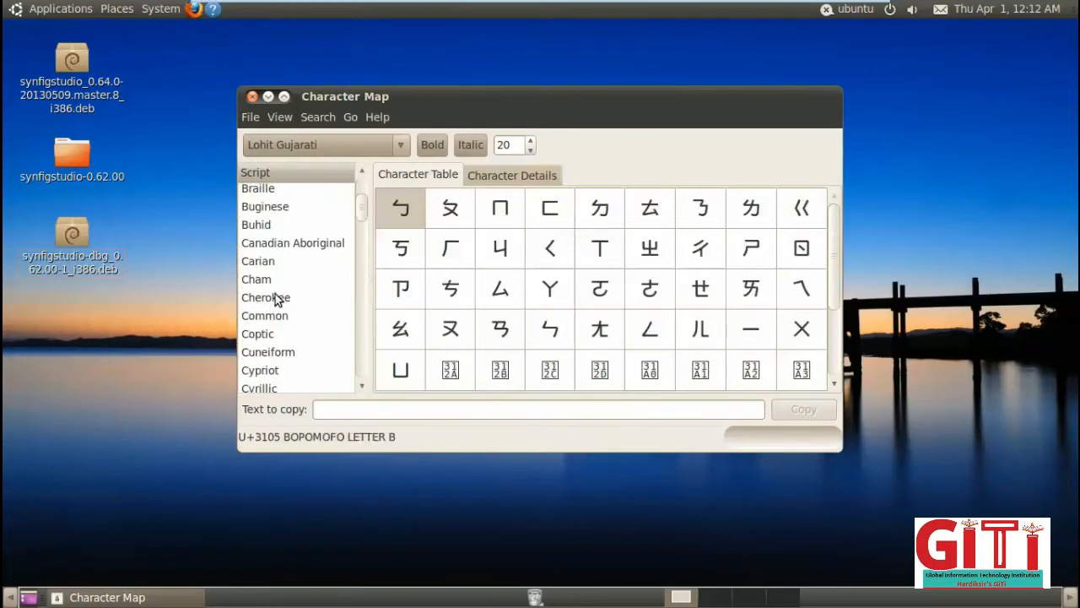
pyautogui.click(268, 247)
pyautogui.scroll(-3, 273, 282)
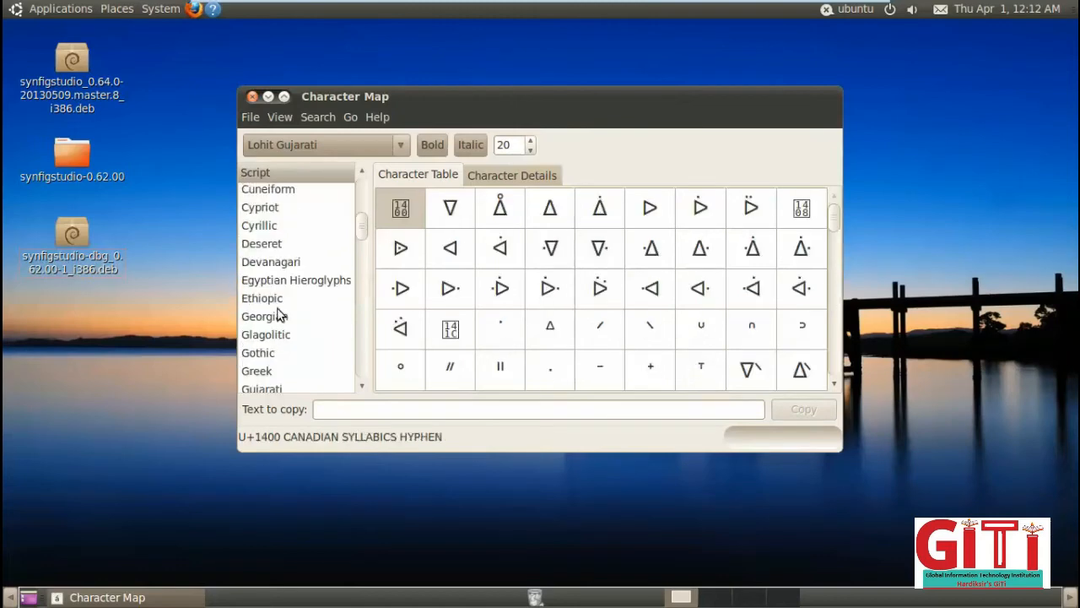
pyautogui.scroll(-1, 281, 315)
pyautogui.click(274, 359)
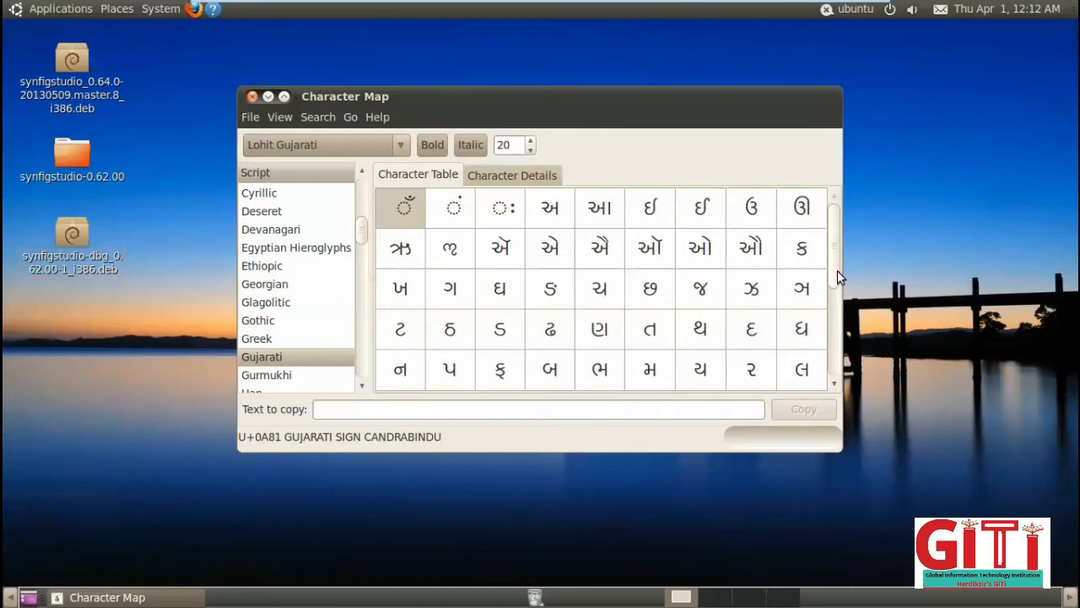
# Look through the remaining Gujarati characters and the list of scripts down to Thai, and return to the Gujarati character table.
pyautogui.moveTo(837, 270); pyautogui.dragTo(838, 368)
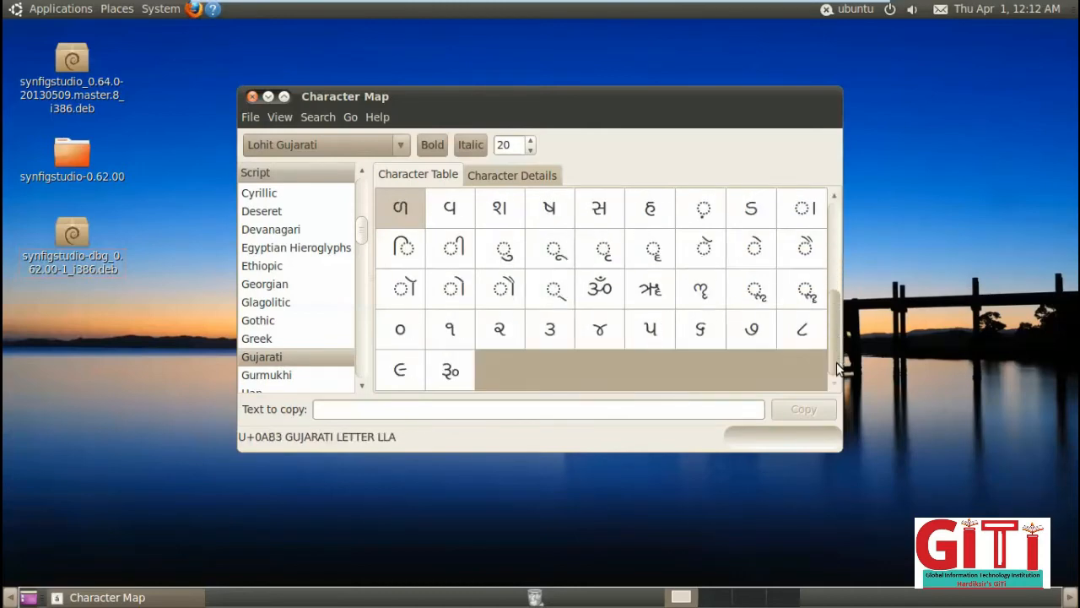
pyautogui.scroll(-2, 284, 300)
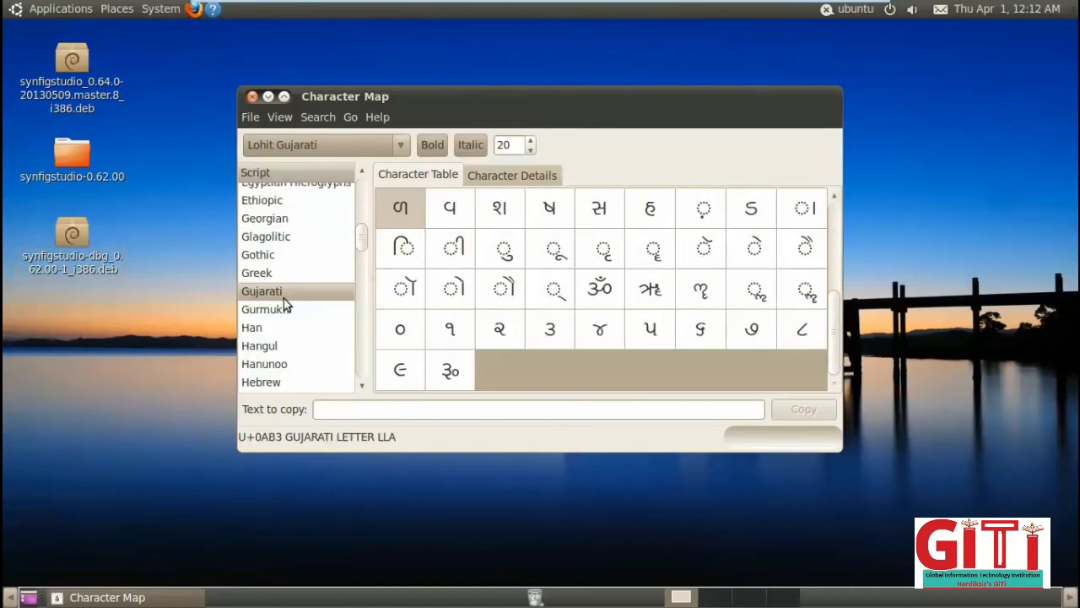
pyautogui.scroll(-2, 283, 304)
pyautogui.scroll(-3, 288, 297)
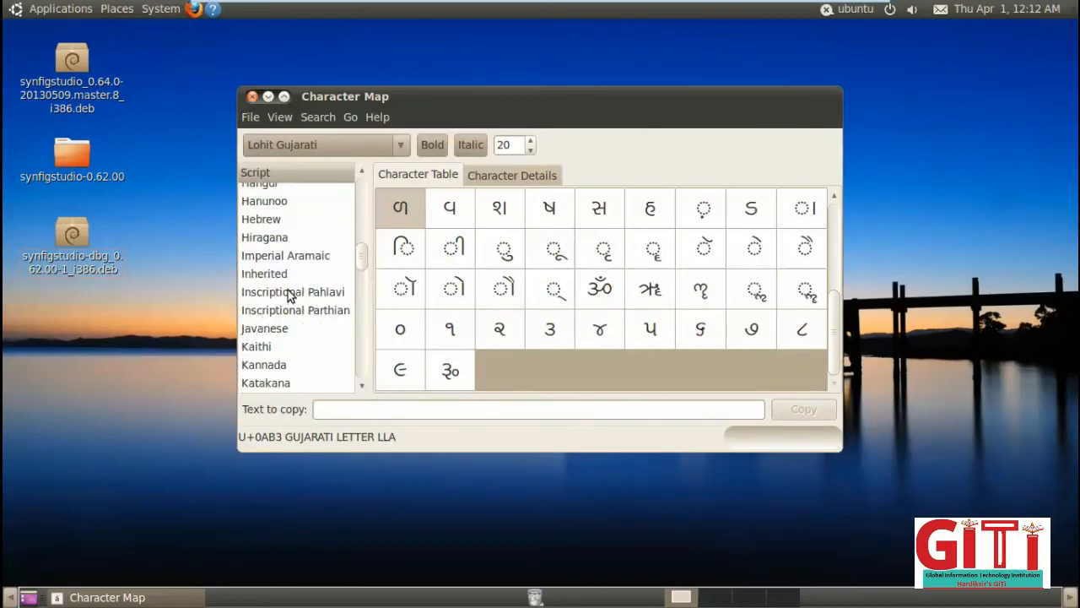
pyautogui.scroll(-10, 288, 292)
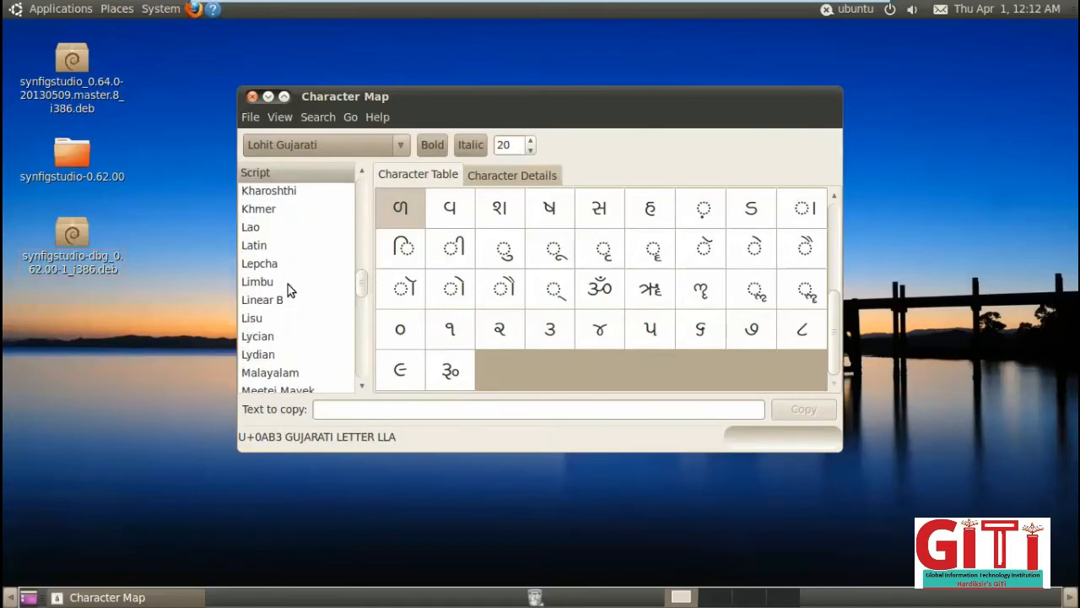
pyautogui.scroll(-9, 288, 289)
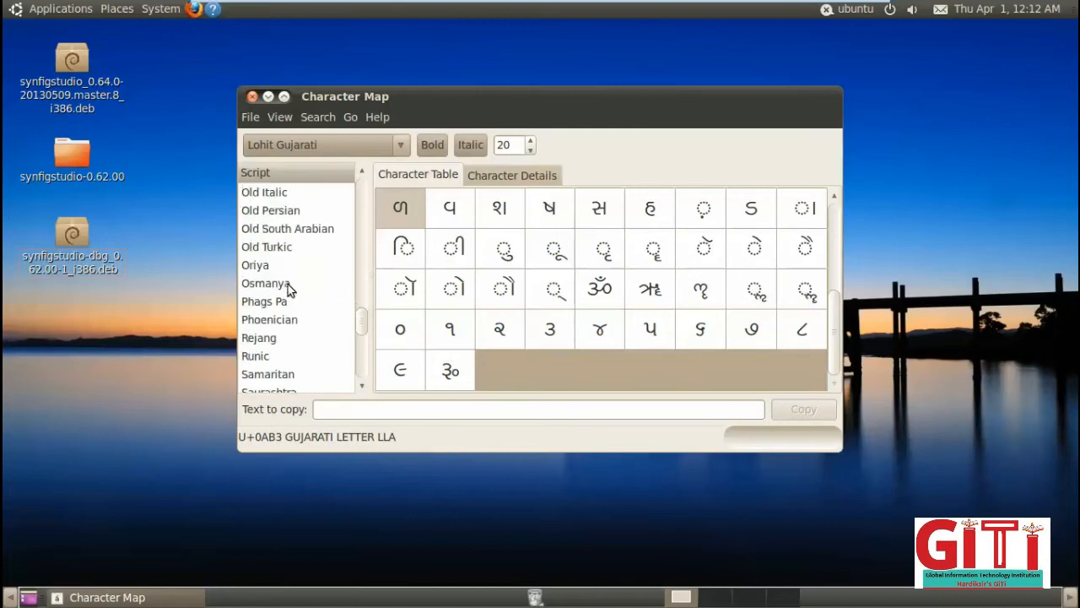
pyautogui.scroll(-6, 288, 289)
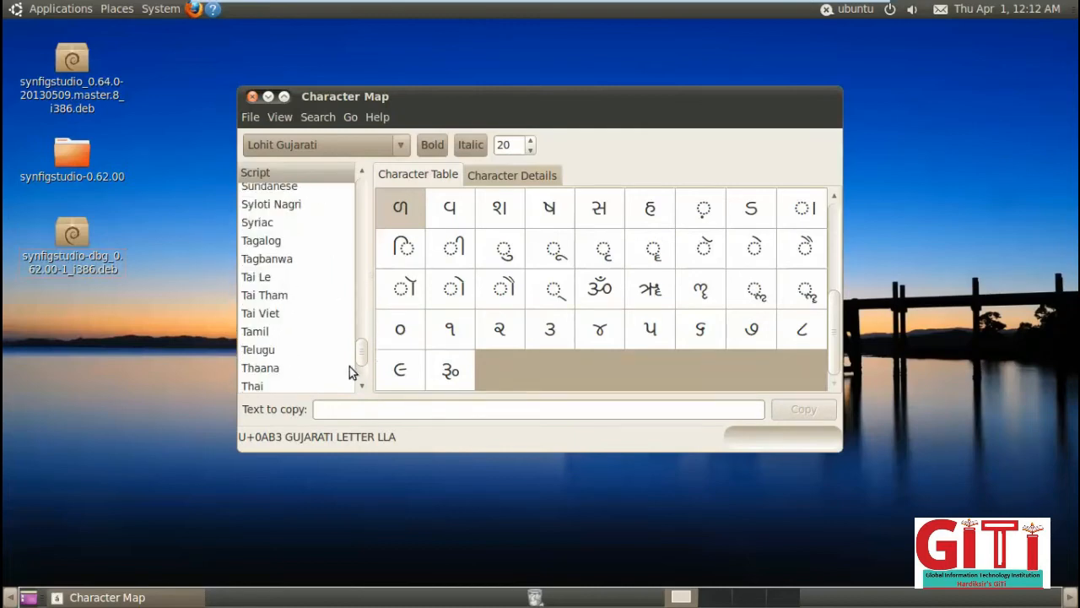
pyautogui.moveTo(362, 355); pyautogui.dragTo(348, 242)
pyautogui.click(313, 235)
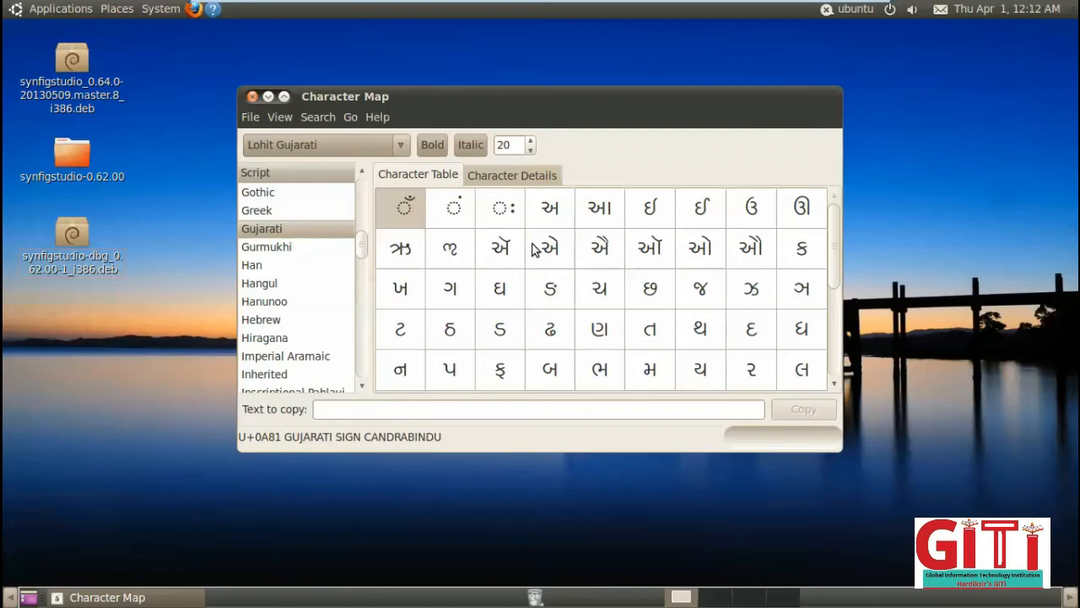
# View the character details of the Gujarati sign candrabindu and return to the character table.
pyautogui.click(491, 178)
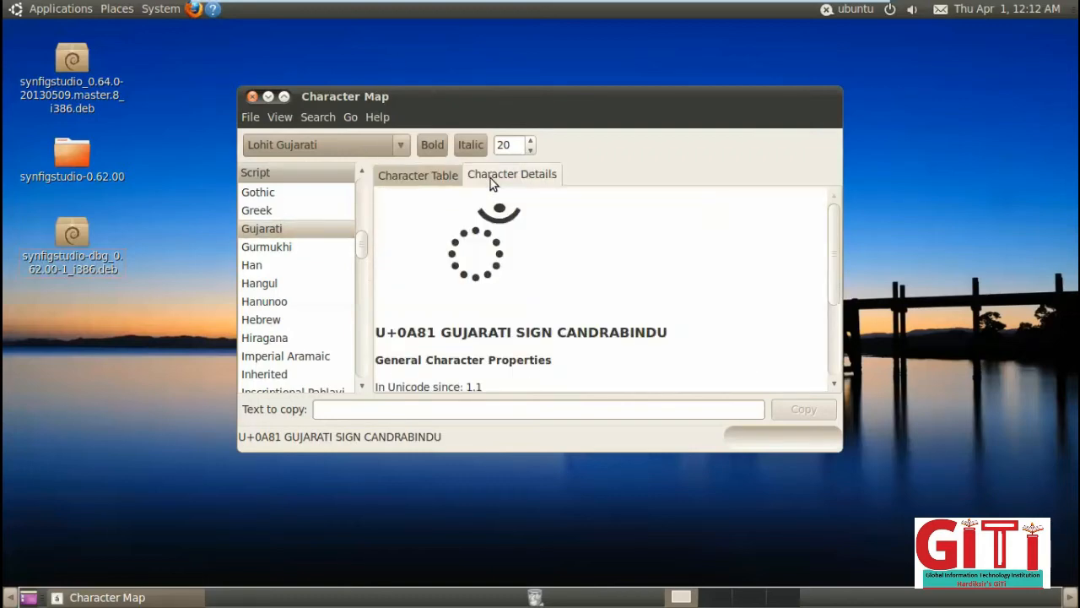
pyautogui.moveTo(842, 274); pyautogui.dragTo(839, 377)
pyautogui.moveTo(828, 316); pyautogui.dragTo(810, 216)
pyautogui.click(406, 180)
# Set the character table's font to bold at size 22, switching italic on and back off along the way.
pyautogui.click(431, 144)
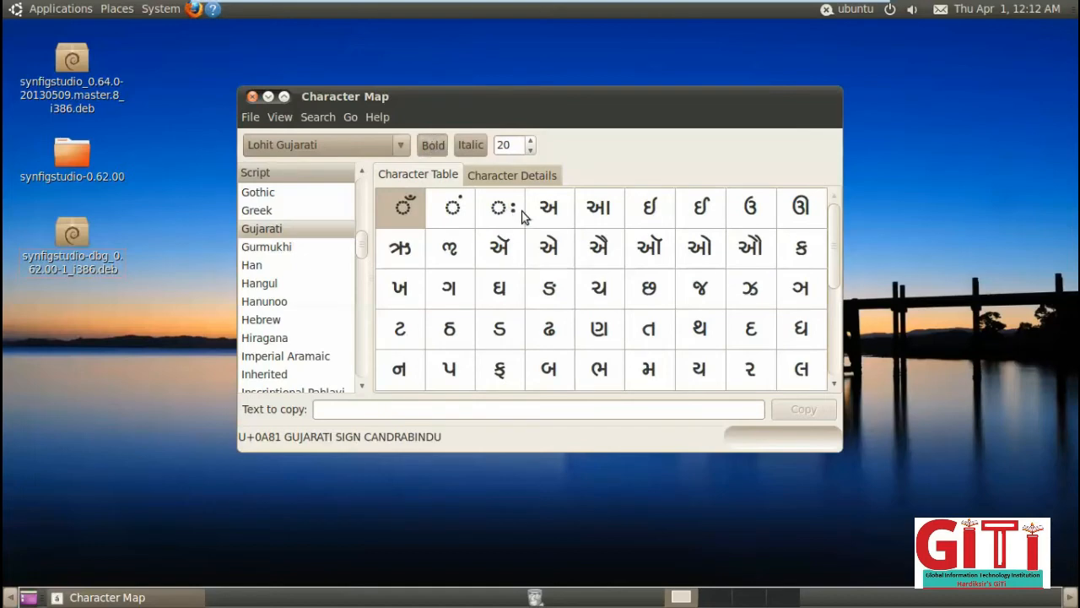
pyautogui.click(481, 154)
pyautogui.click(481, 154)
pyautogui.click(533, 144)
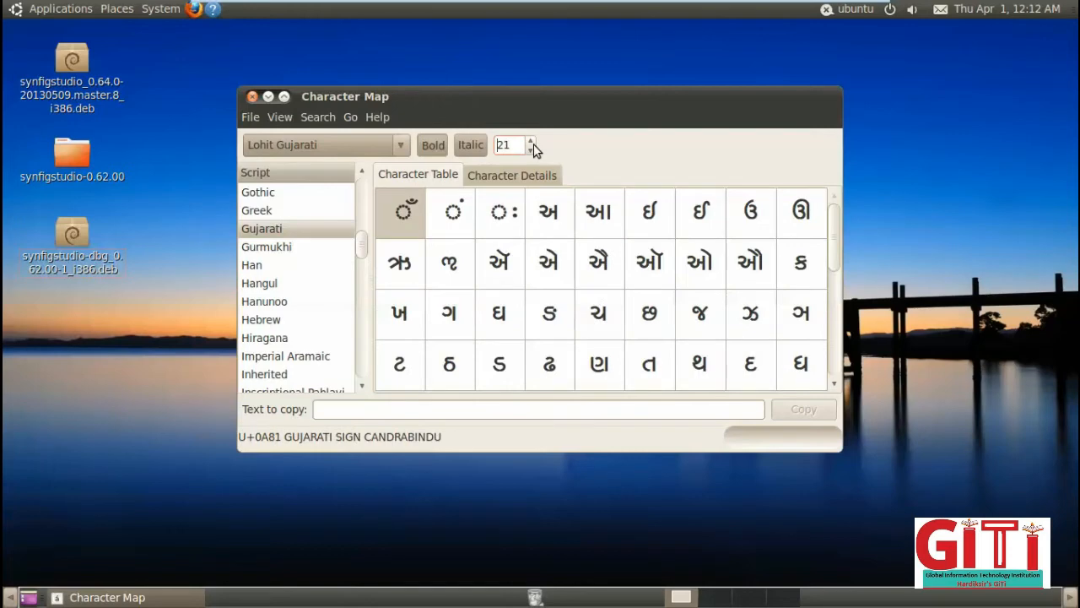
pyautogui.click(533, 143)
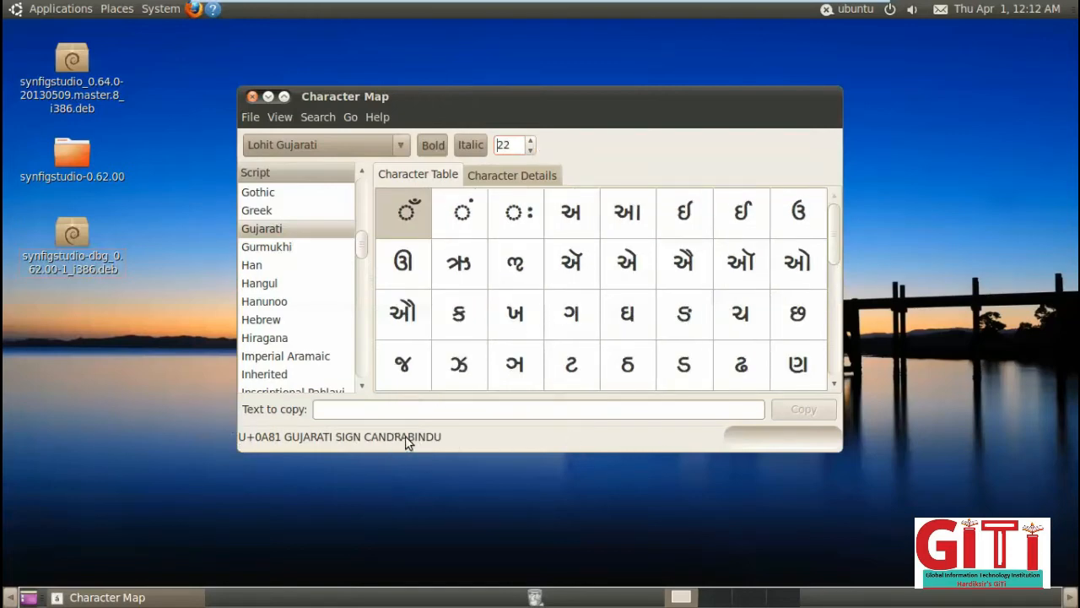
# View the program's About information, highlight "Unicode Character Database 5.2" and close it.
pyautogui.click(368, 118)
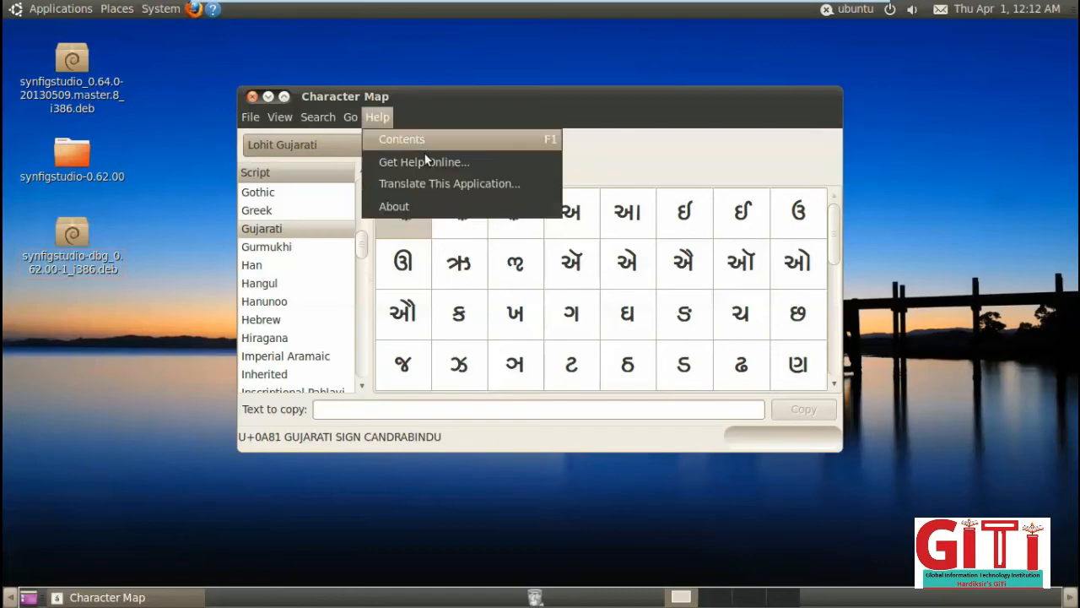
pyautogui.click(504, 216)
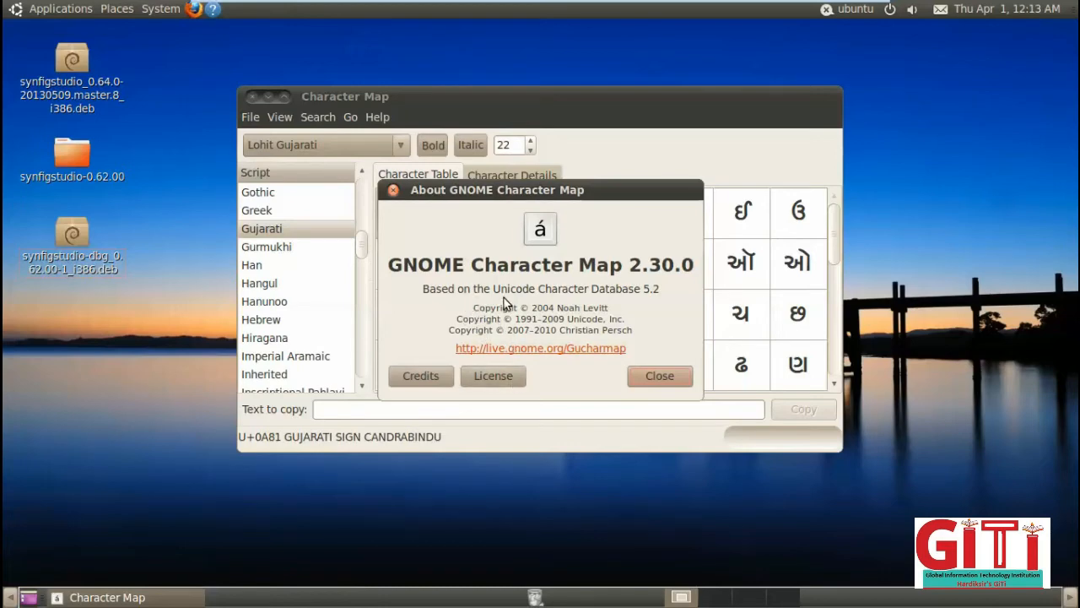
pyautogui.moveTo(498, 288); pyautogui.dragTo(657, 287)
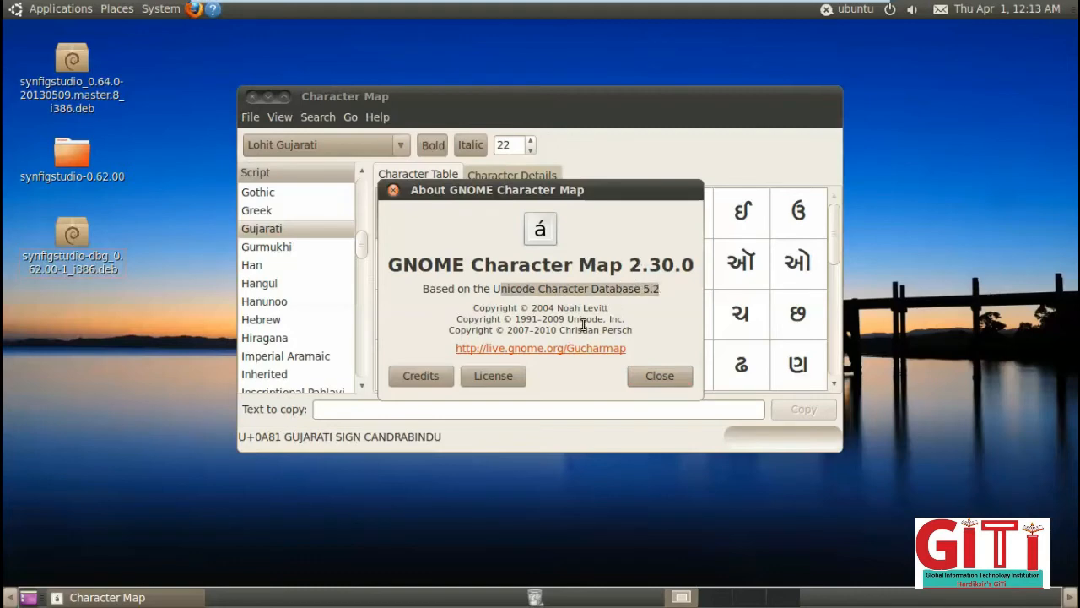
pyautogui.click(652, 376)
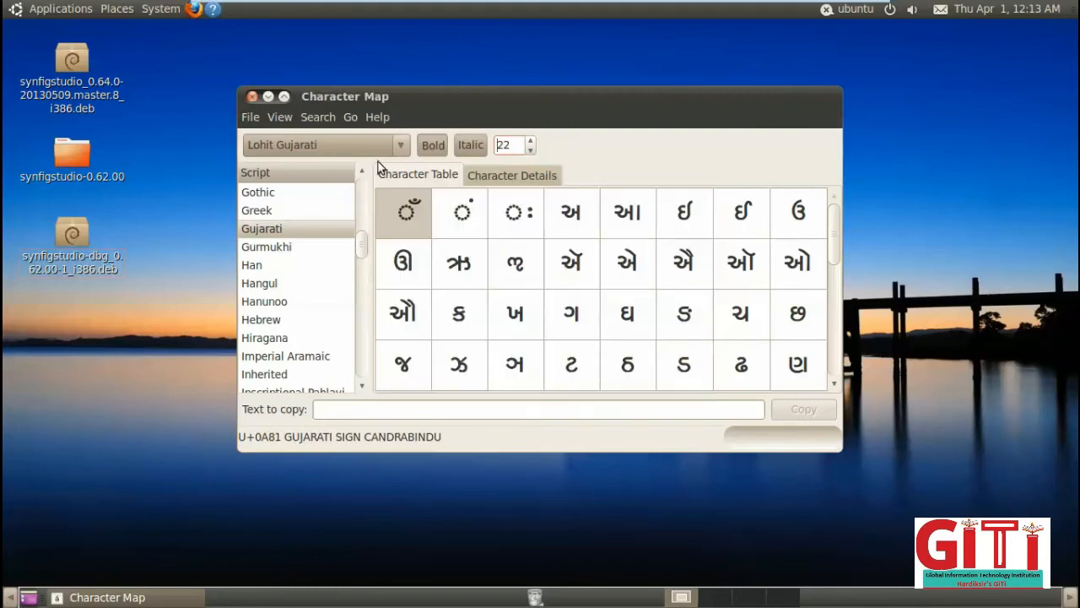
pyautogui.click(319, 119)
pyautogui.moveTo(381, 116)
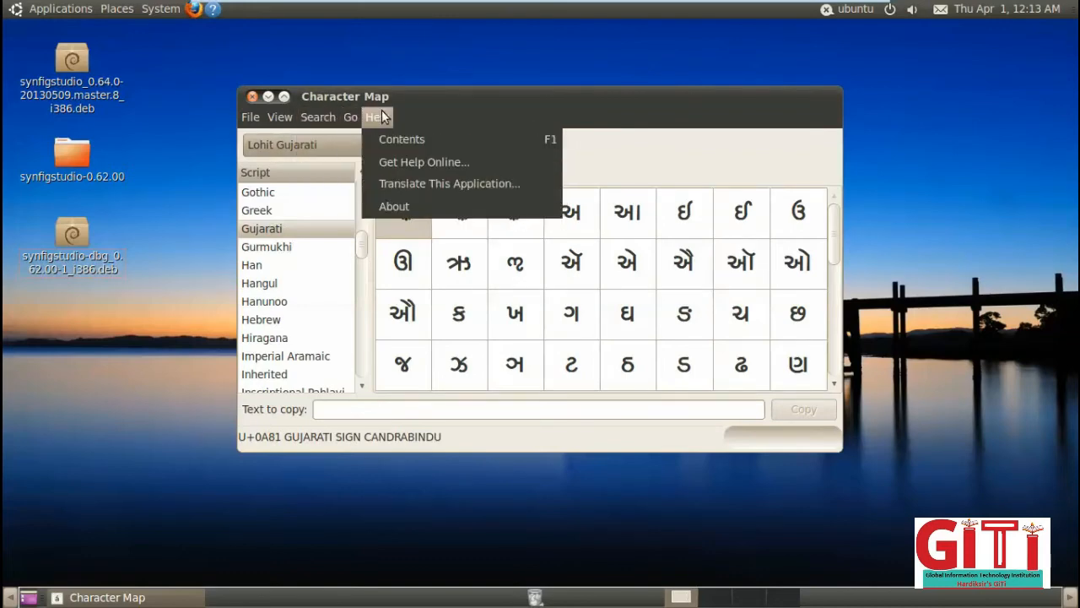
pyautogui.click(590, 110)
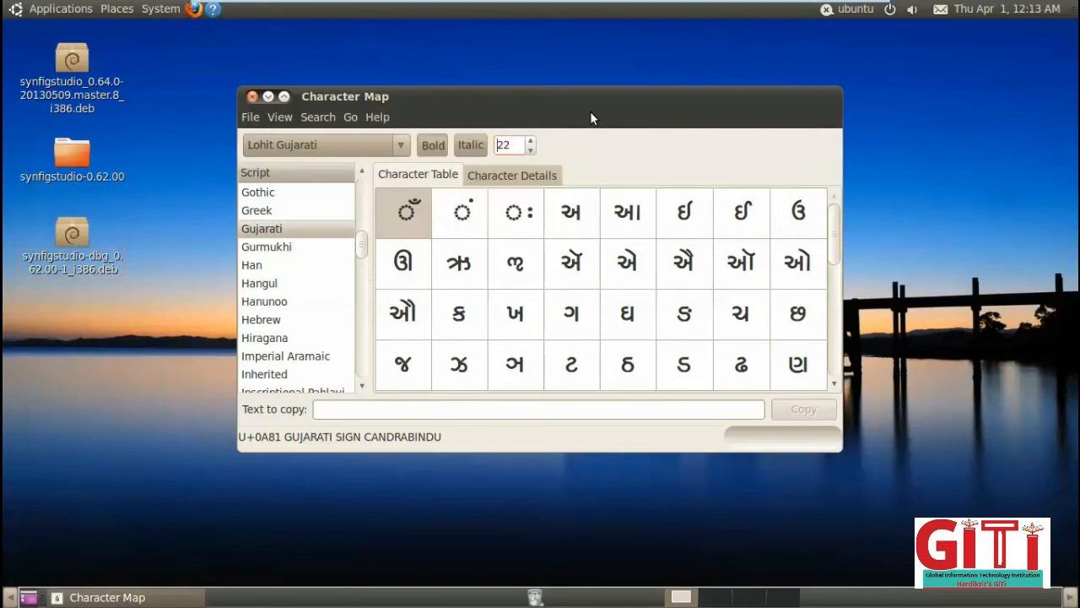
# Compose the word "જય" in the text to copy from the Gujarati letters Ja and Ya.
pyautogui.click(413, 369)
pyautogui.click(344, 410)
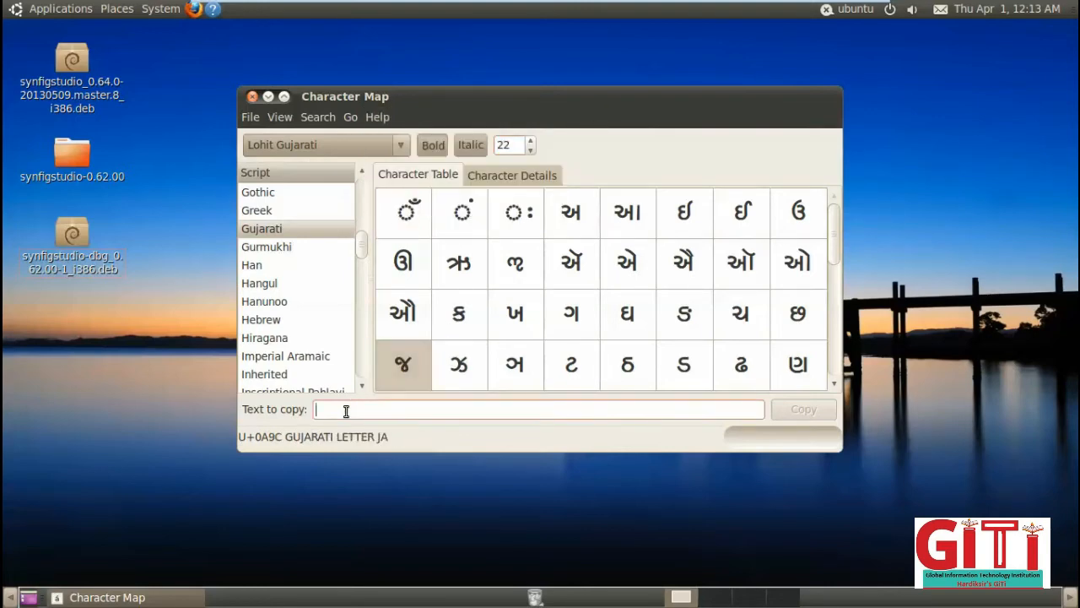
pyautogui.click(409, 369)
pyautogui.doubleClick(405, 371)
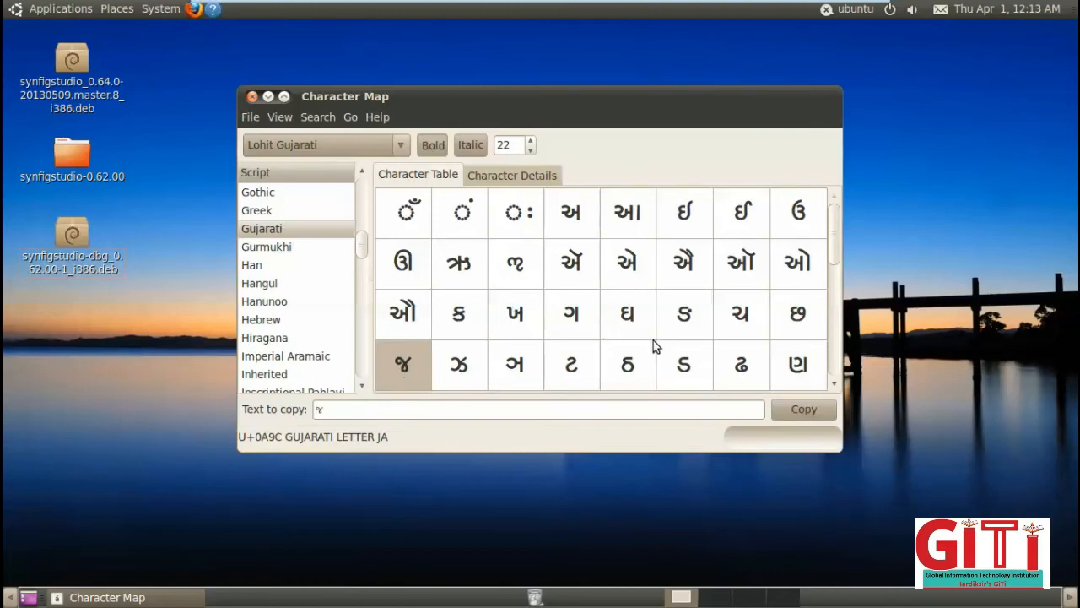
pyautogui.moveTo(834, 260); pyautogui.dragTo(812, 324)
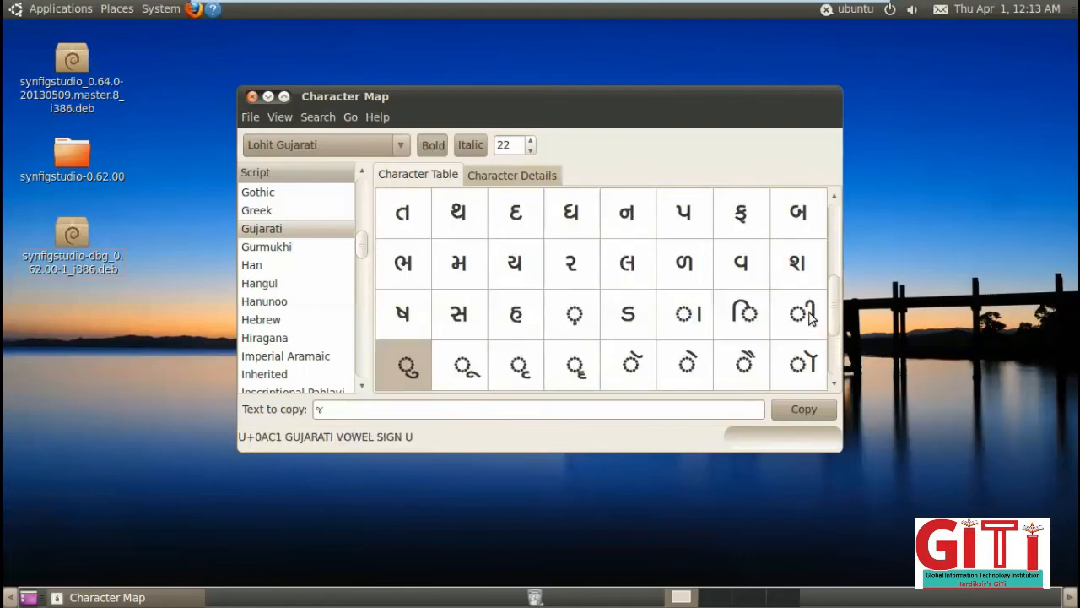
pyautogui.click(516, 267)
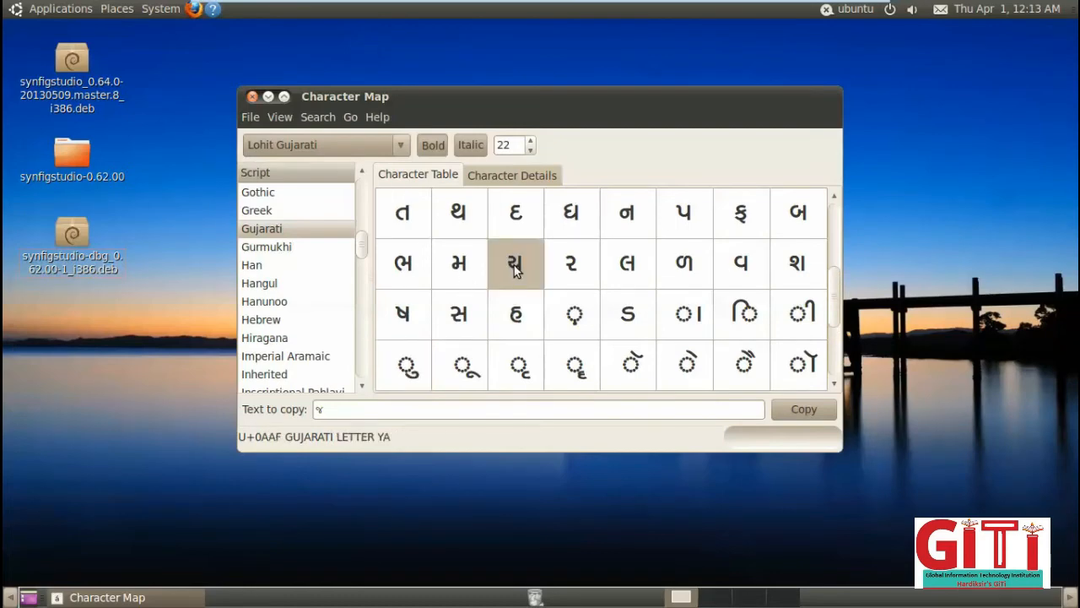
pyautogui.doubleClick(514, 265)
# Add a space and a second "જય" to the text to copy, removing any extra letter and ending with a space.
pyautogui.moveTo(833, 317); pyautogui.dragTo(833, 289)
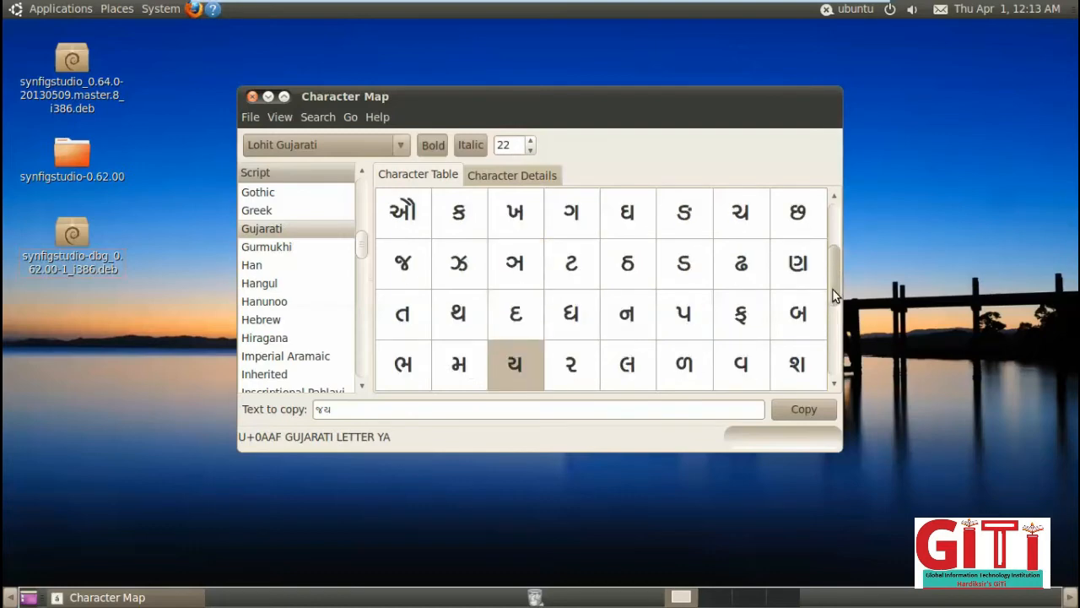
pyautogui.click(362, 411)
pyautogui.doubleClick(402, 269)
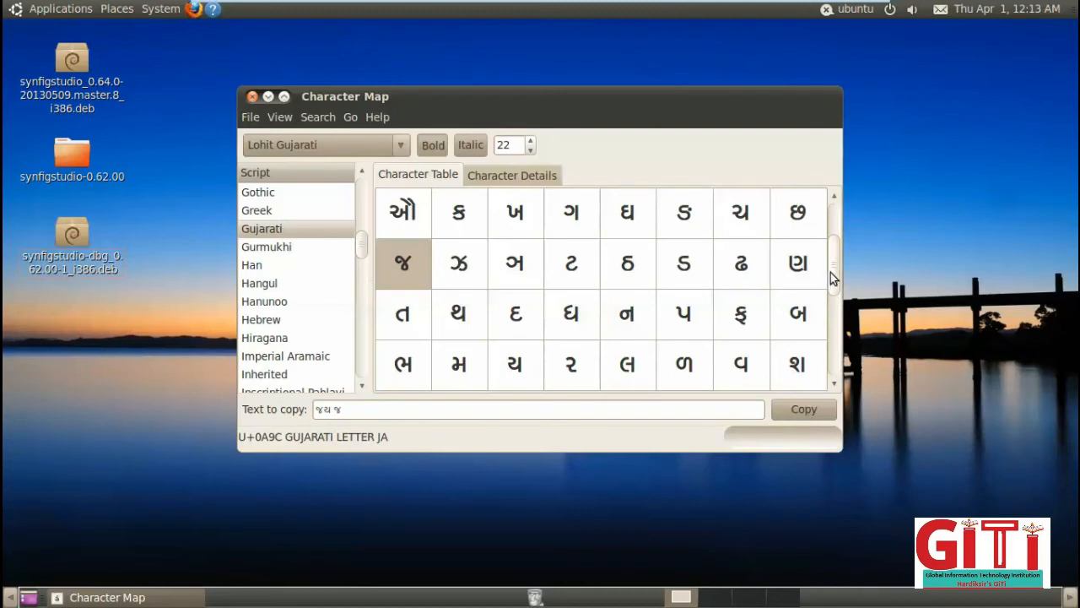
pyautogui.moveTo(830, 272); pyautogui.dragTo(839, 316)
pyautogui.doubleClick(515, 273)
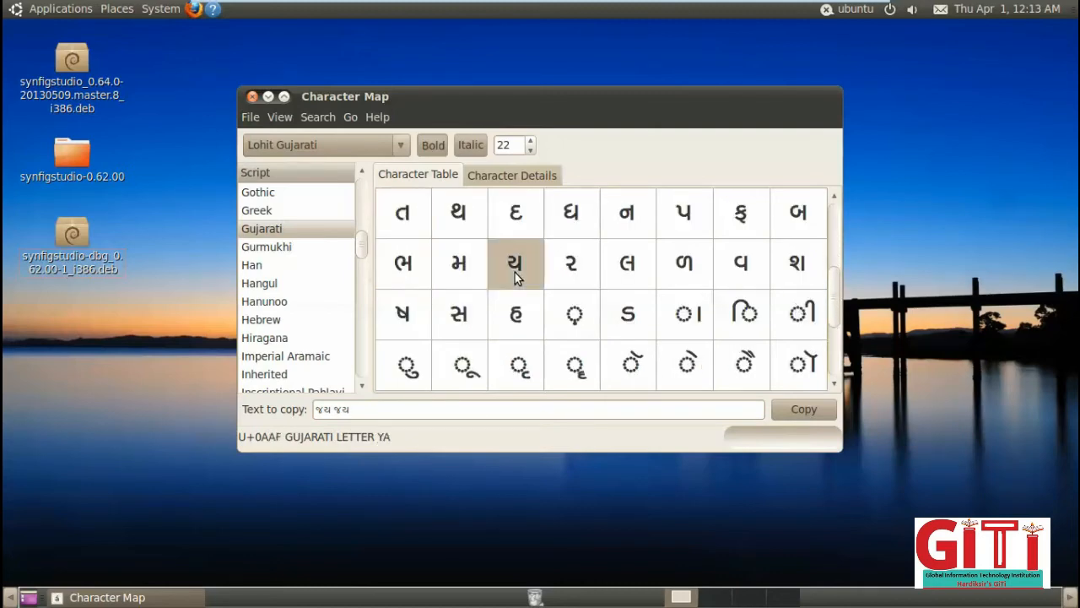
pyautogui.doubleClick(513, 277)
pyautogui.click(425, 411)
pyautogui.press('BackSpace')
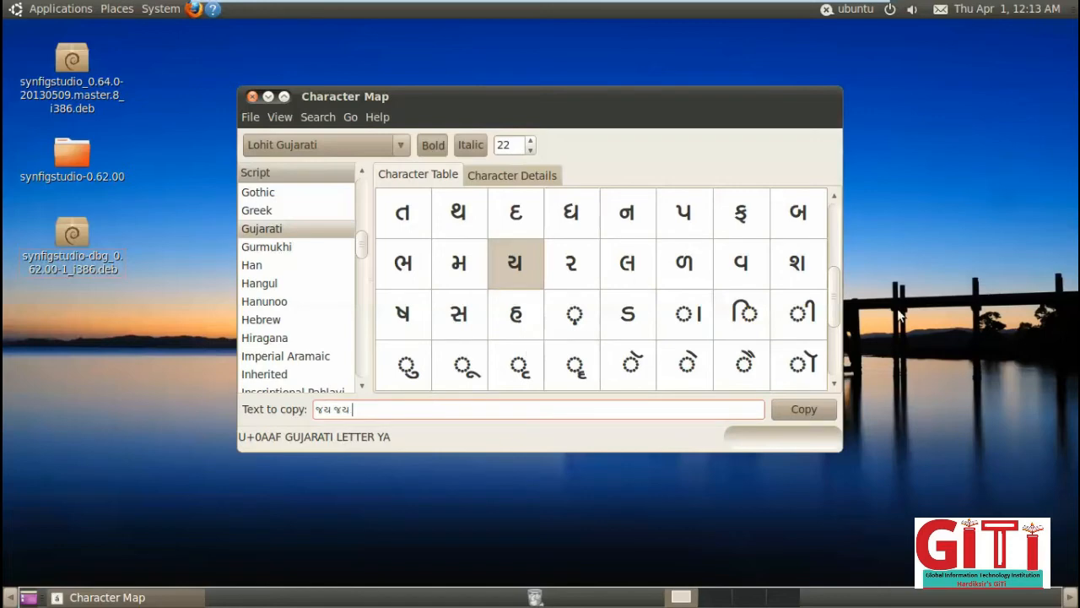
# Append the word "ગરવી" to the text to copy using the letters Ga, Ra, Va and vowel sign Ii, followed by a space.
pyautogui.moveTo(832, 321); pyautogui.dragTo(827, 281)
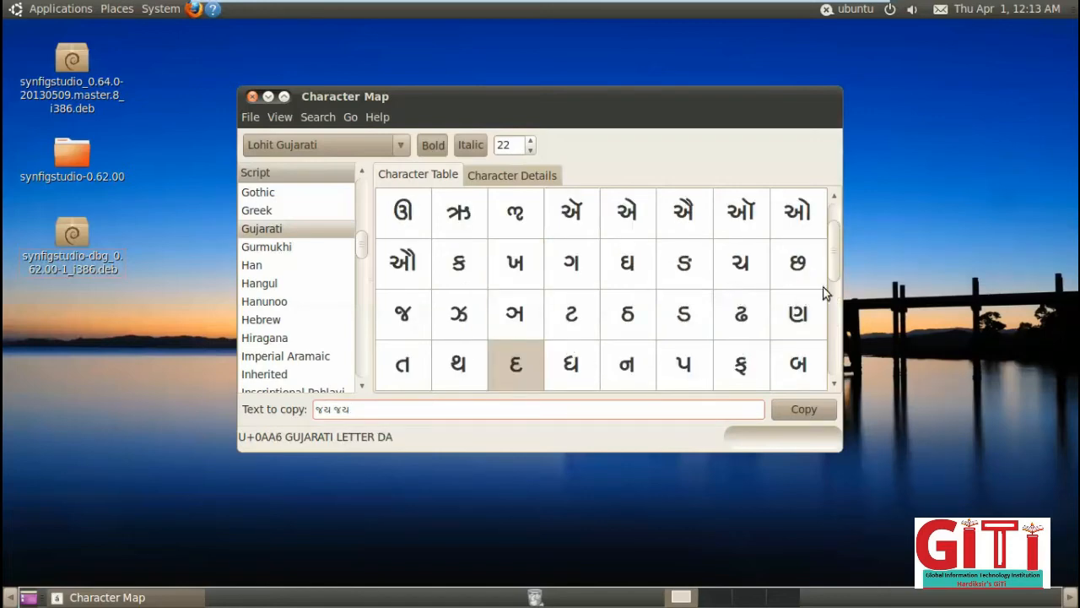
pyautogui.scroll(-1, 834, 290)
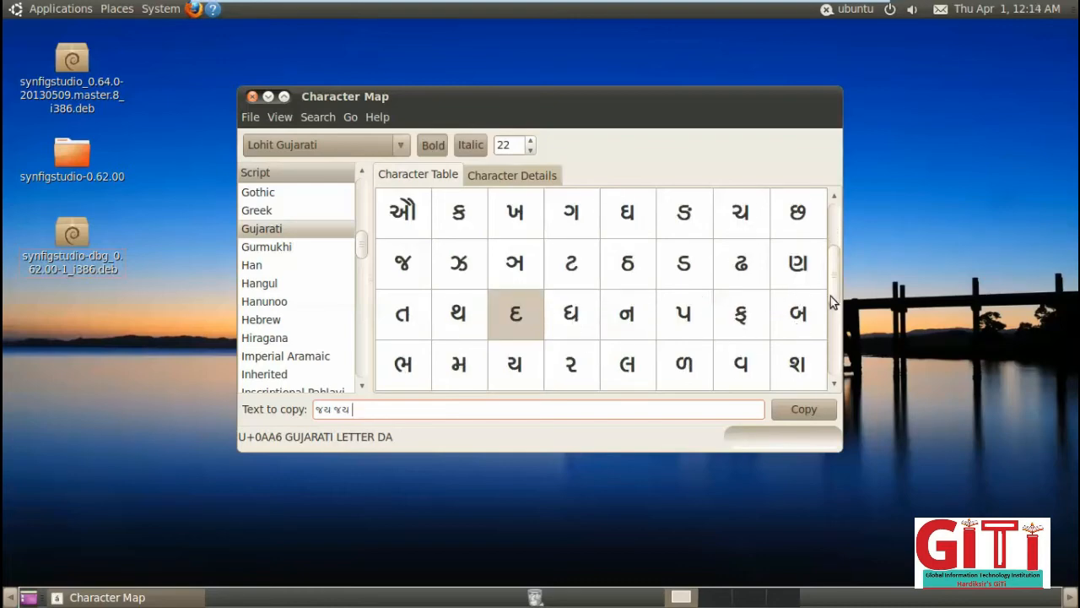
pyautogui.scroll(-1, 834, 299)
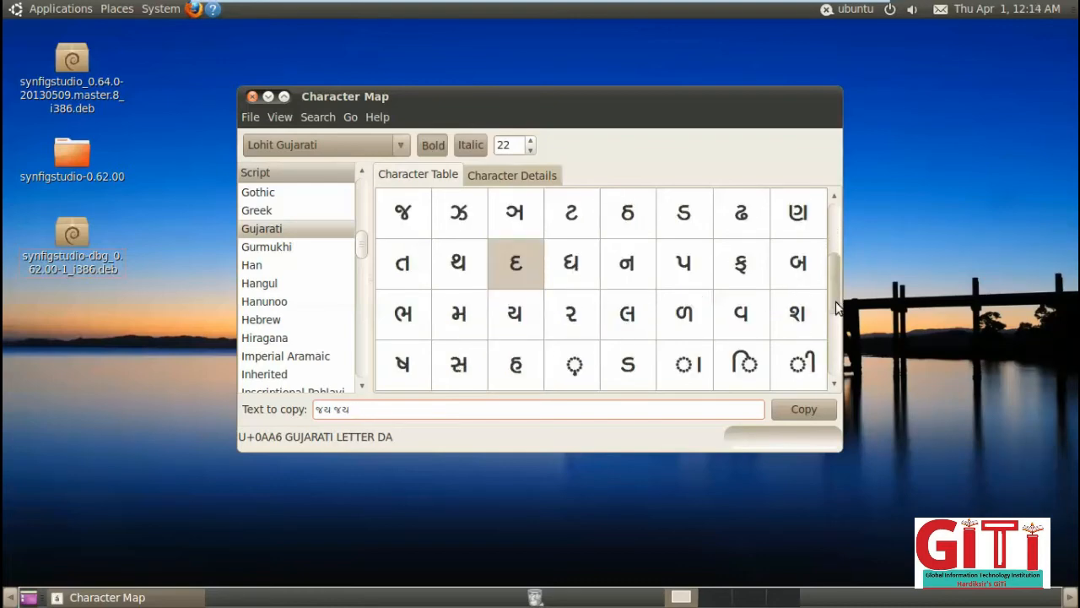
pyautogui.scroll(1, 834, 308)
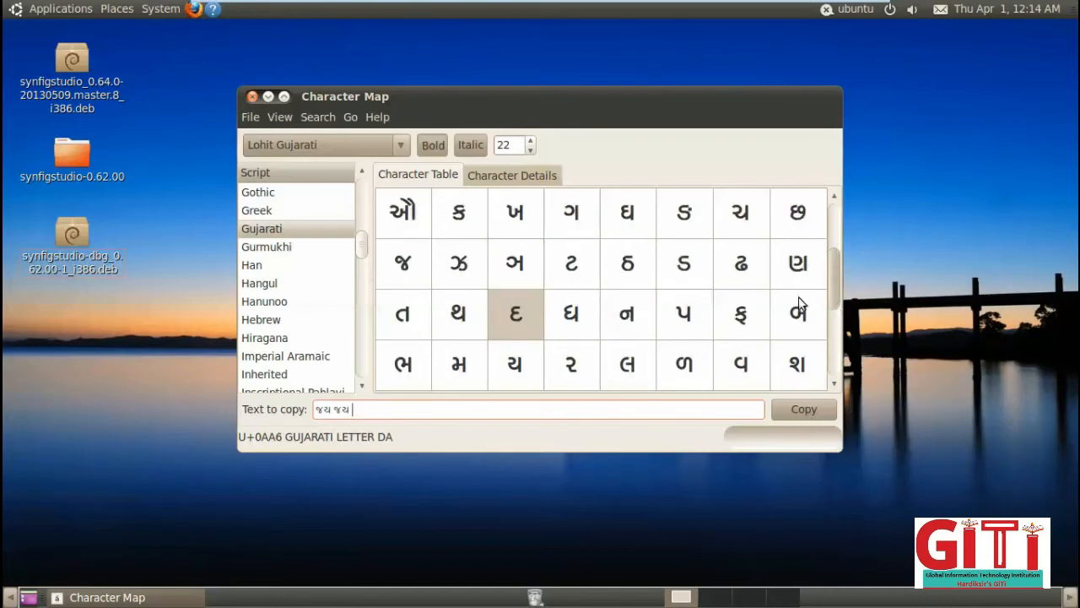
pyautogui.click(573, 232)
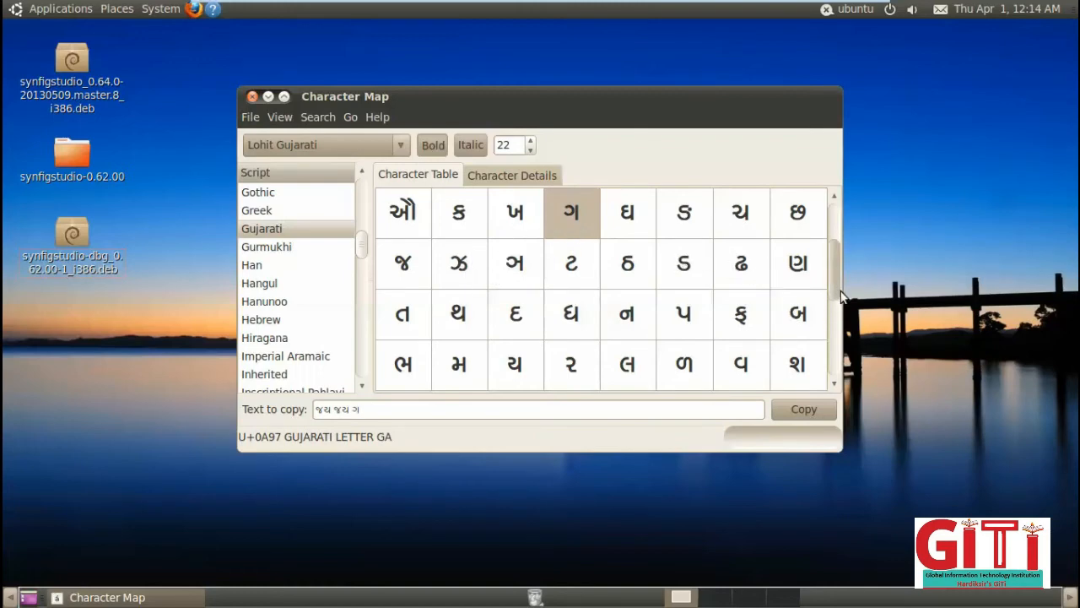
pyautogui.doubleClick(572, 367)
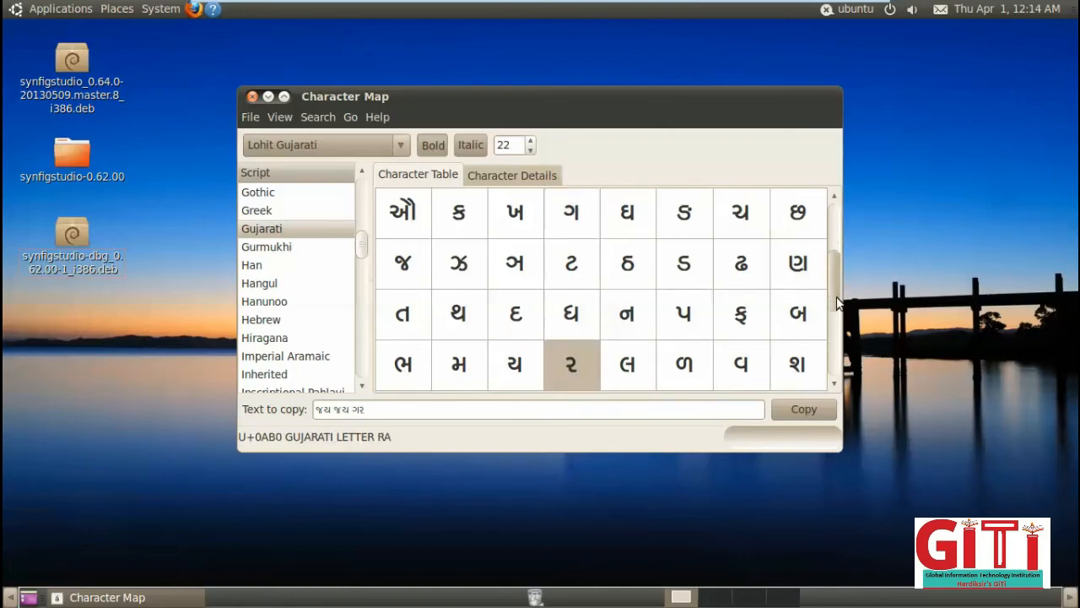
pyautogui.doubleClick(748, 371)
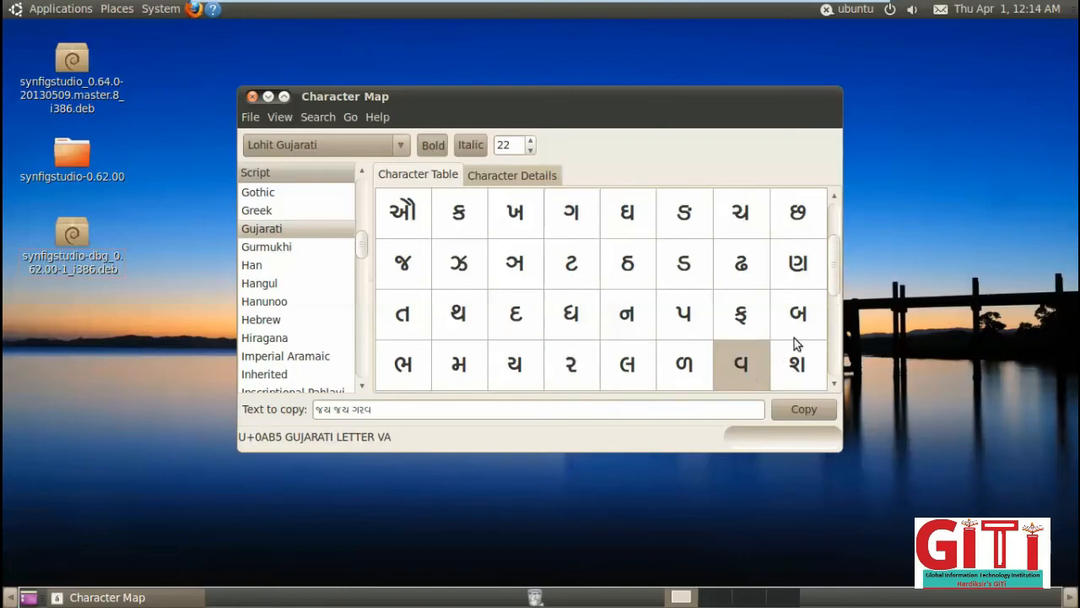
pyautogui.scroll(1, 834, 295)
pyautogui.scroll(-3, 835, 312)
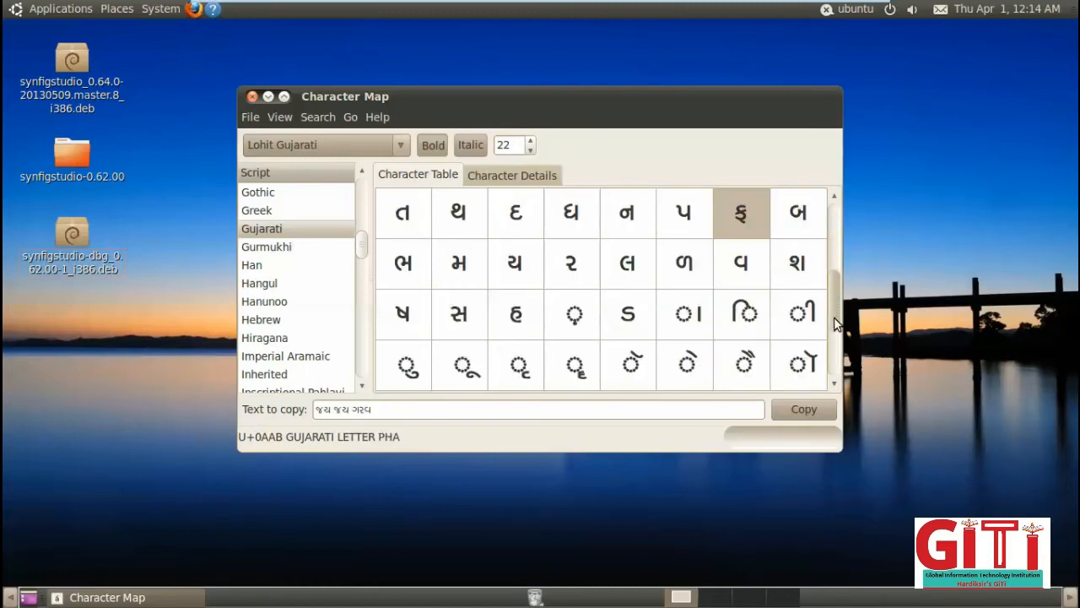
pyautogui.click(801, 317)
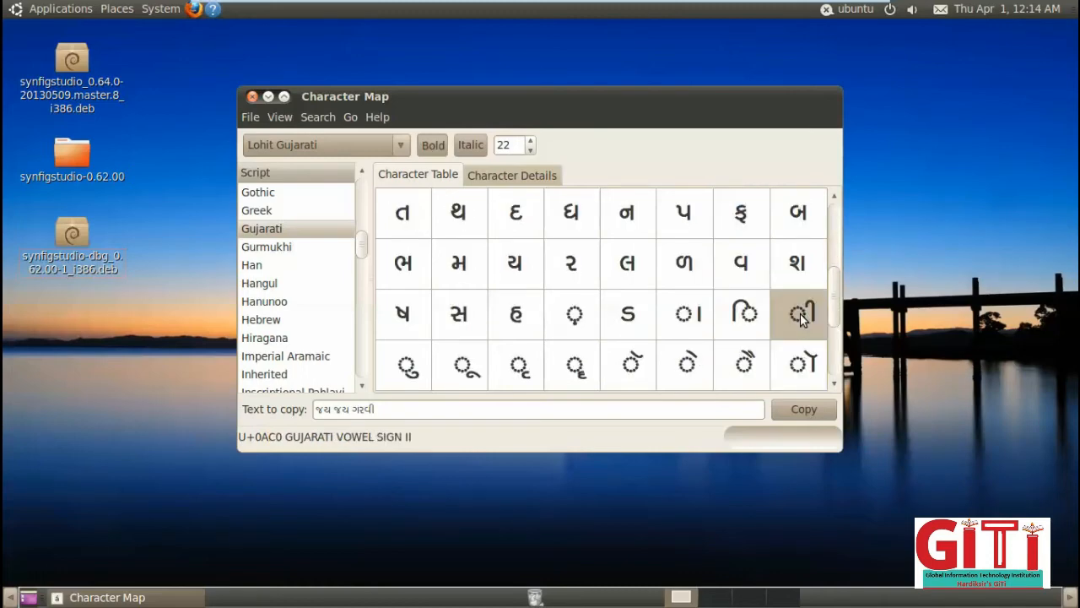
pyautogui.click(416, 409)
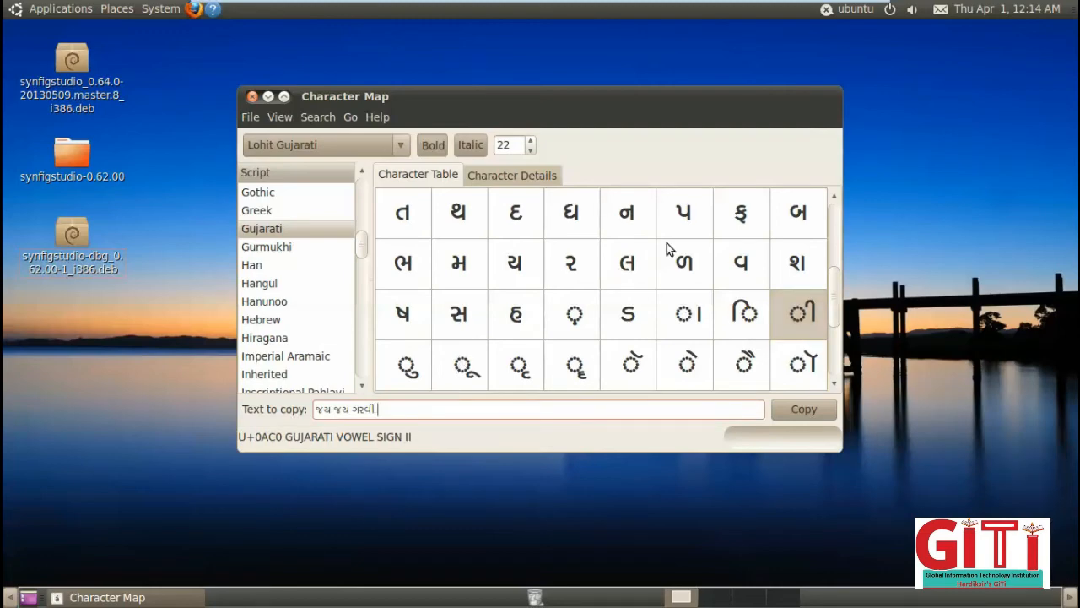
# Select the whole phrase "જય જય ગરવી" in the text to copy and copy it to the clipboard.
pyautogui.scroll(1, 836, 314)
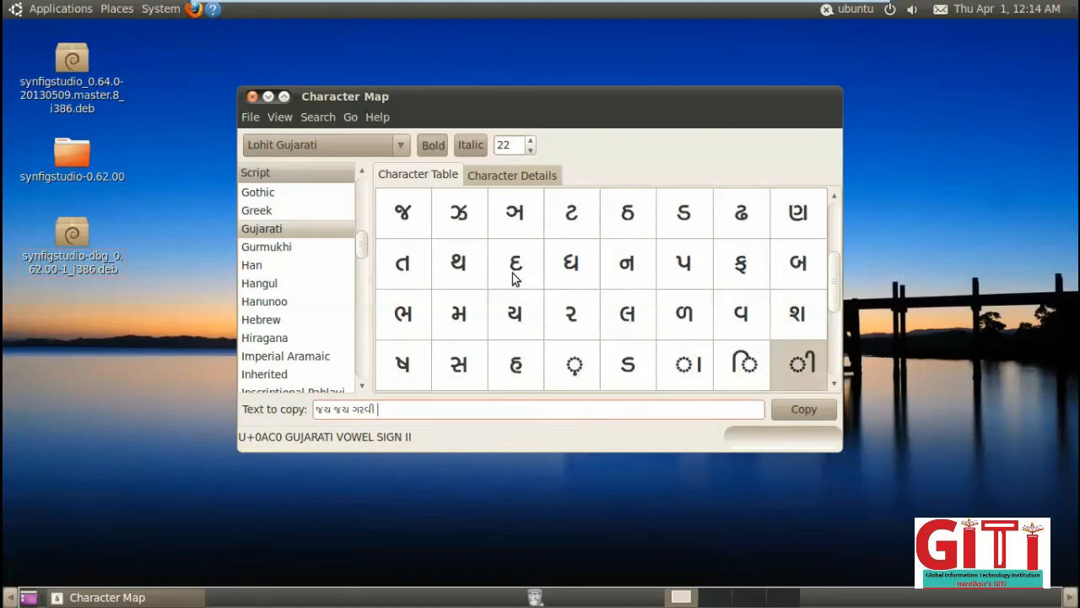
pyautogui.scroll(1, 832, 295)
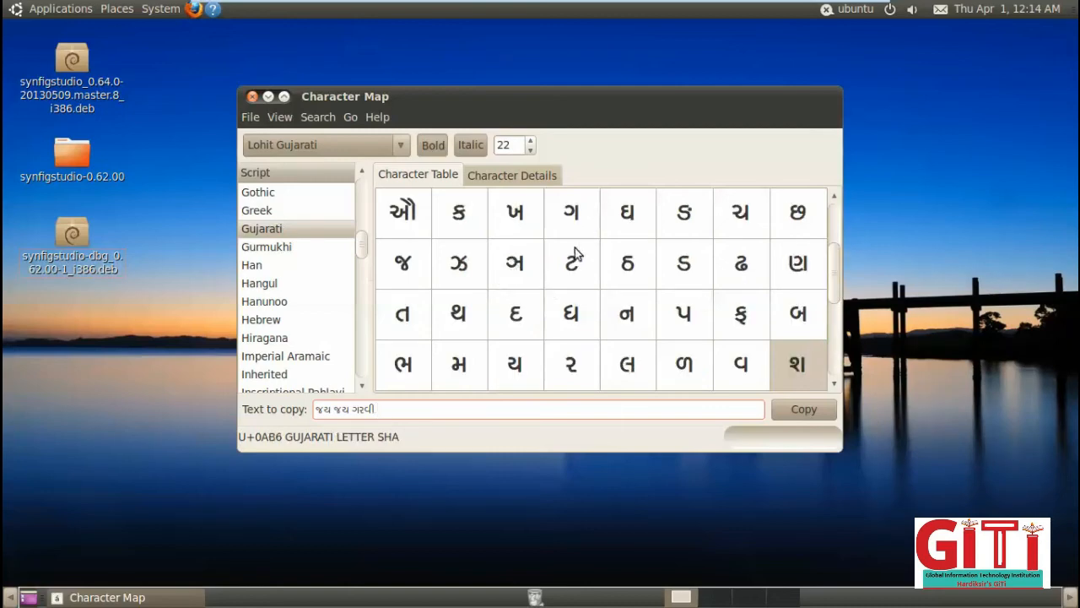
pyautogui.moveTo(385, 410); pyautogui.dragTo(304, 407)
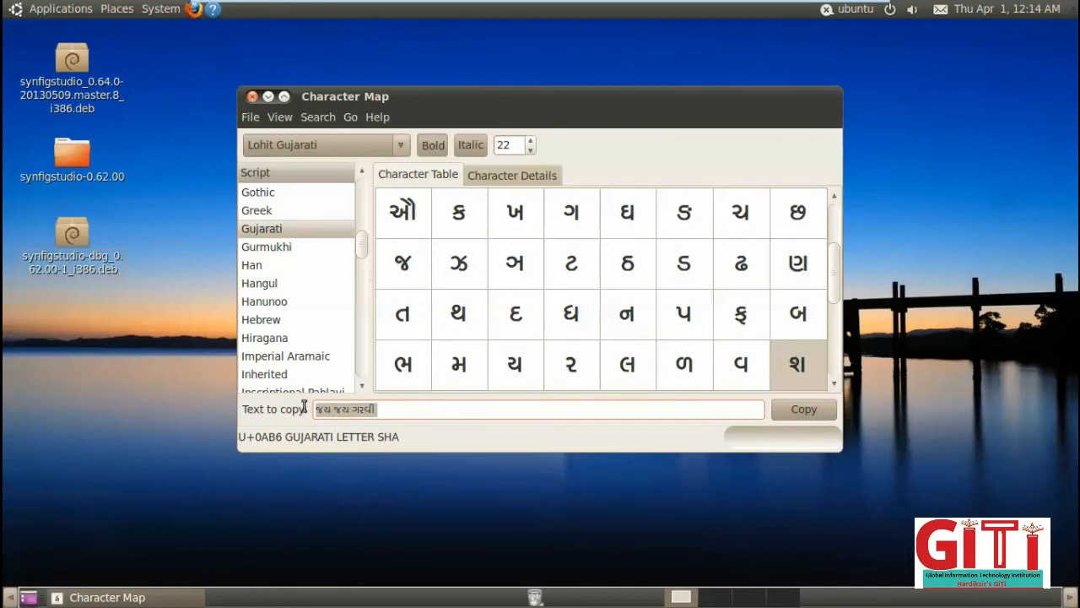
pyautogui.rightClick(351, 413)
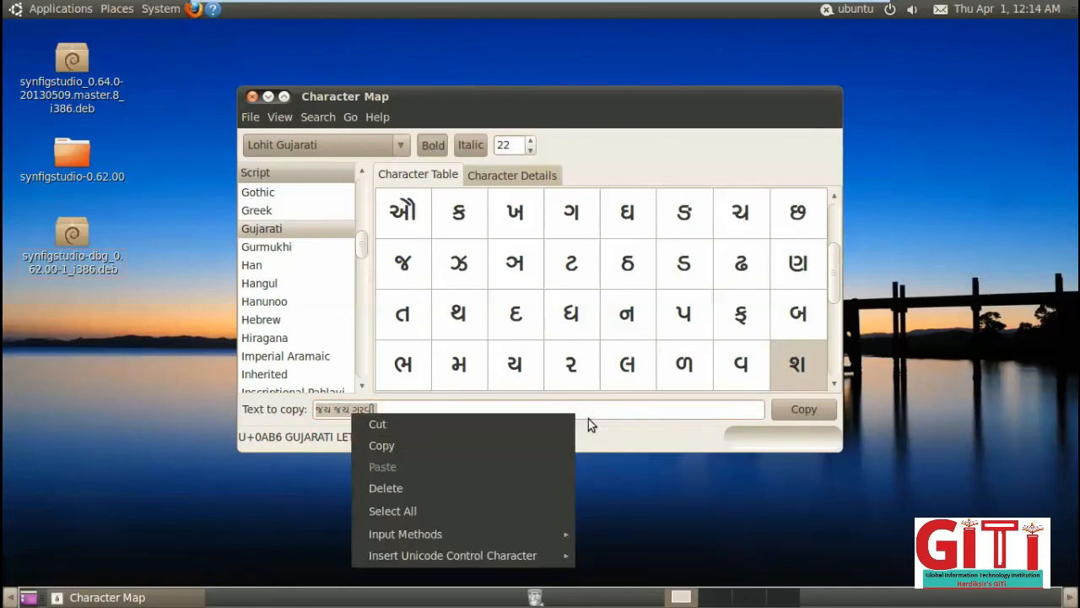
pyautogui.click(444, 448)
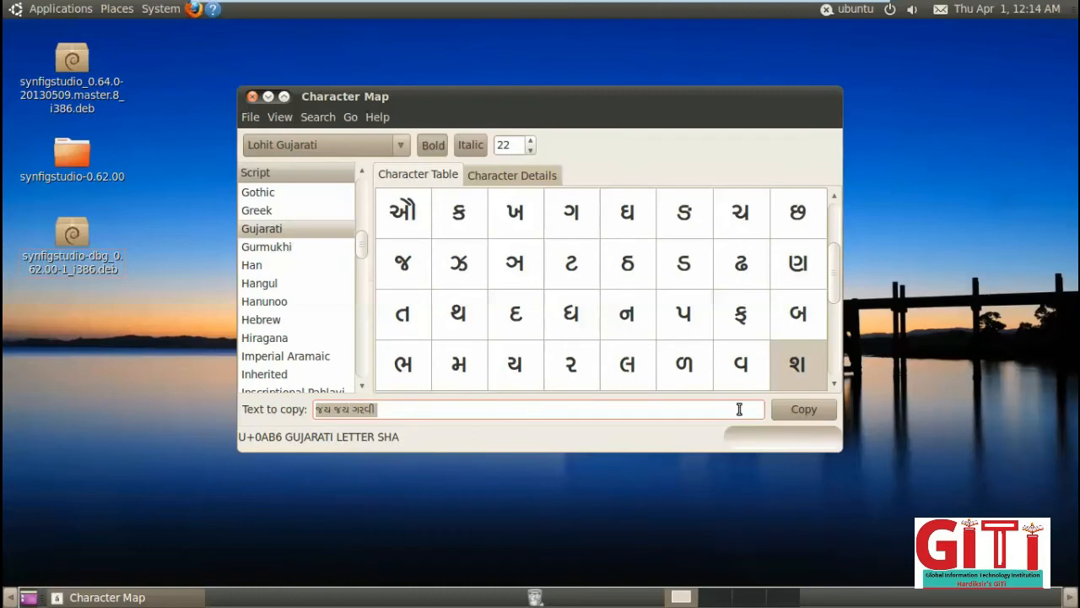
pyautogui.click(796, 411)
# Open the gedit Text Editor, paste the copied Gujarati phrase into the blank document and select the pasted line.
pyautogui.click(89, 13)
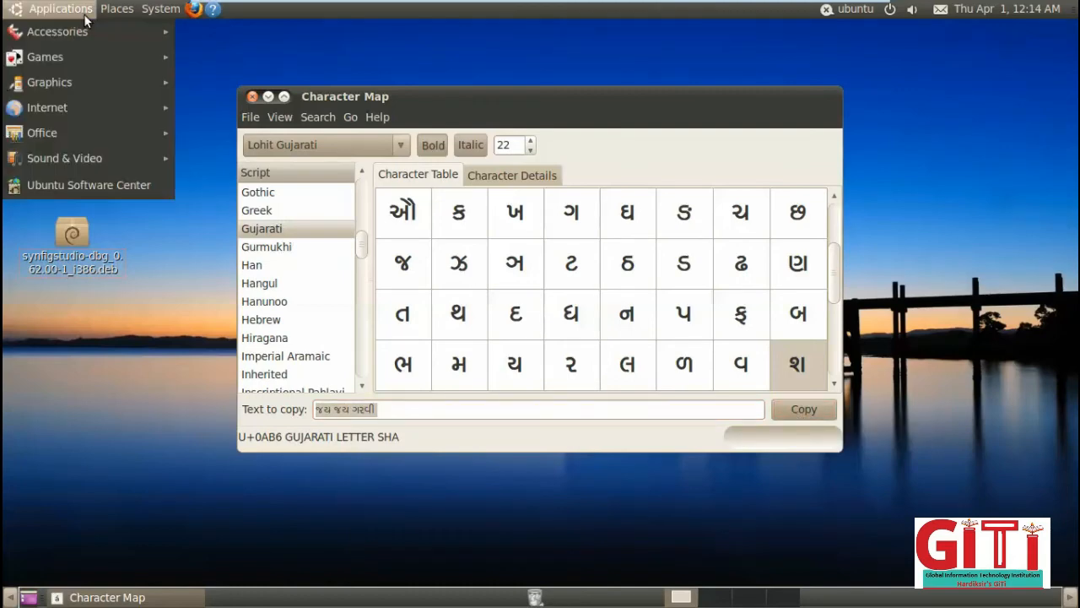
pyautogui.moveTo(91, 31)
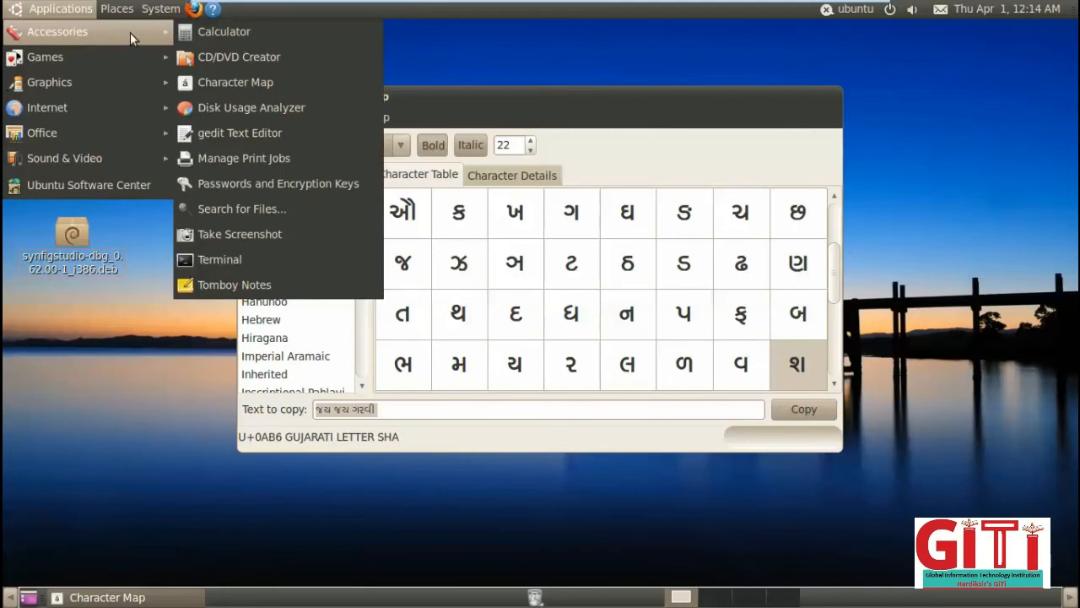
pyautogui.click(265, 135)
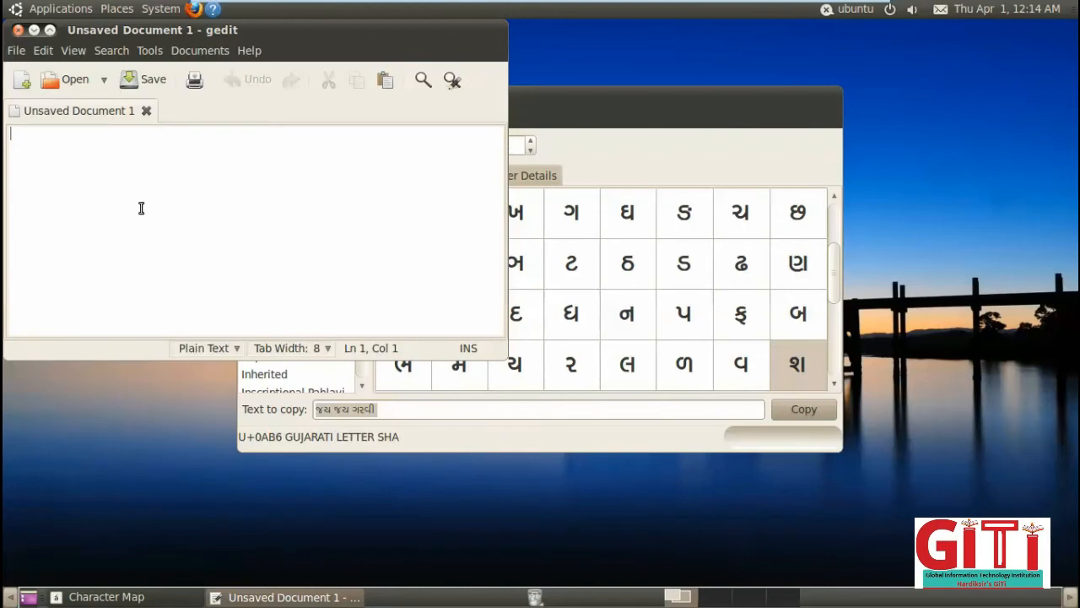
pyautogui.press('ctrl')
pyautogui.press('ctrl')
pyautogui.rightClick(135, 195)
pyautogui.click(199, 306)
pyautogui.tripleClick(58, 134)
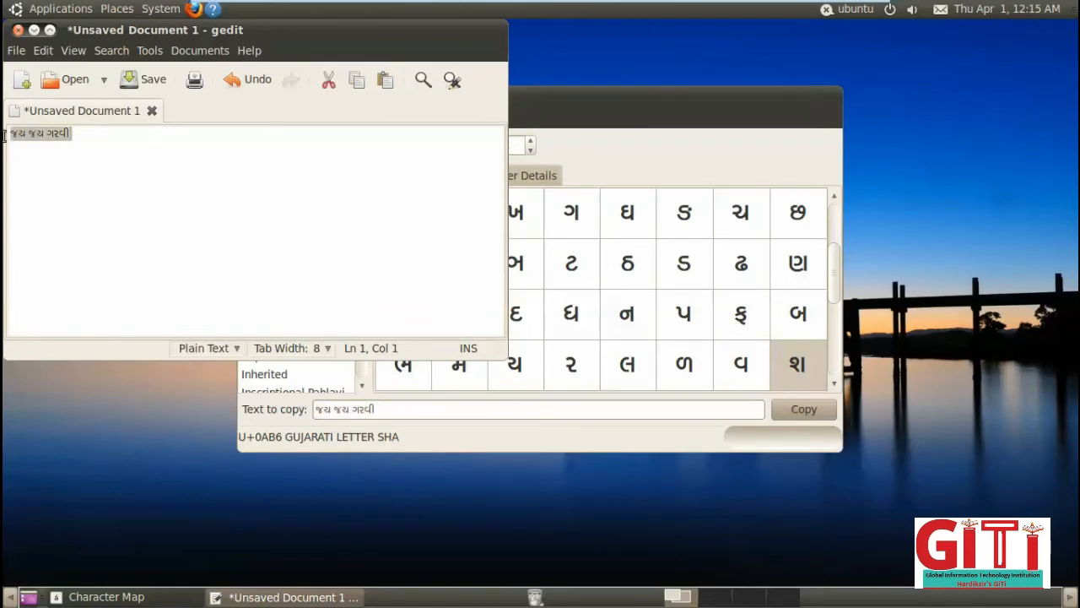
# Move the gedit window toward the middle of the desktop, then open and close its Find dialog.
pyautogui.moveTo(275, 32); pyautogui.dragTo(350, 121)
pyautogui.moveTo(452, 186); pyautogui.dragTo(485, 150)
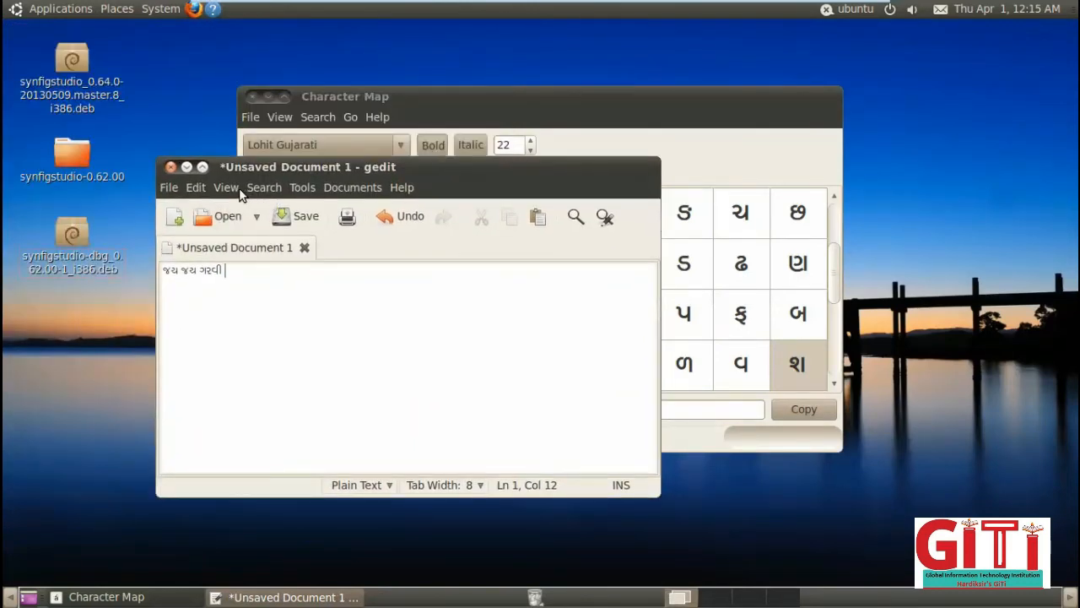
pyautogui.click(575, 221)
pyautogui.click(475, 429)
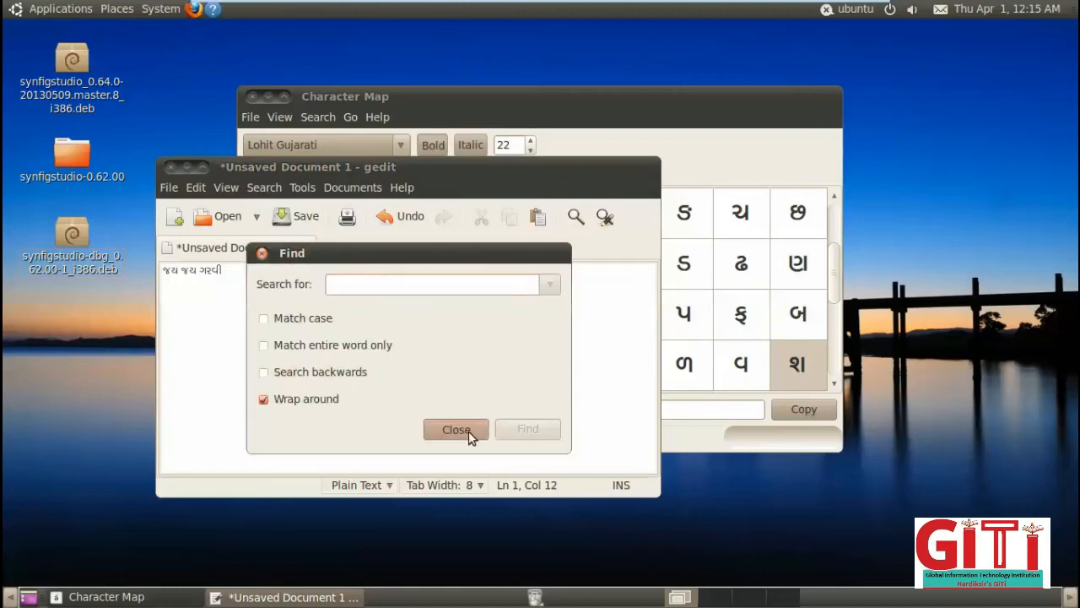
# View the pasted Gujarati phrase in fullscreen mode and return to the normal window.
pyautogui.click(224, 188)
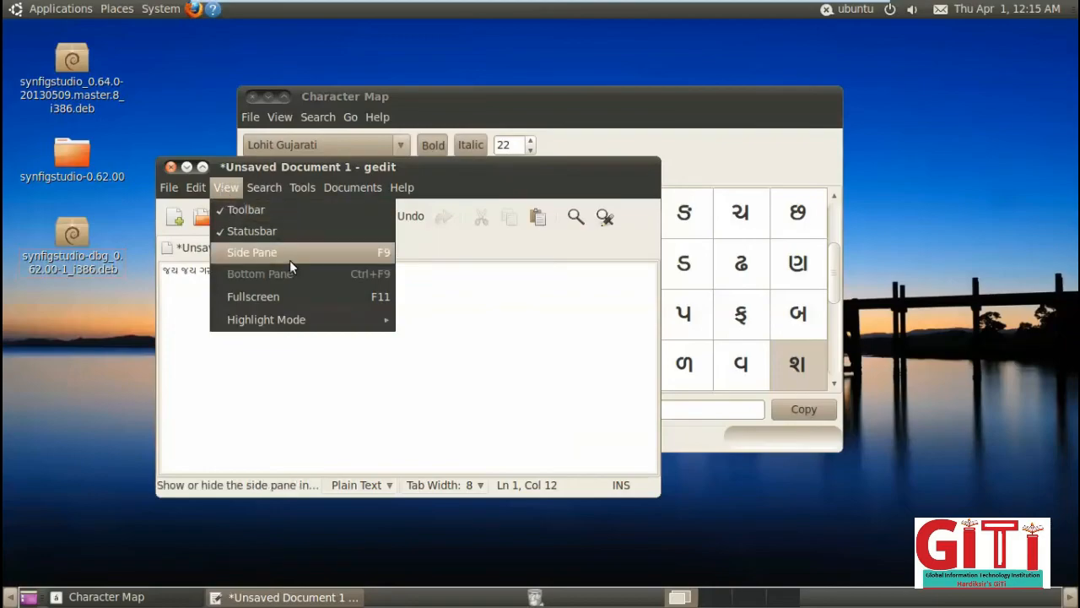
pyautogui.click(310, 299)
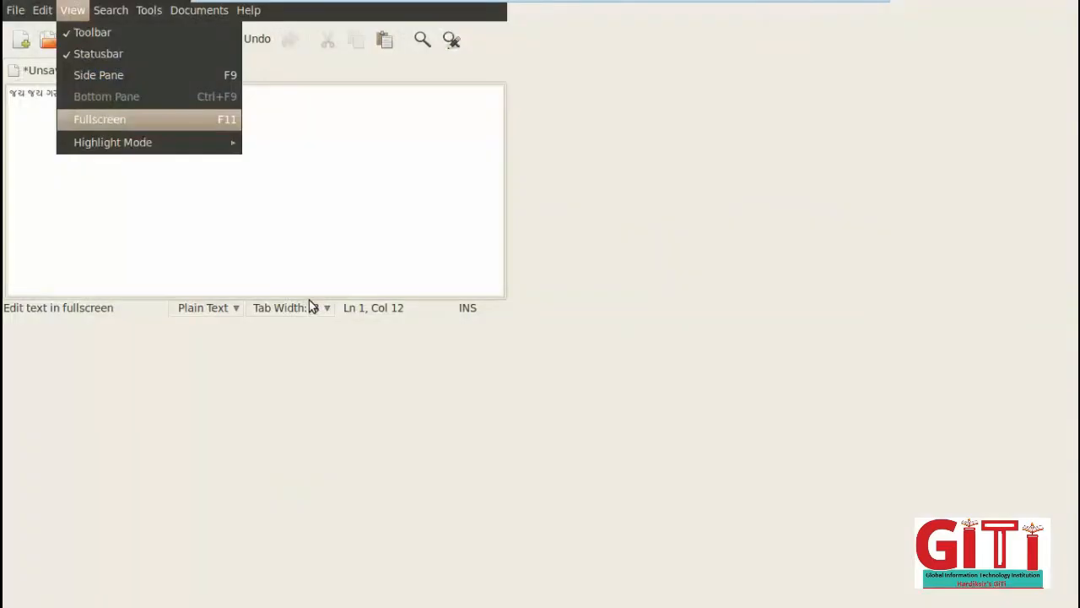
pyautogui.click(182, 119)
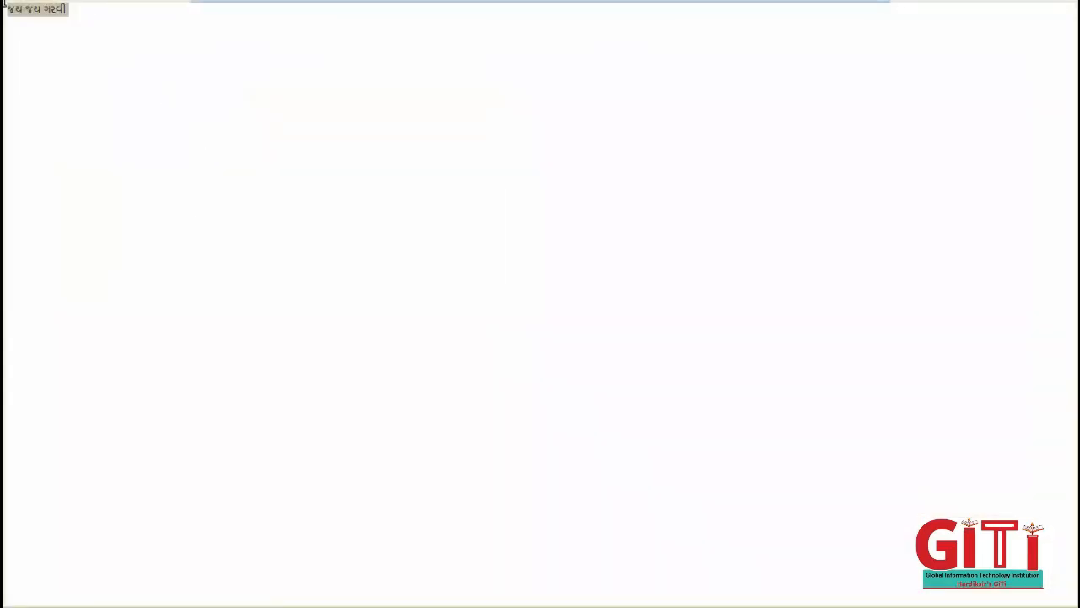
pyautogui.moveTo(63, 3)
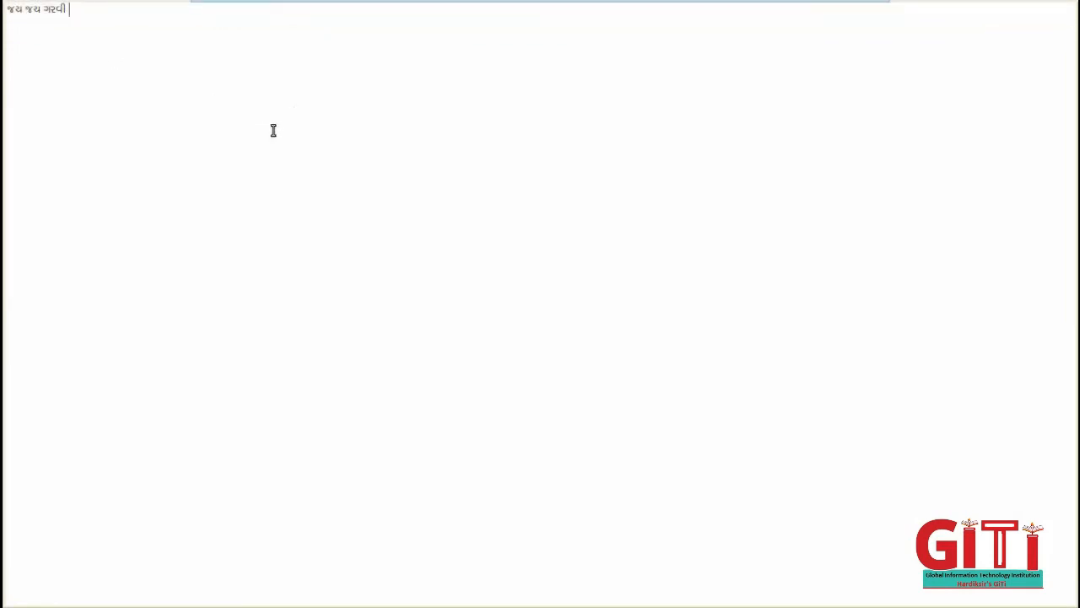
pyautogui.moveTo(382, 2)
pyautogui.moveTo(1068, 21)
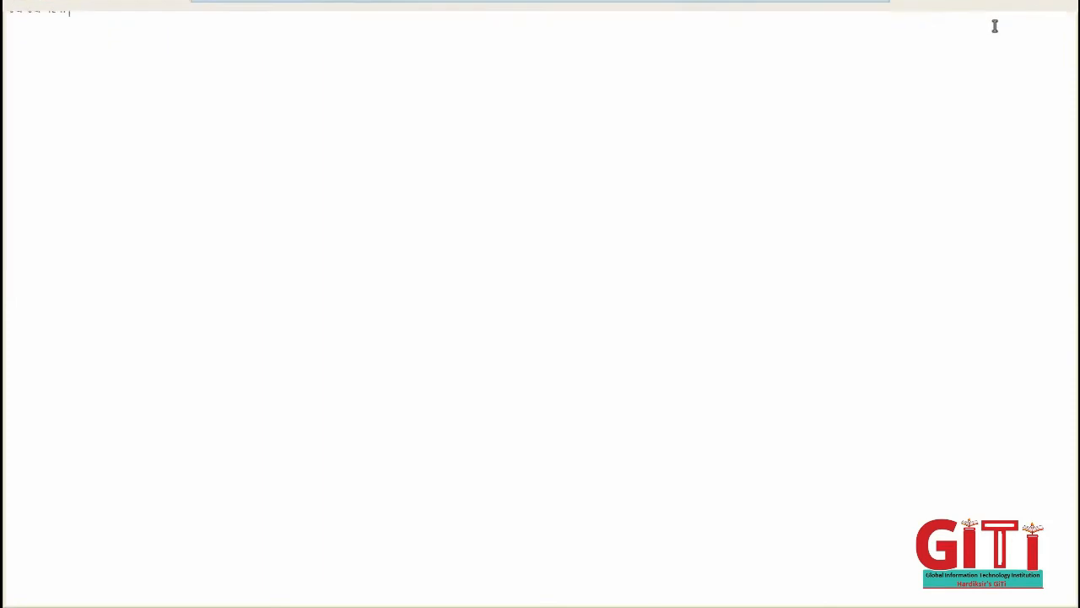
pyautogui.click(1045, 15)
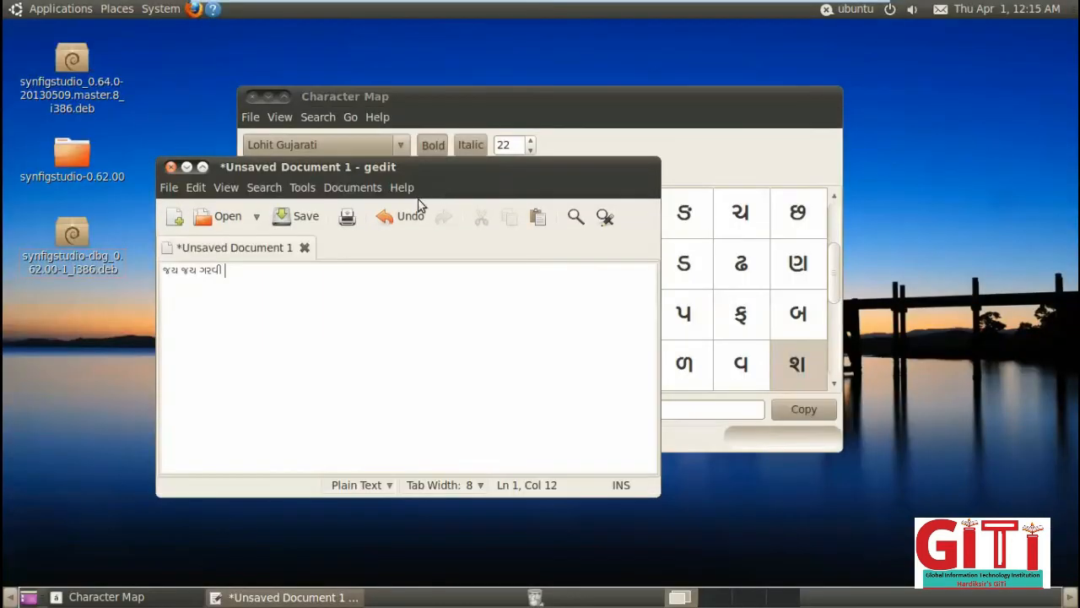
# Select the Gujarati phrase in the gedit document and try to launch OpenOffice.org Word Processor.
pyautogui.moveTo(274, 271); pyautogui.dragTo(148, 279)
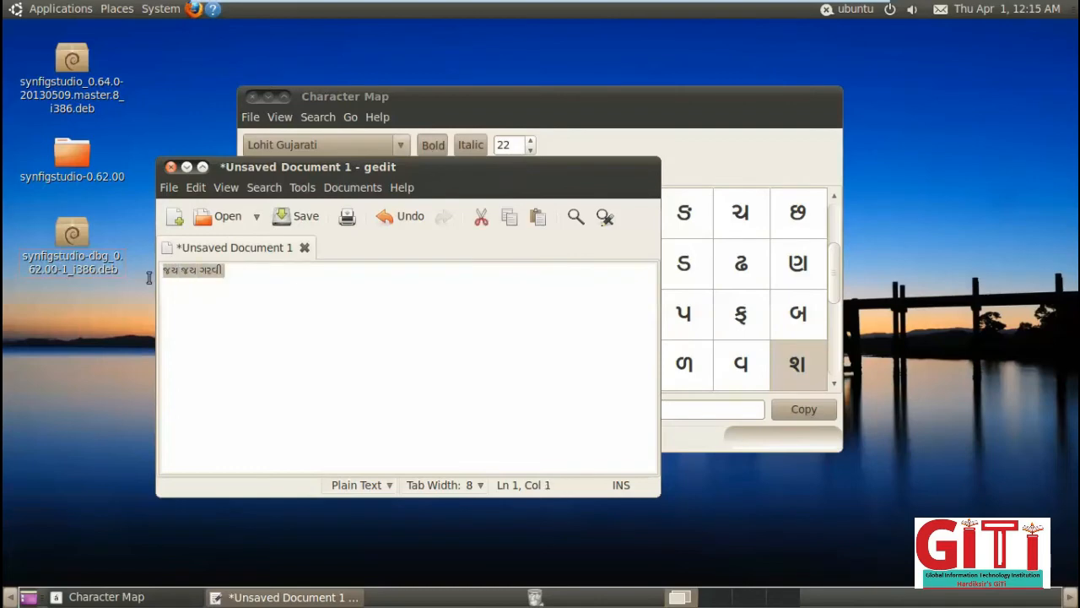
pyautogui.click(83, 9)
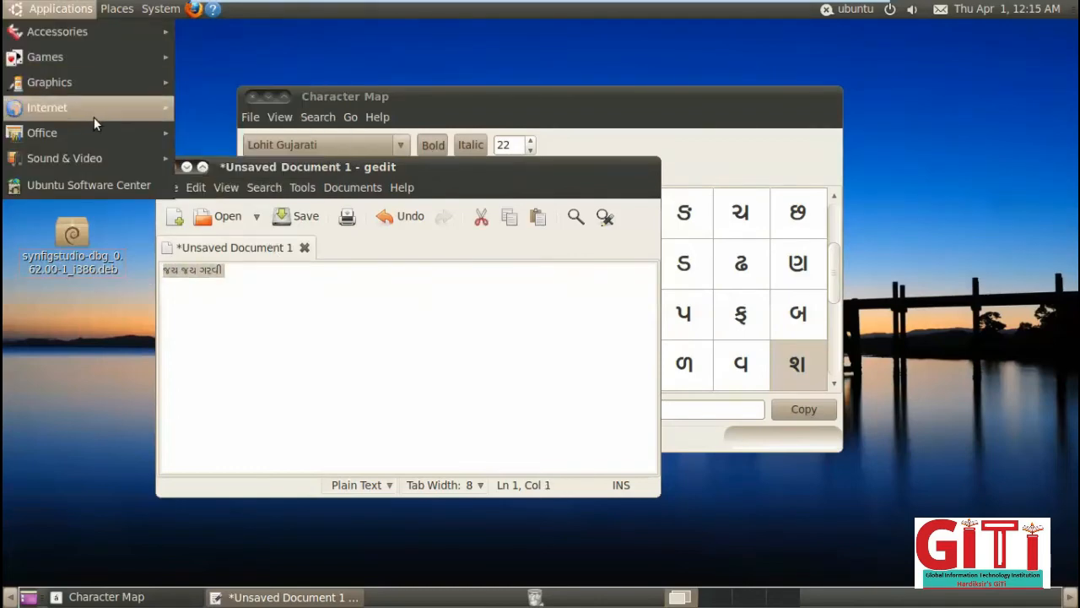
pyautogui.moveTo(97, 107)
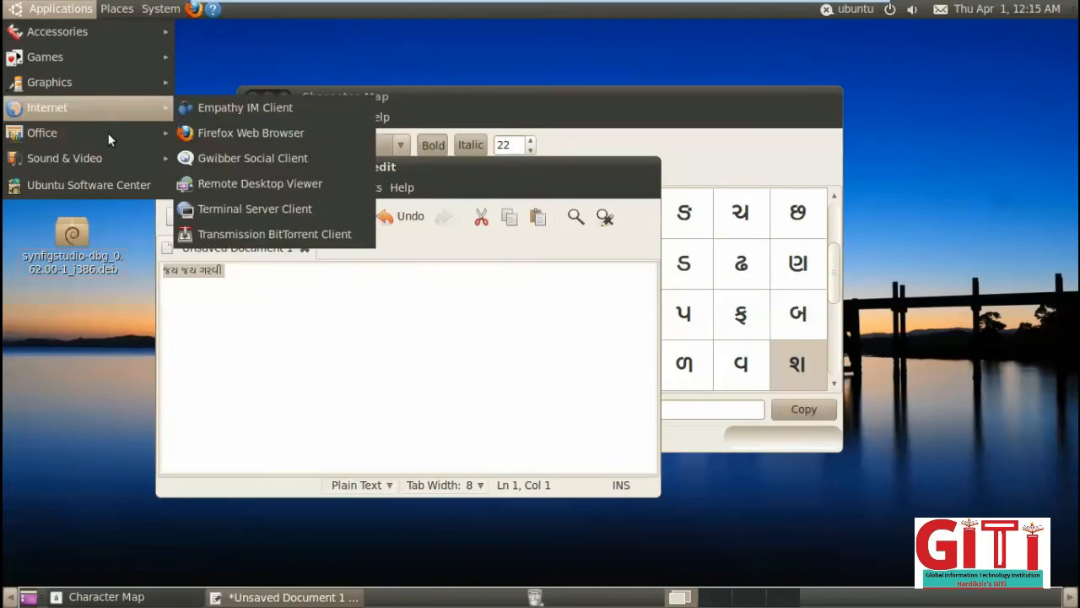
pyautogui.moveTo(113, 142)
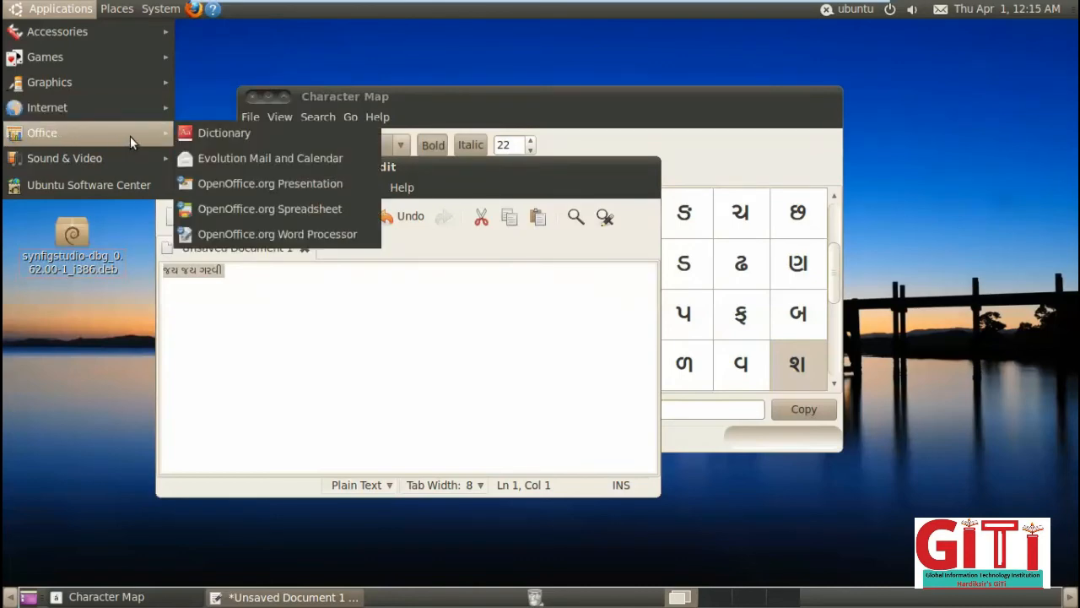
pyautogui.click(331, 246)
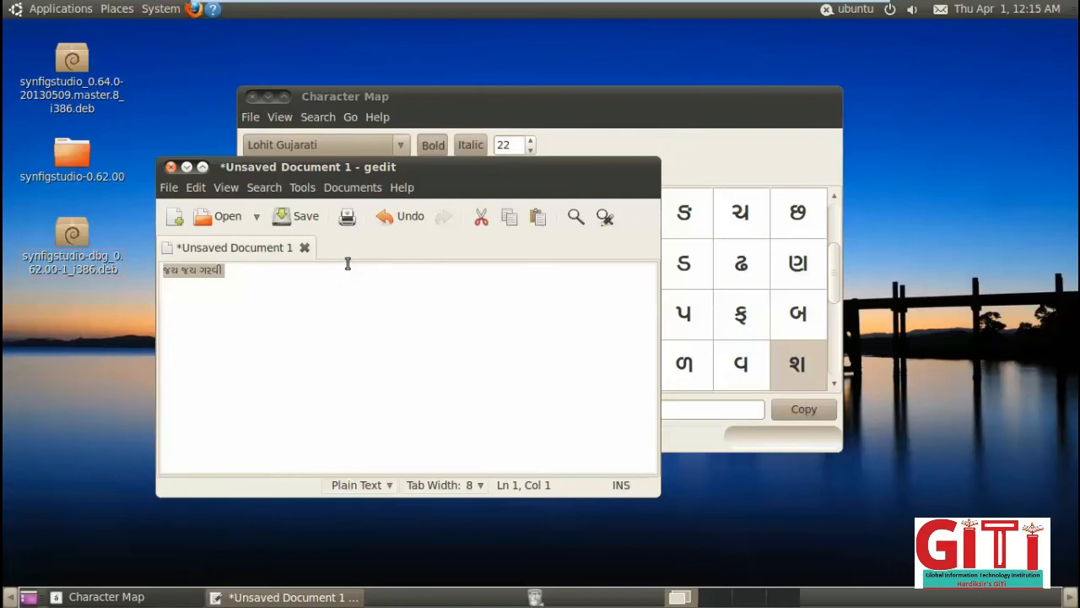
# Move the gedit window aside to uncover the Character Map and try again to launch OpenOffice.org Word Processor.
pyautogui.moveTo(493, 176); pyautogui.dragTo(842, 177)
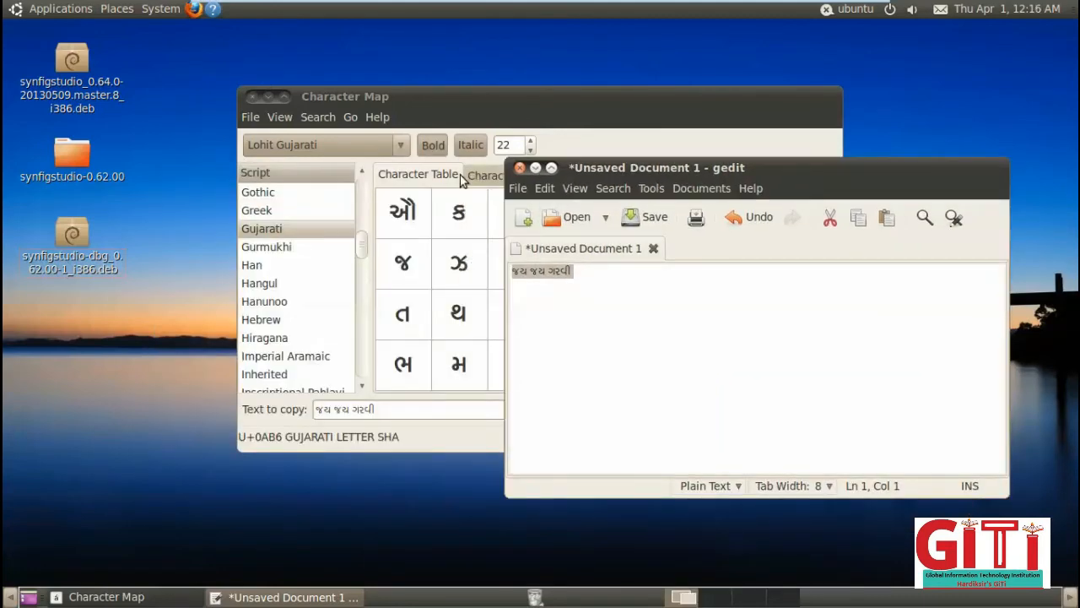
pyautogui.click(67, 10)
pyautogui.moveTo(98, 88)
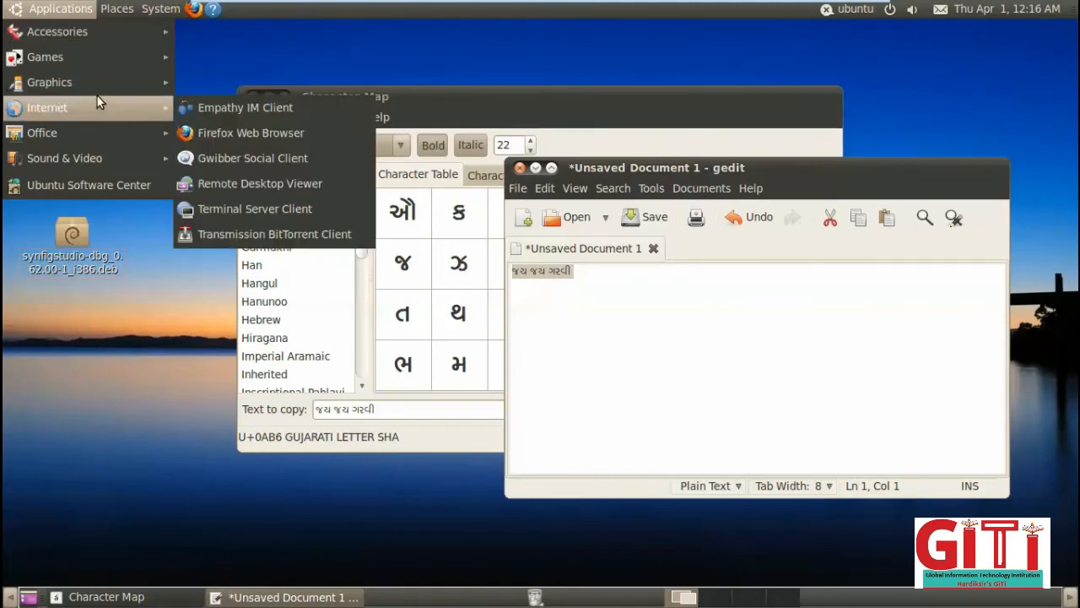
pyautogui.moveTo(109, 130)
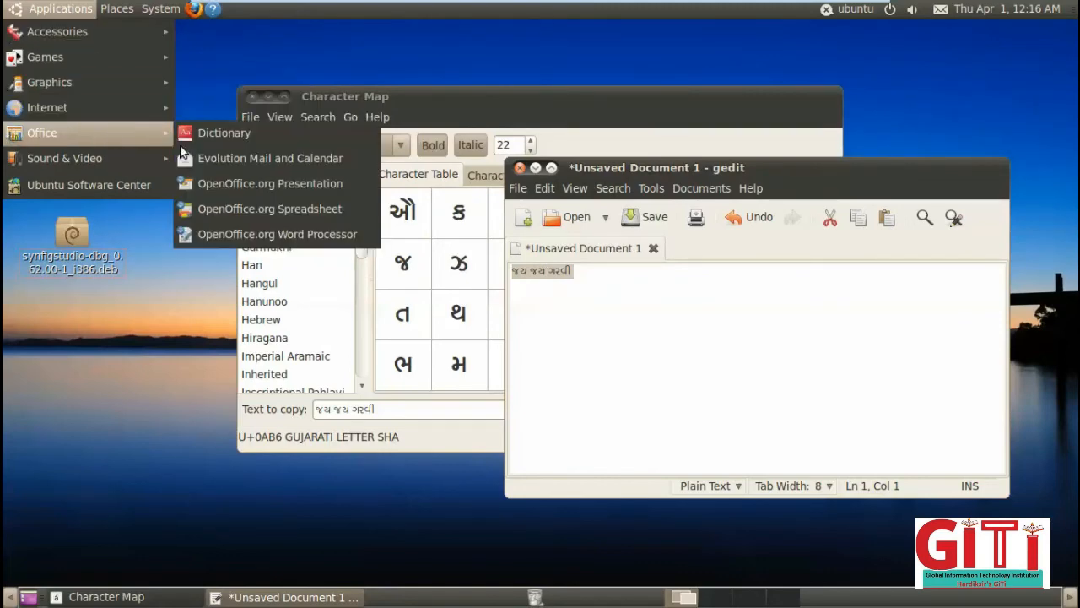
pyautogui.click(298, 234)
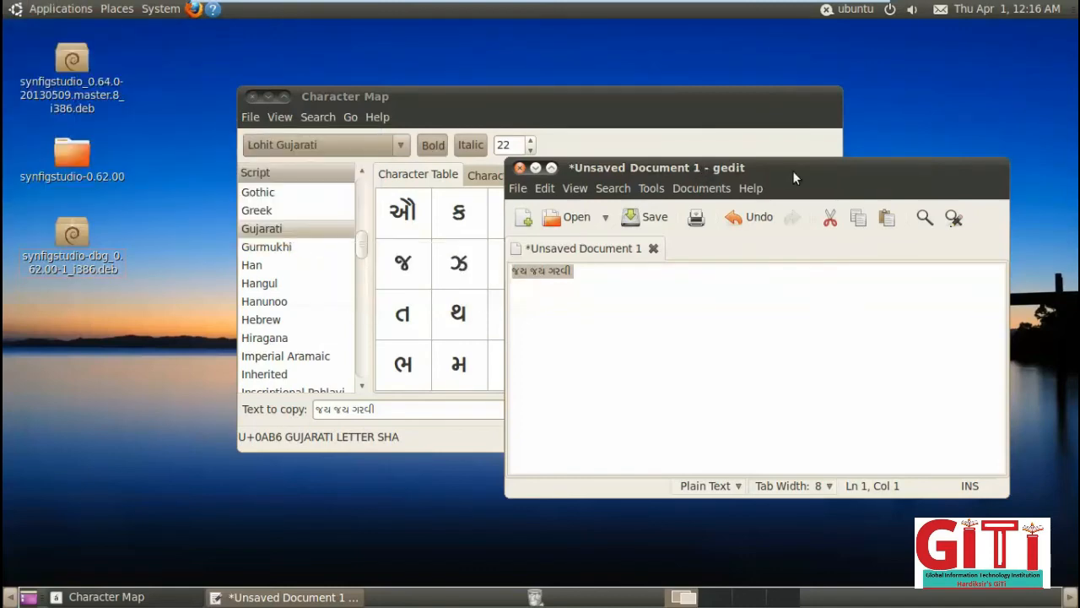
# Close the gedit document without saving and try once more to launch OpenOffice.org Word Processor.
pyautogui.click(524, 167)
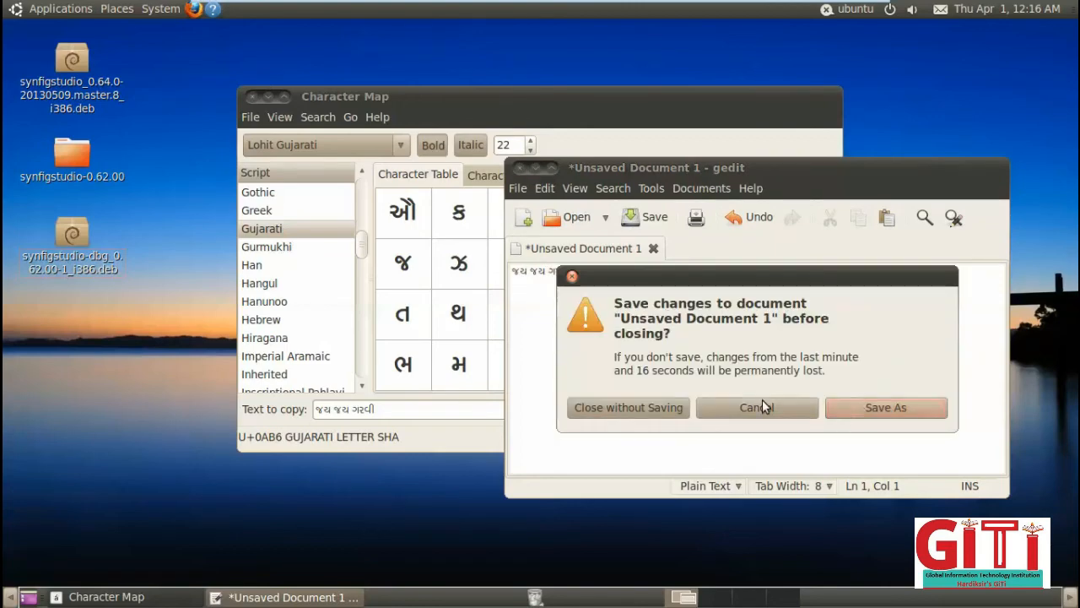
pyautogui.click(644, 407)
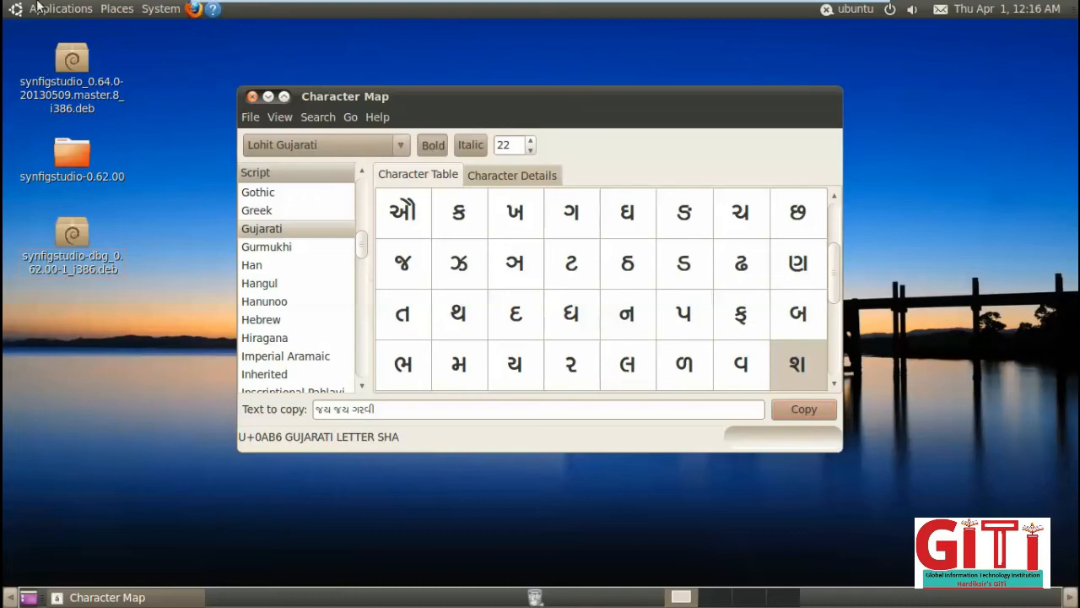
pyautogui.click(81, 12)
pyautogui.click(80, 11)
pyautogui.click(81, 12)
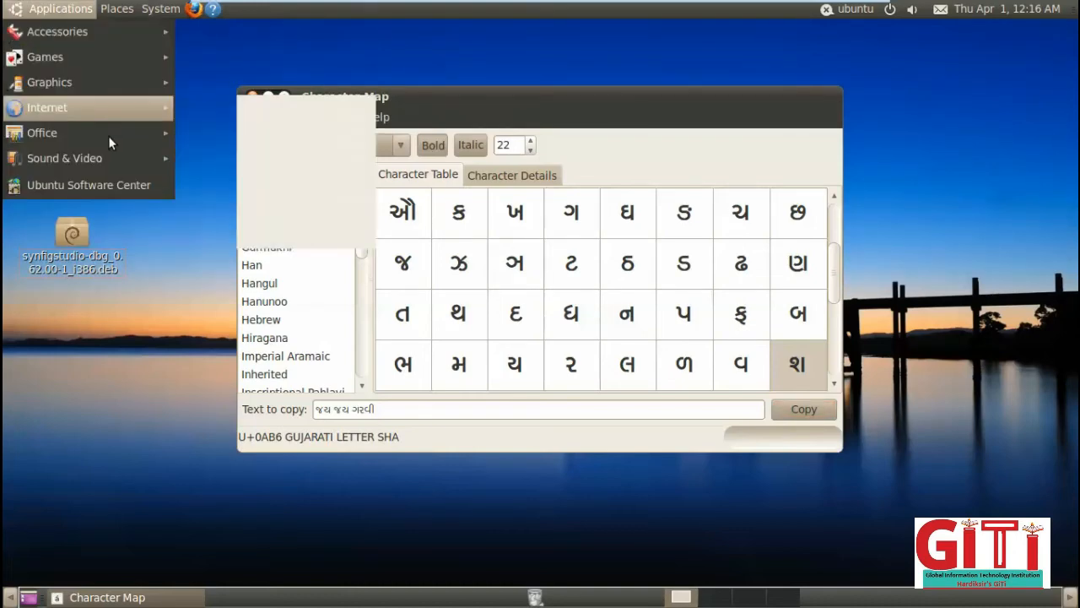
pyautogui.moveTo(110, 142)
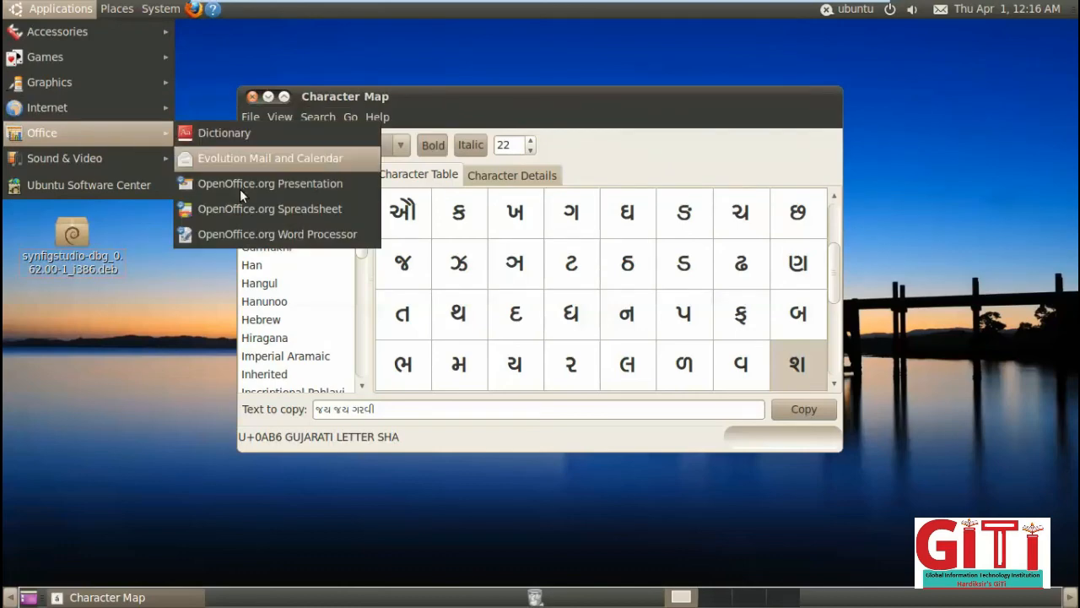
pyautogui.click(254, 234)
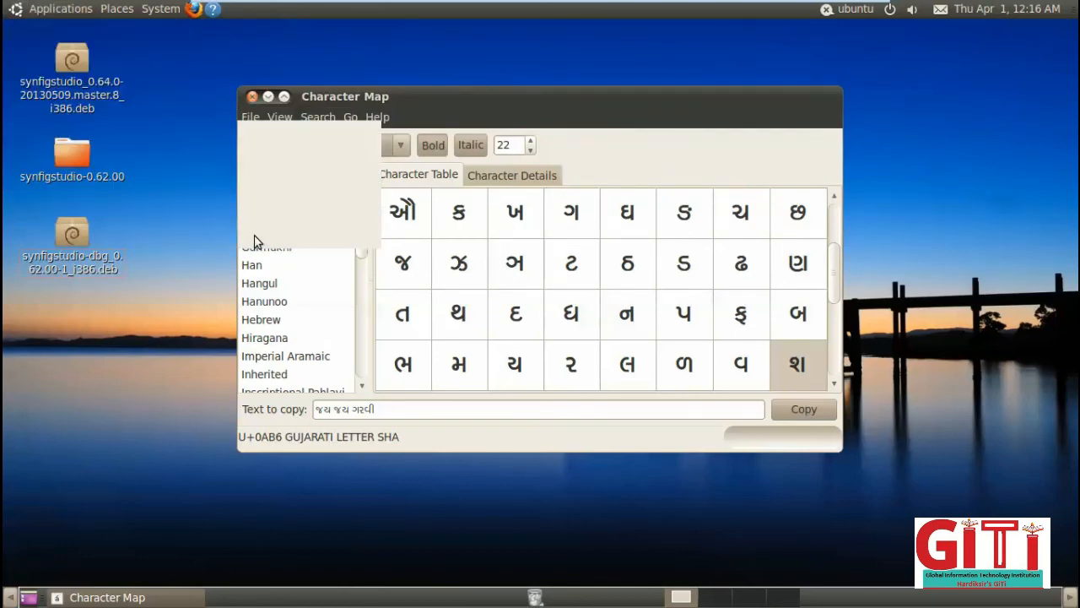
# Close the Character Map and launch it again from the accessories.
pyautogui.click(256, 96)
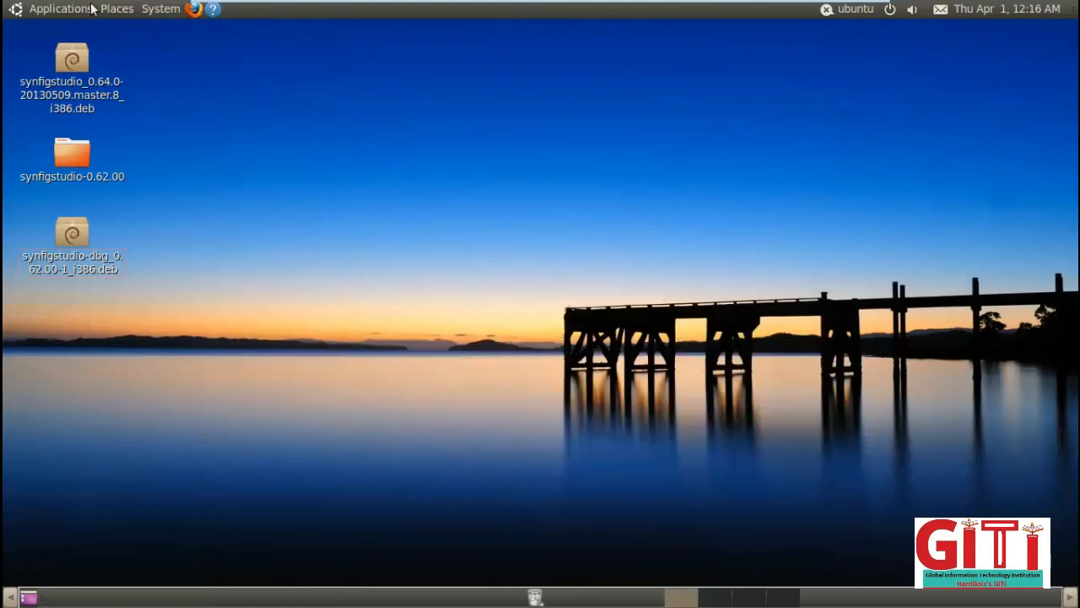
pyautogui.click(61, 9)
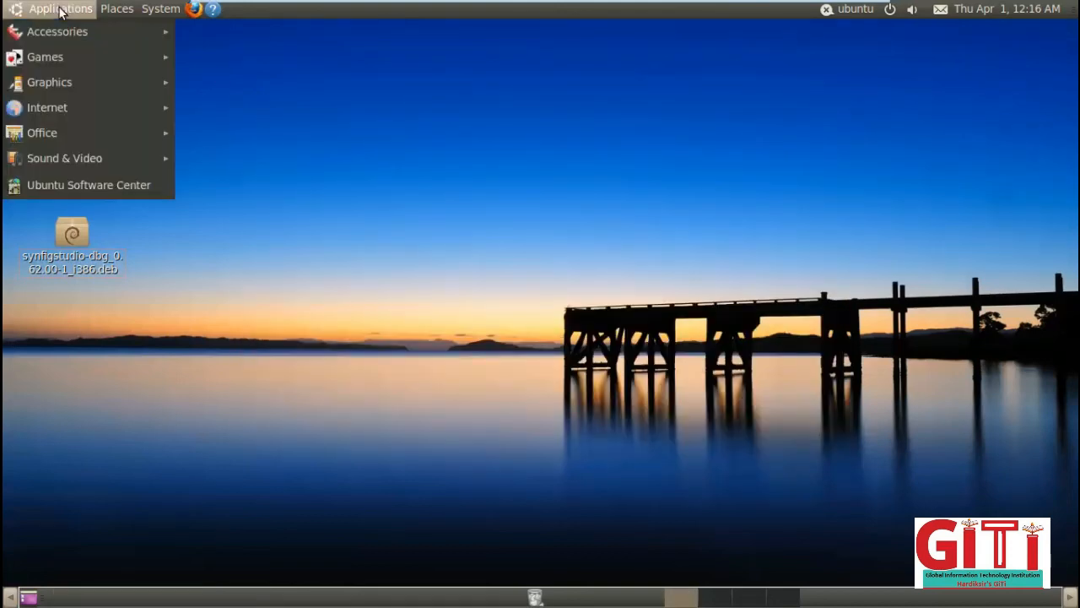
pyautogui.moveTo(82, 34)
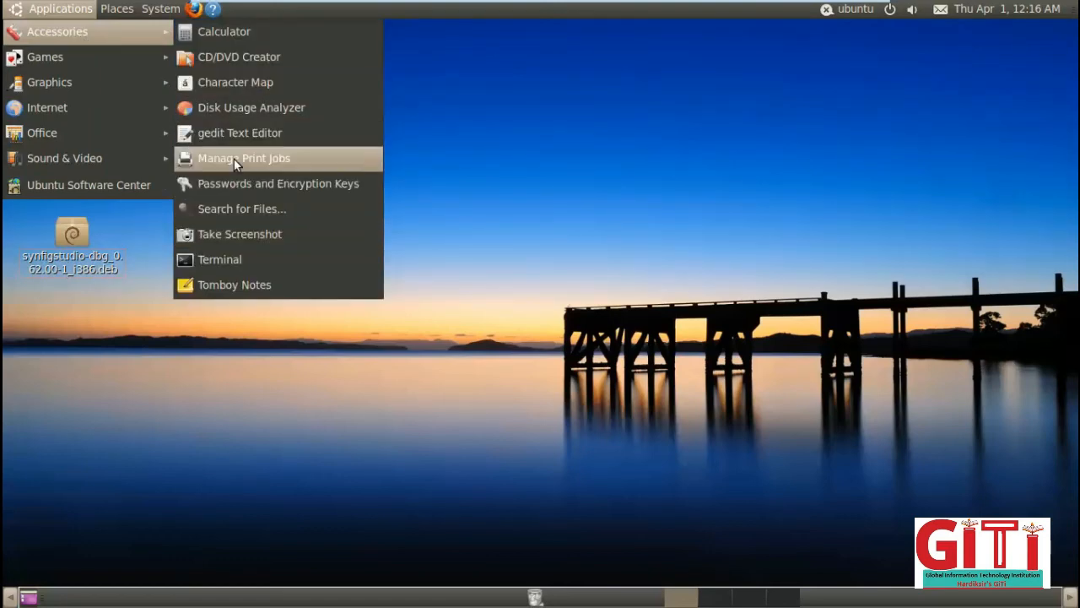
pyautogui.click(222, 84)
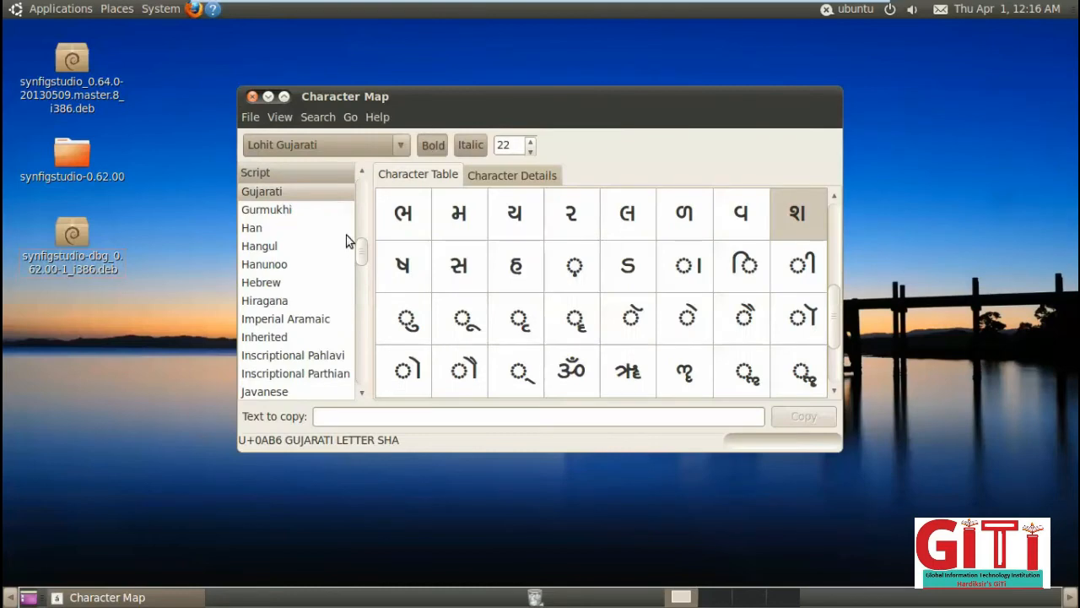
# Show the Gujarati script's characters and add the letters ક, ખ, ગ, ઘ, ઙ, ચ and છ to the text to copy.
pyautogui.moveTo(361, 252); pyautogui.dragTo(360, 237)
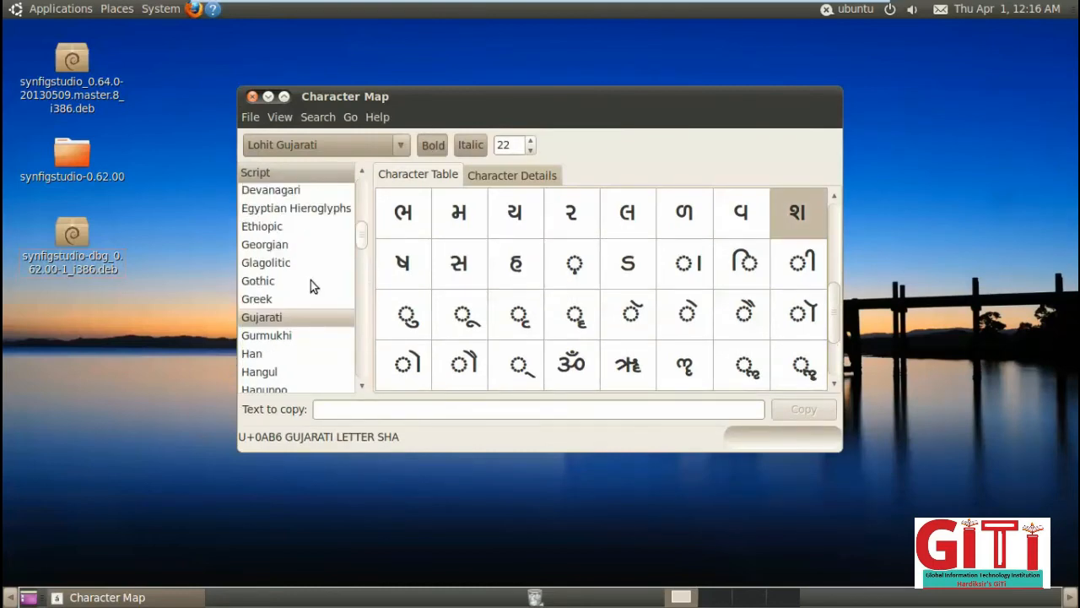
pyautogui.click(296, 321)
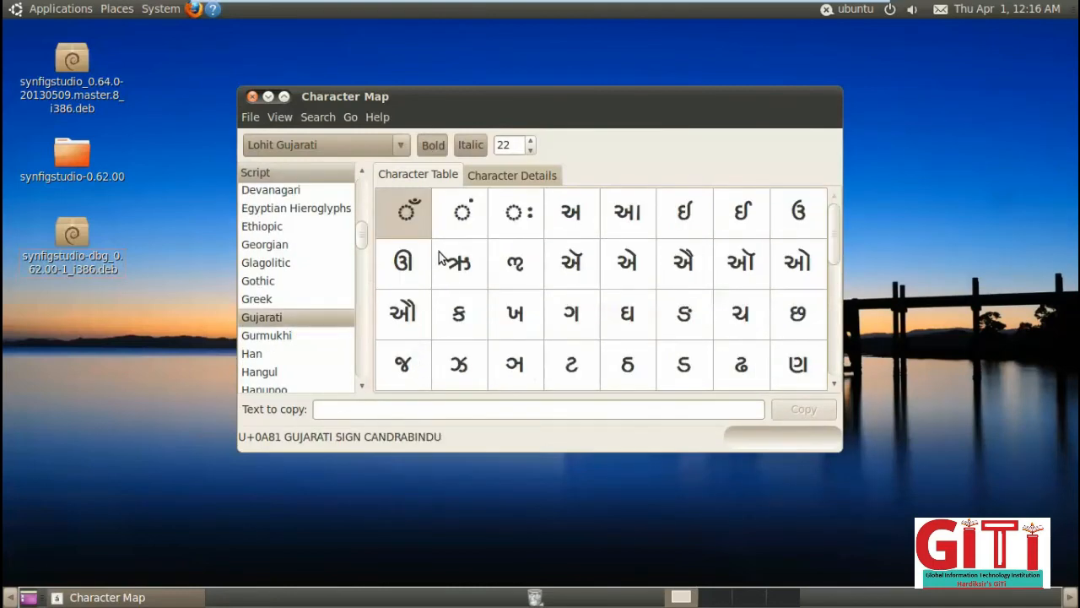
pyautogui.doubleClick(462, 323)
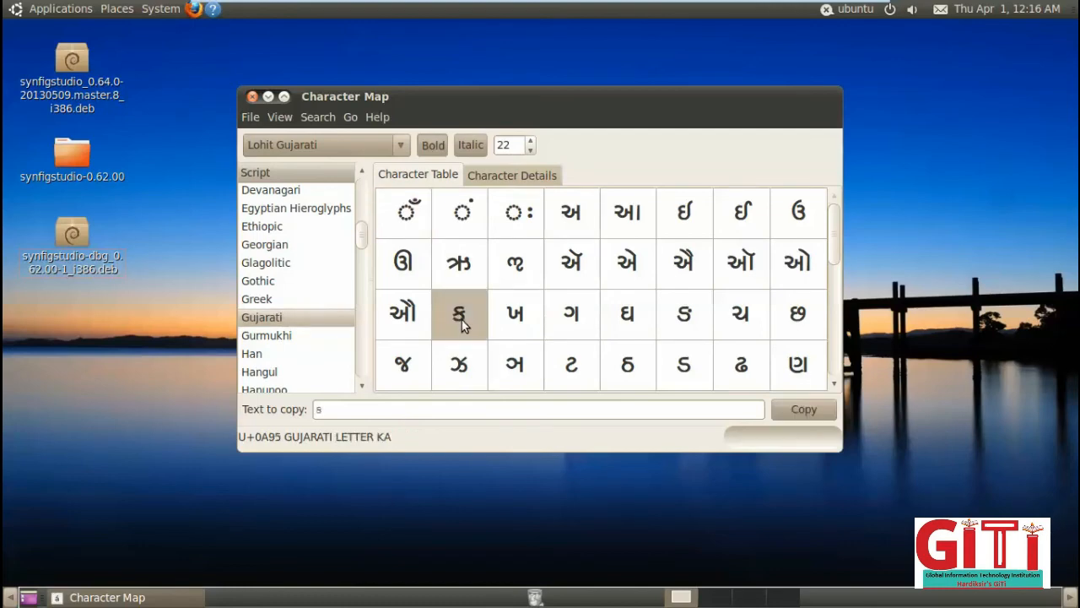
pyautogui.doubleClick(516, 320)
pyautogui.doubleClick(559, 322)
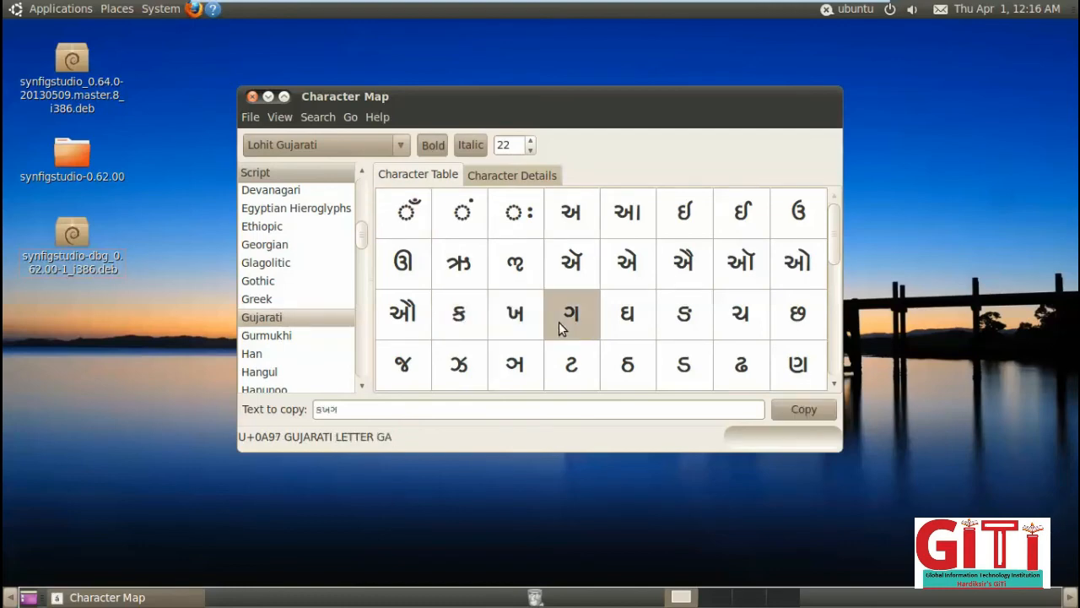
pyautogui.doubleClick(630, 323)
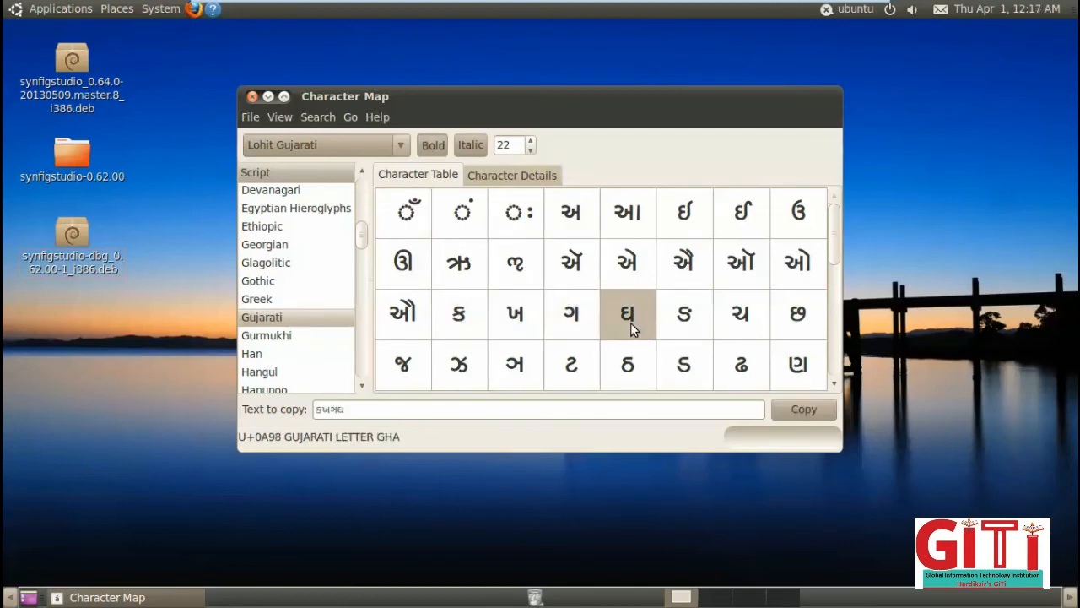
pyautogui.doubleClick(673, 323)
pyautogui.doubleClick(737, 322)
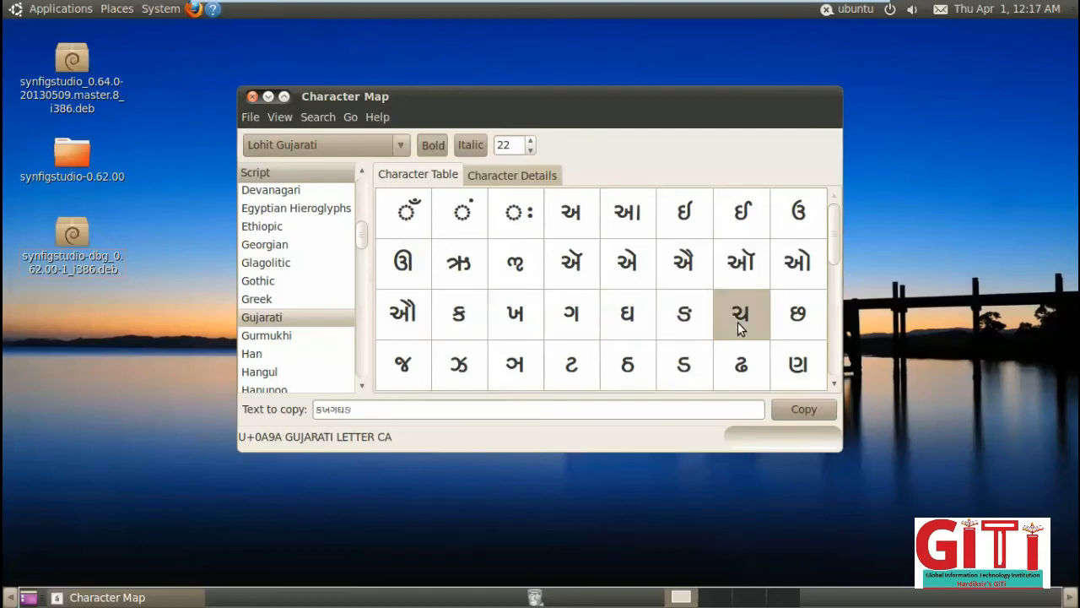
pyautogui.doubleClick(793, 324)
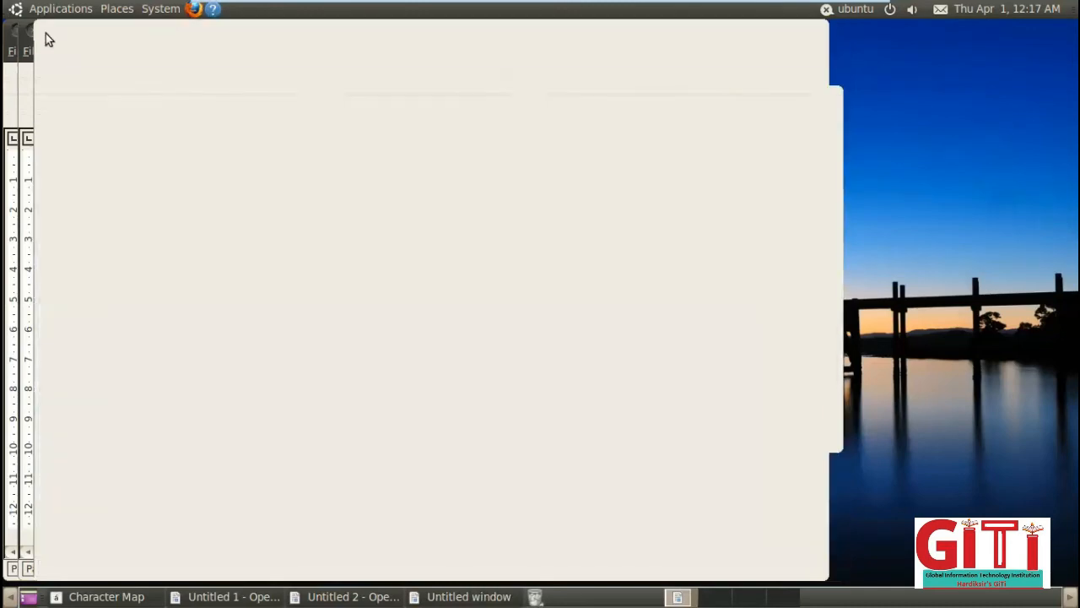
# Close the surplus Writer windows, and in the Character Map add the letter જ and copy the composed text.
pyautogui.click(32, 35)
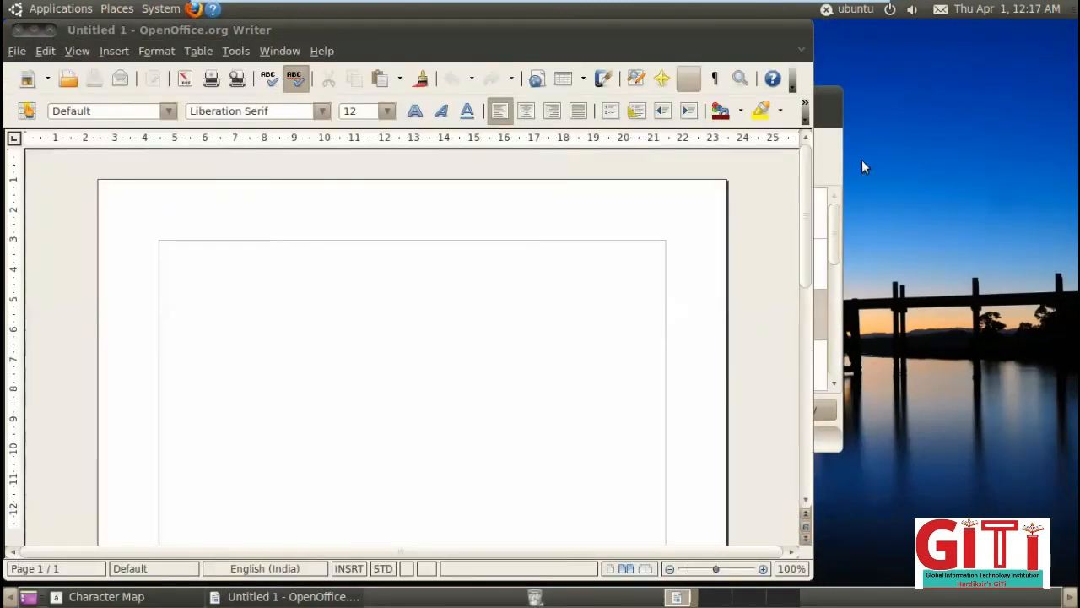
pyautogui.click(828, 169)
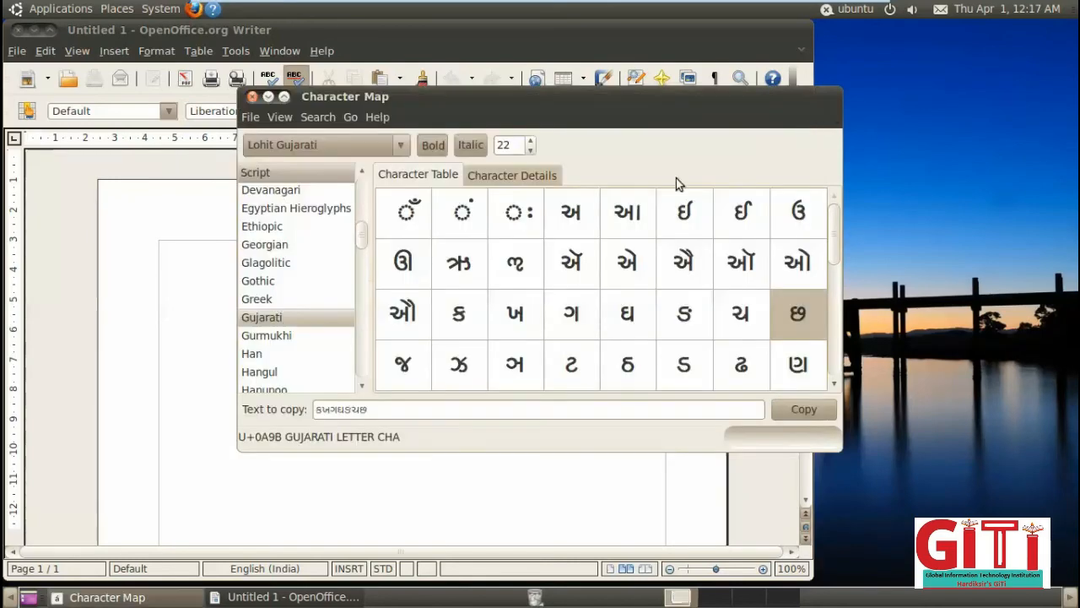
pyautogui.doubleClick(408, 372)
pyautogui.click(805, 414)
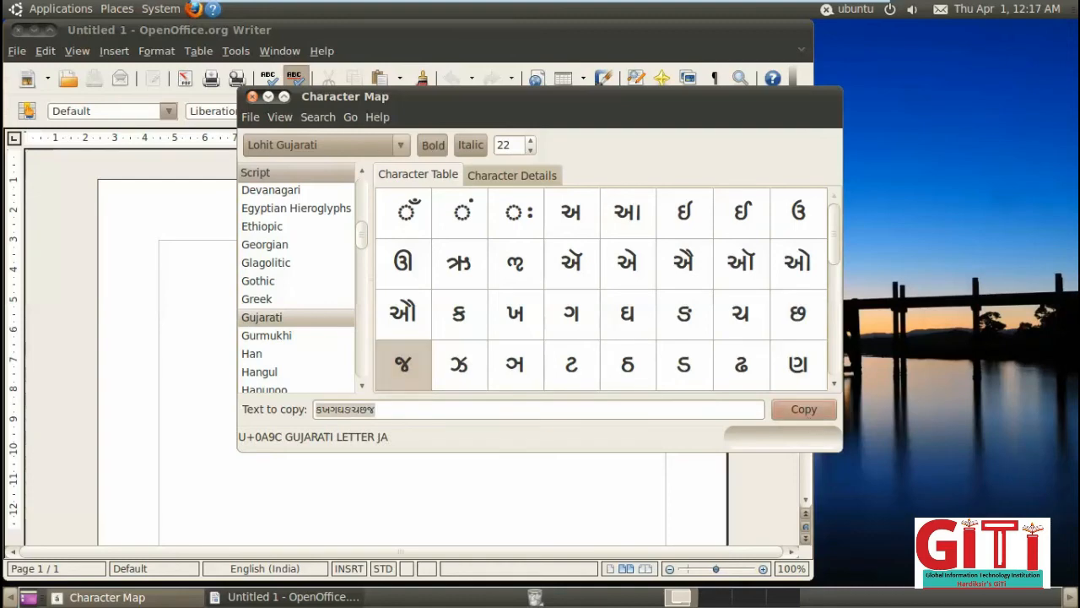
# Switch to the blank OpenOffice.org Writer document and paste the copied Gujarati letters into it.
pyautogui.click(157, 258)
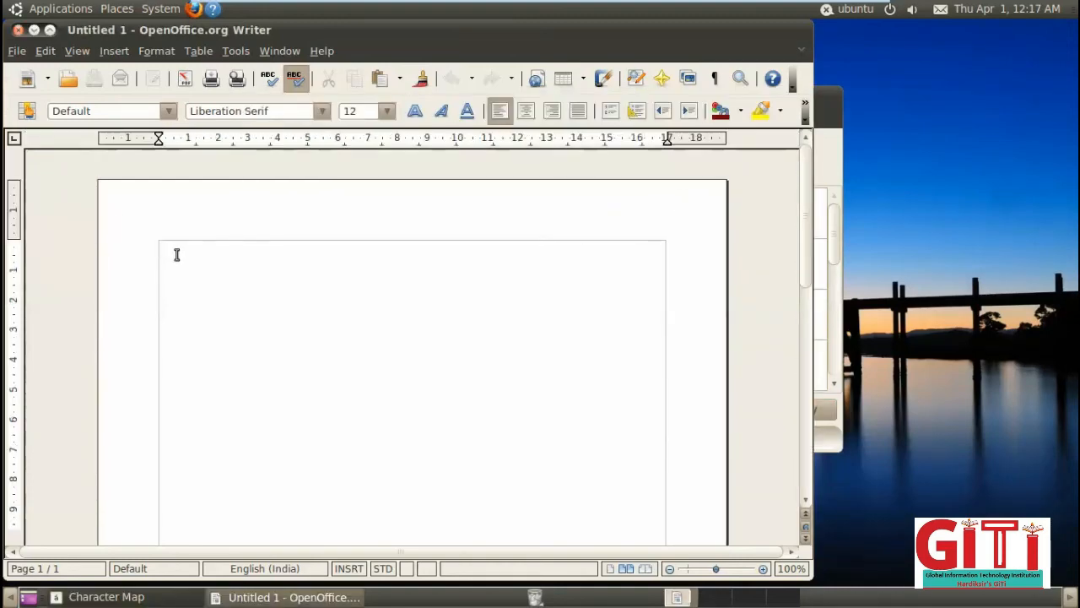
pyautogui.rightClick(180, 256)
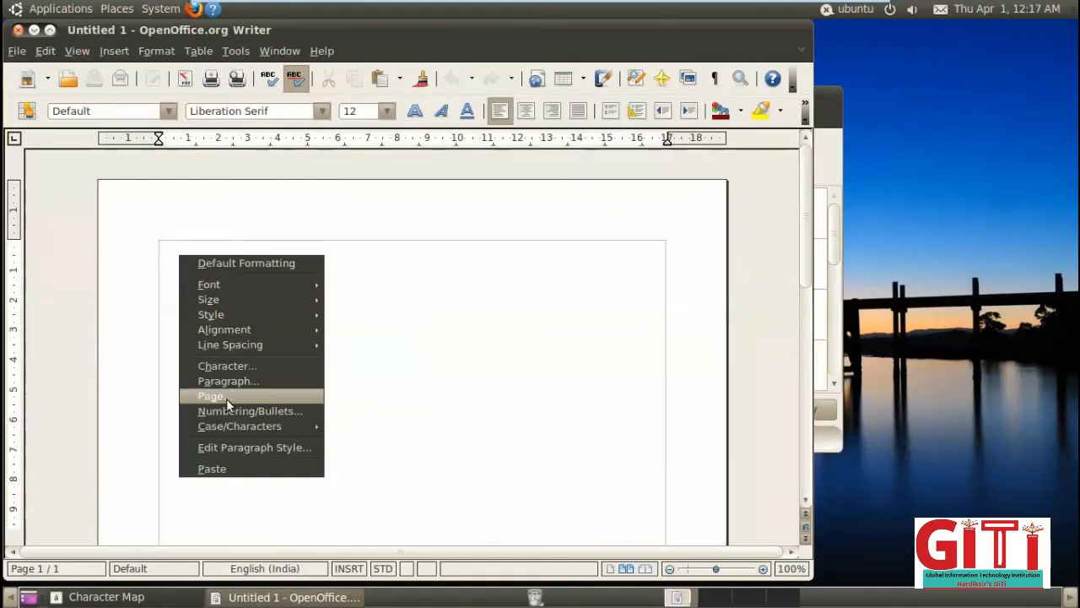
pyautogui.click(224, 465)
# Enlarge the pasted Gujarati letters in the Writer document to font size 28.
pyautogui.moveTo(242, 250); pyautogui.dragTo(147, 245)
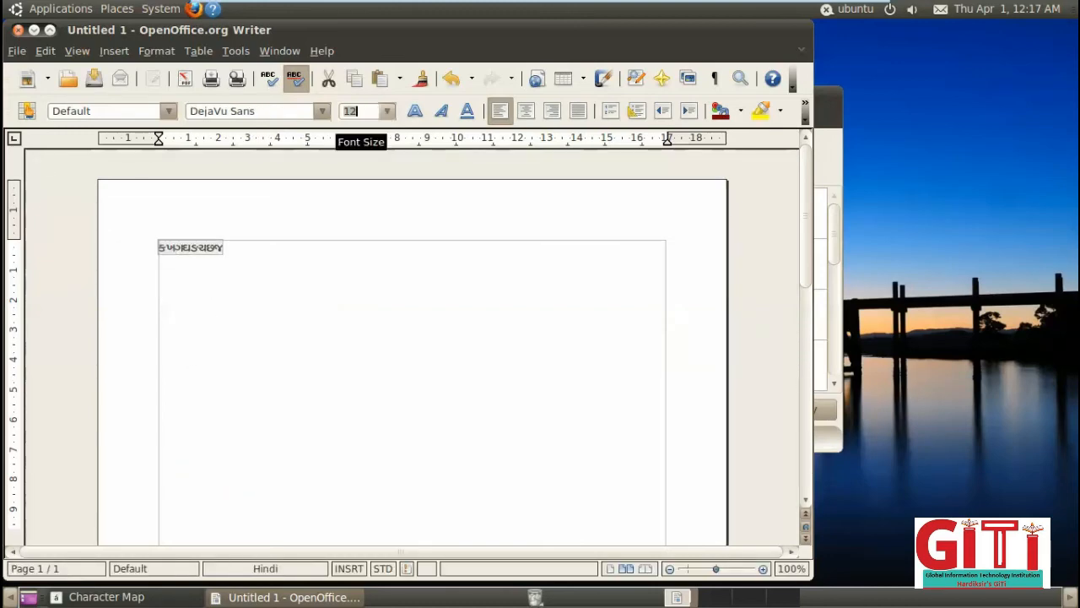
pyautogui.click(386, 110)
pyautogui.click(365, 254)
pyautogui.click(370, 280)
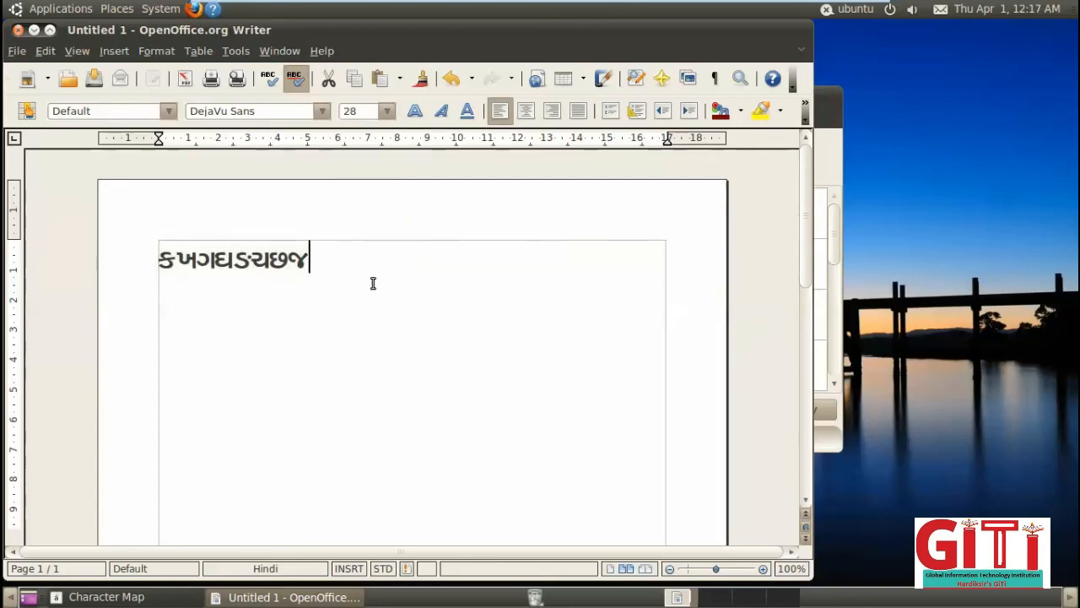
# Close the Writer document with its changes discarded, and close the Character Map.
pyautogui.moveTo(362, 267); pyautogui.dragTo(159, 258)
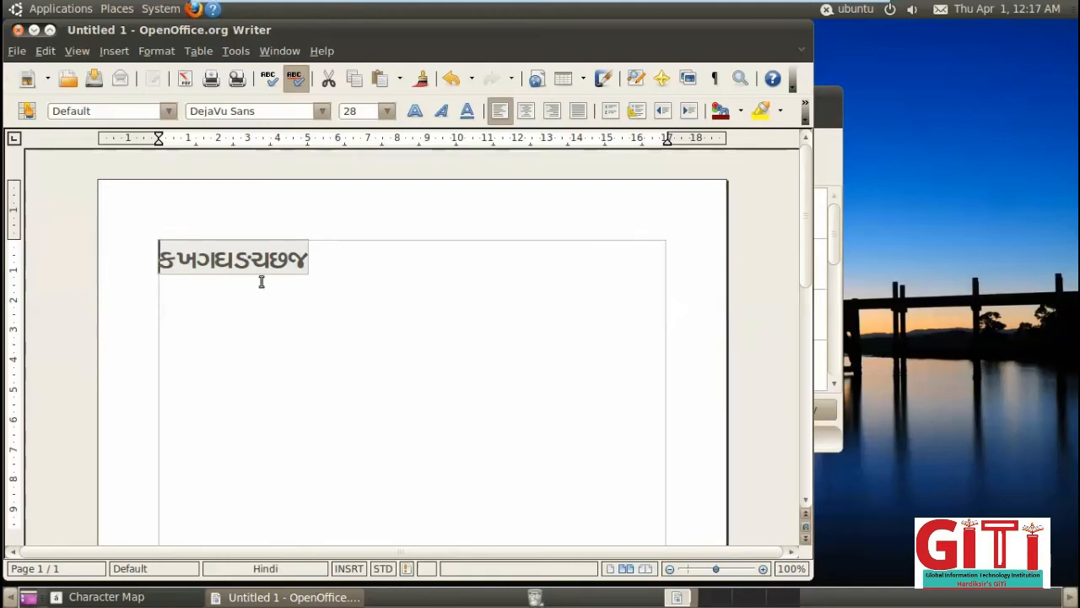
pyautogui.click(18, 30)
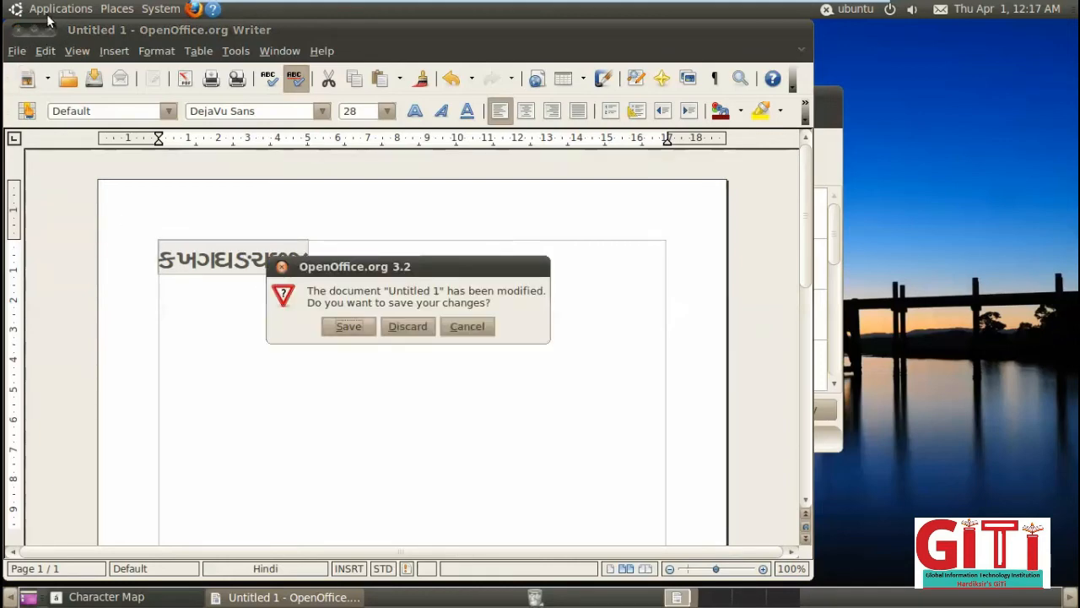
pyautogui.click(402, 329)
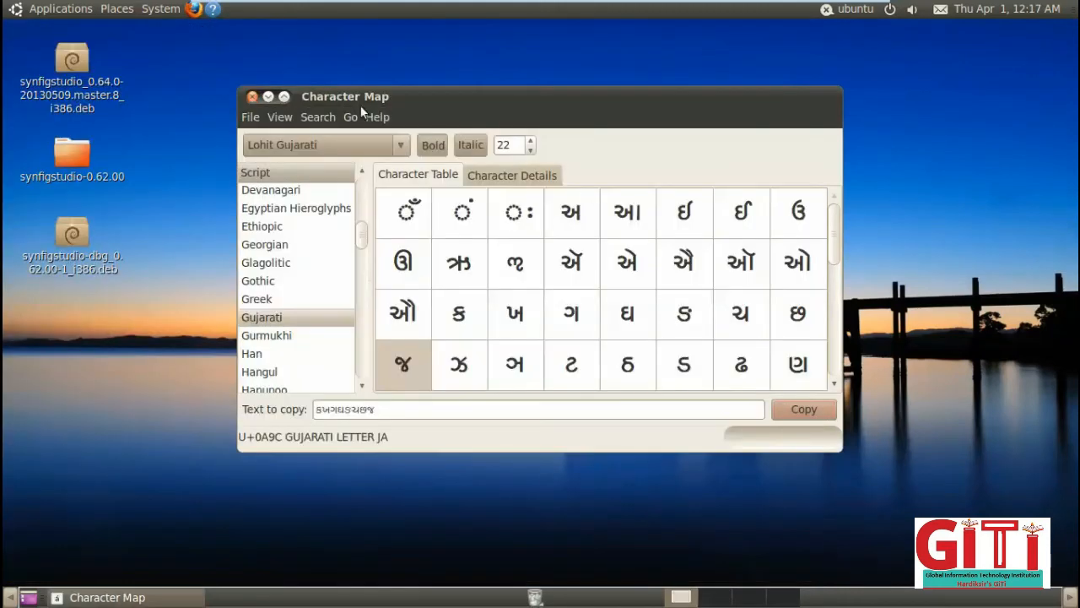
pyautogui.click(252, 97)
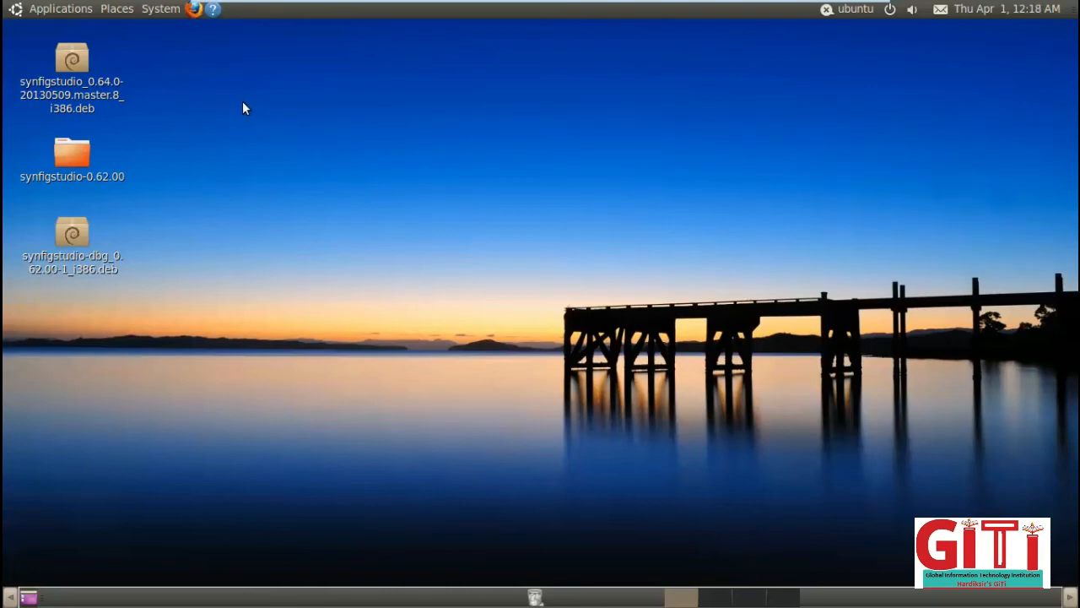
# Open a Terminal window from the accessories to show it, and close it again.
pyautogui.click(60, 10)
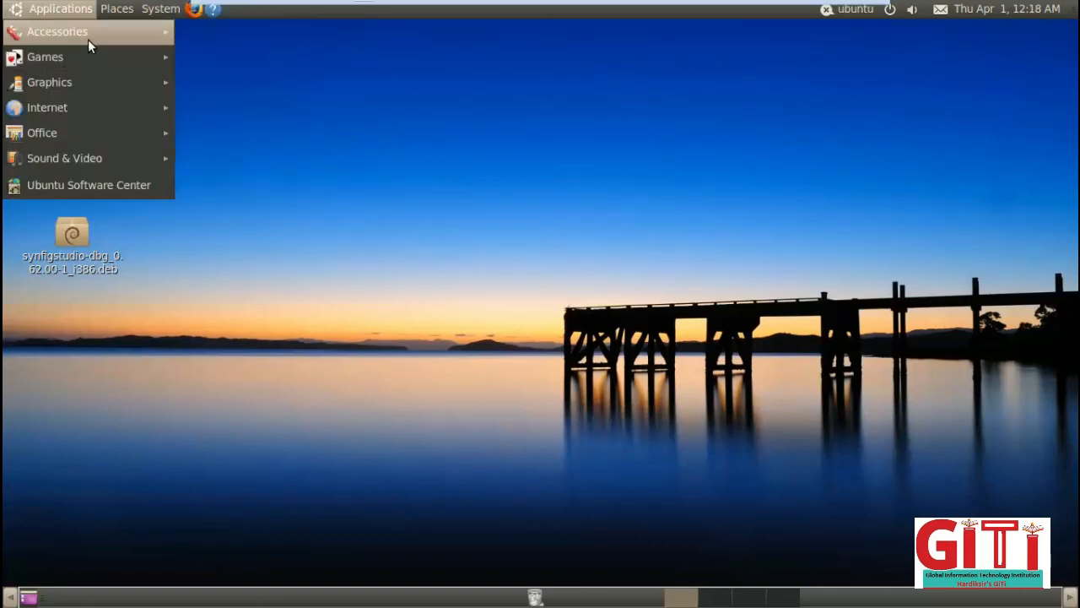
pyautogui.moveTo(88, 37)
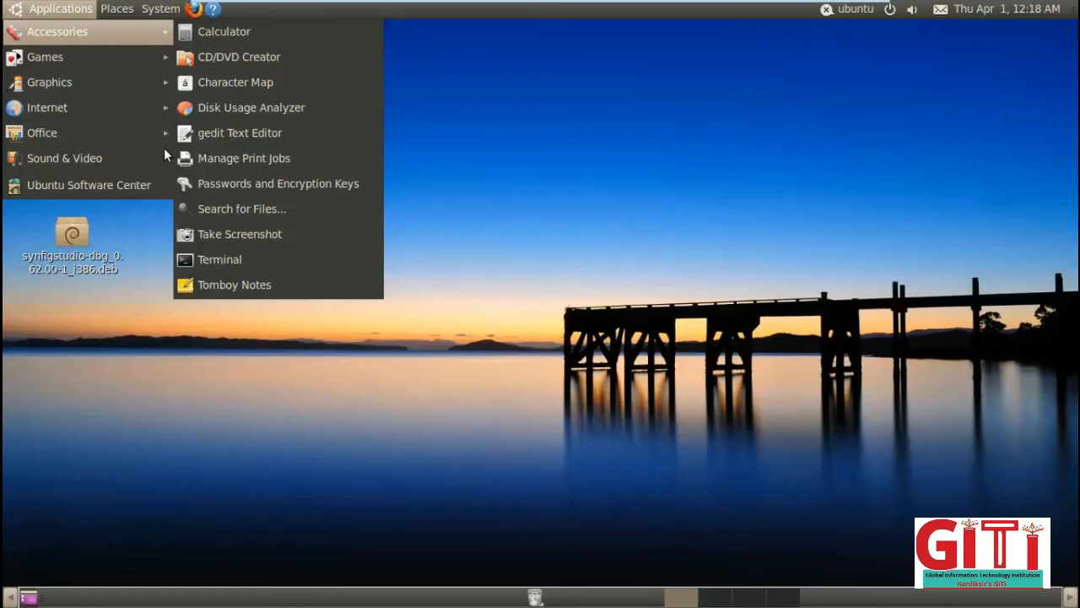
pyautogui.moveTo(150, 158)
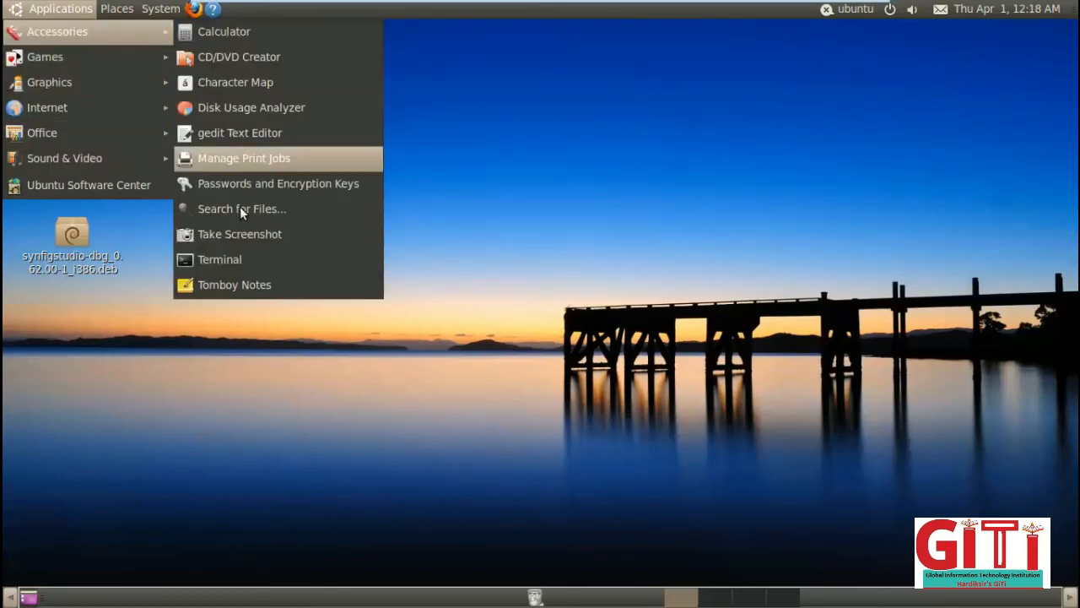
pyautogui.click(246, 260)
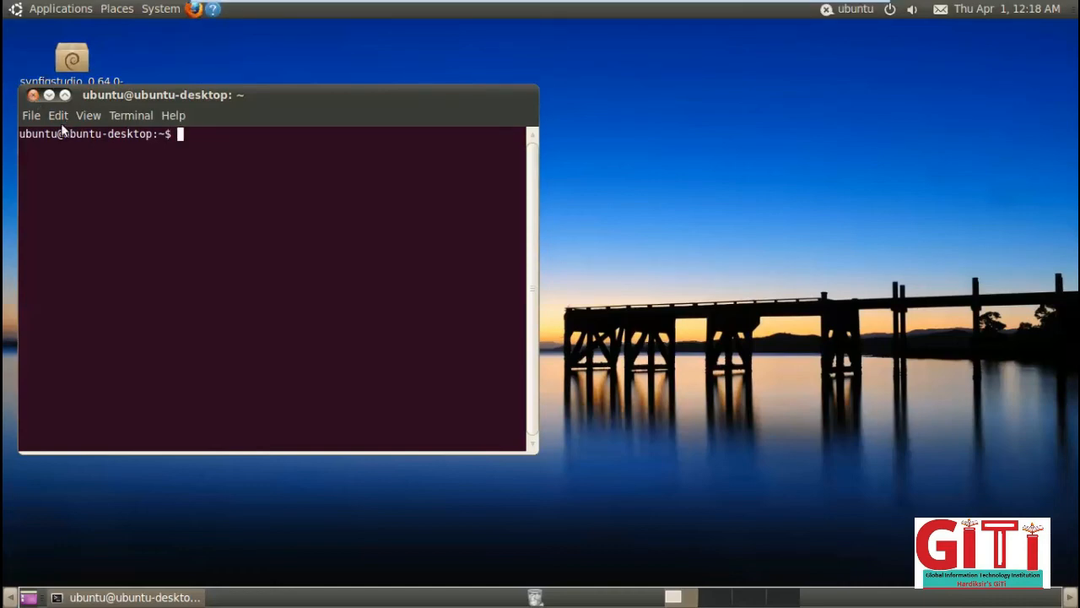
pyautogui.click(32, 94)
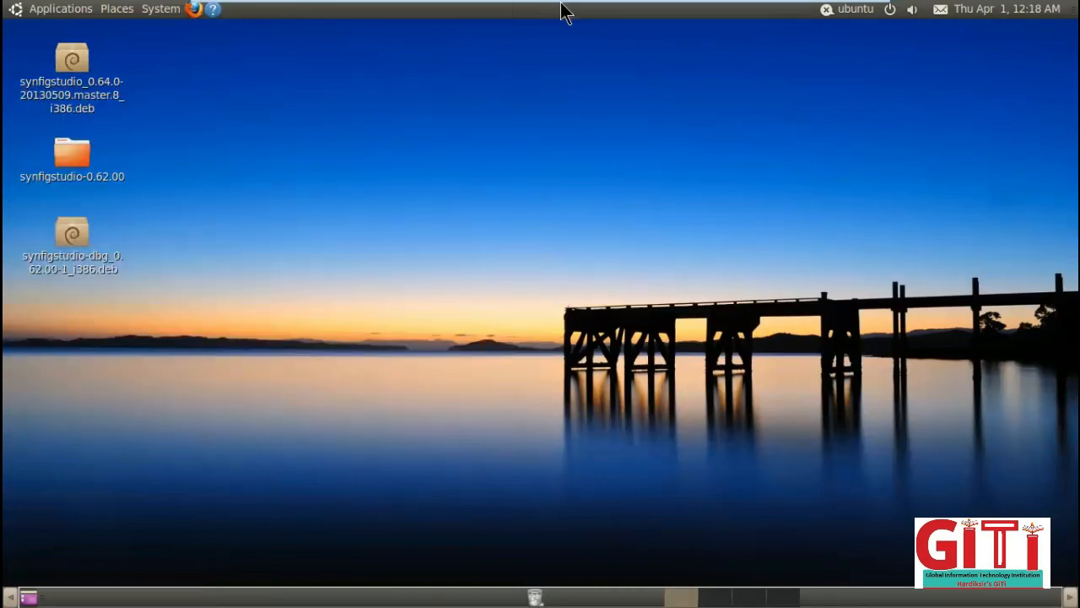
pyautogui.moveTo(823, 7)
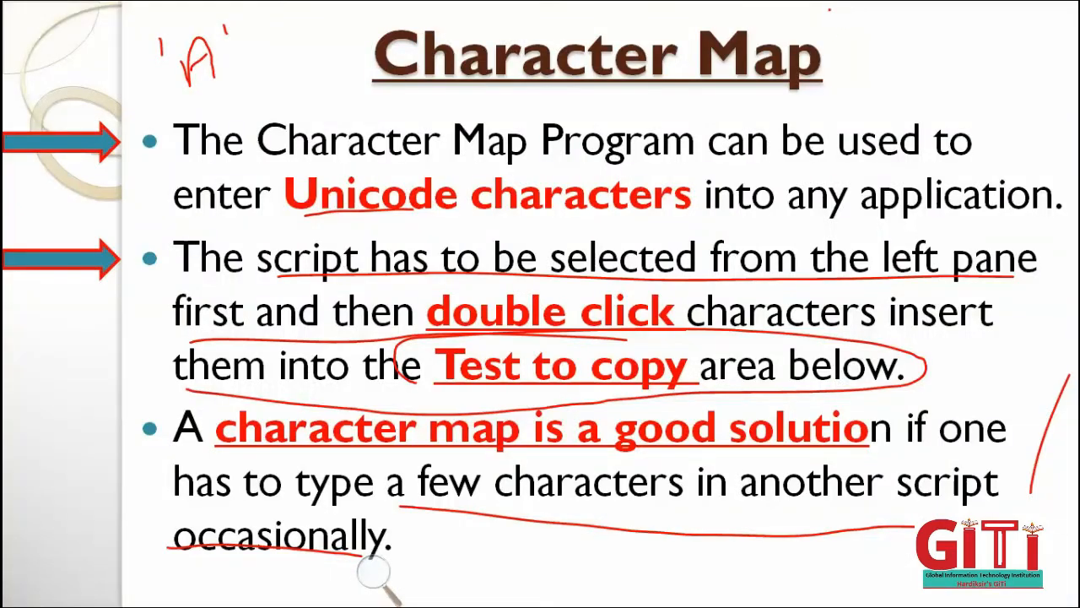
pyautogui.press('Right')
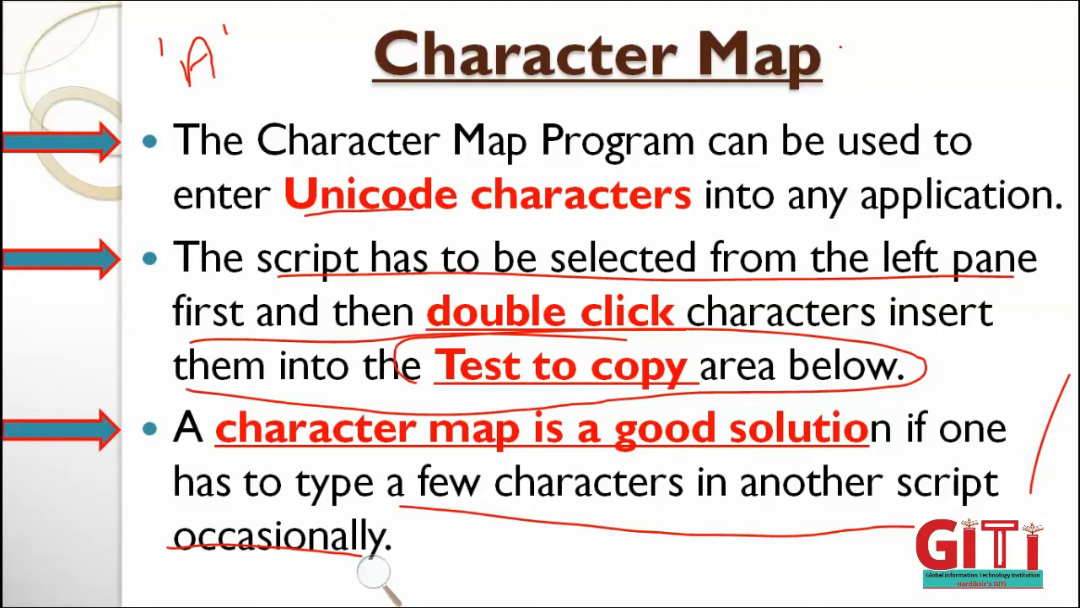
pyautogui.press('Right')
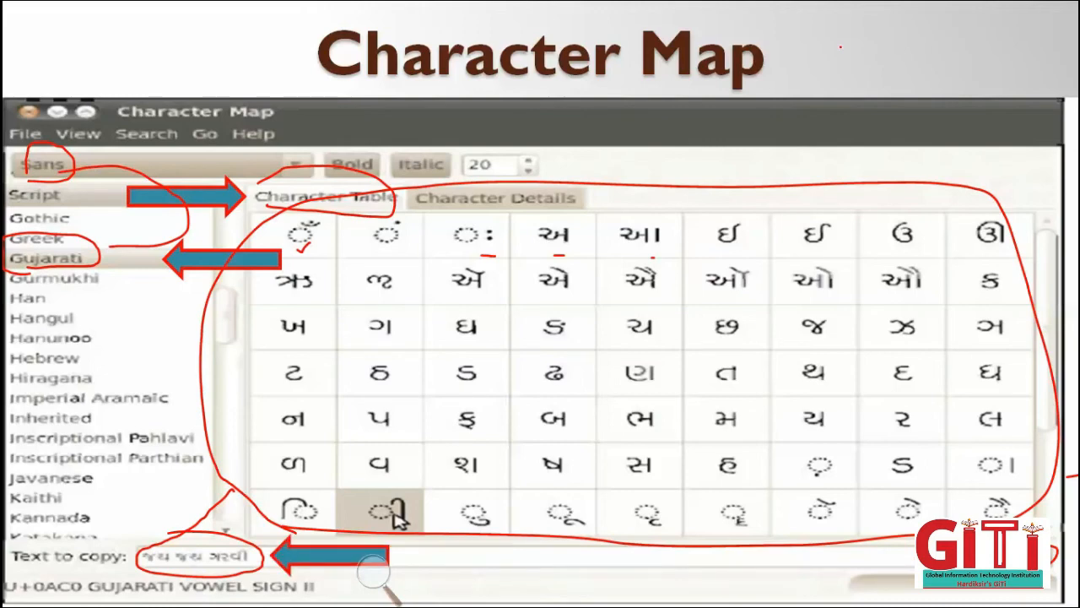
pyautogui.press('Right')
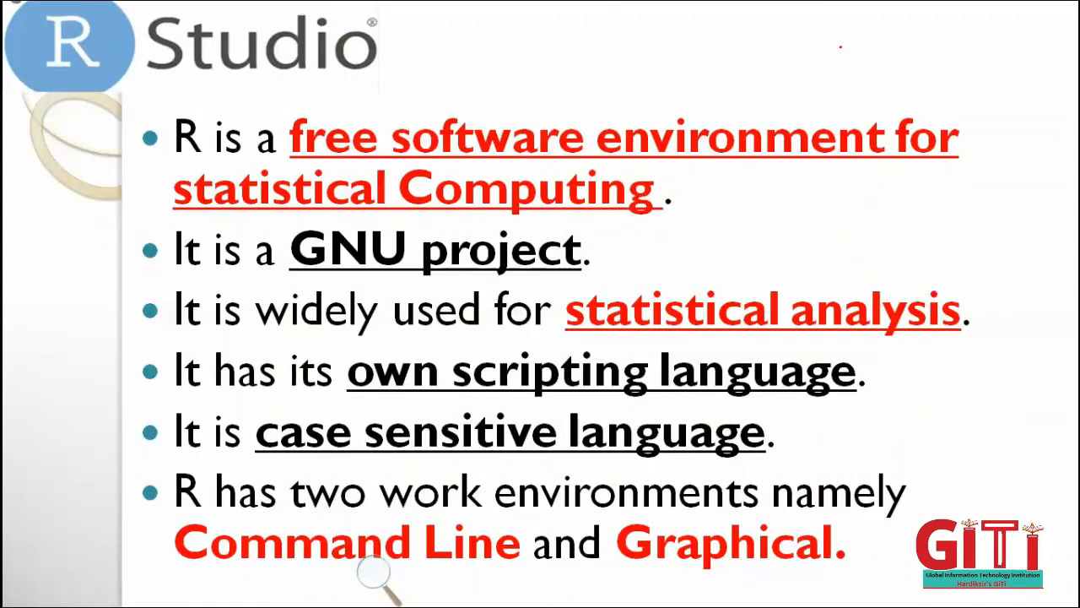